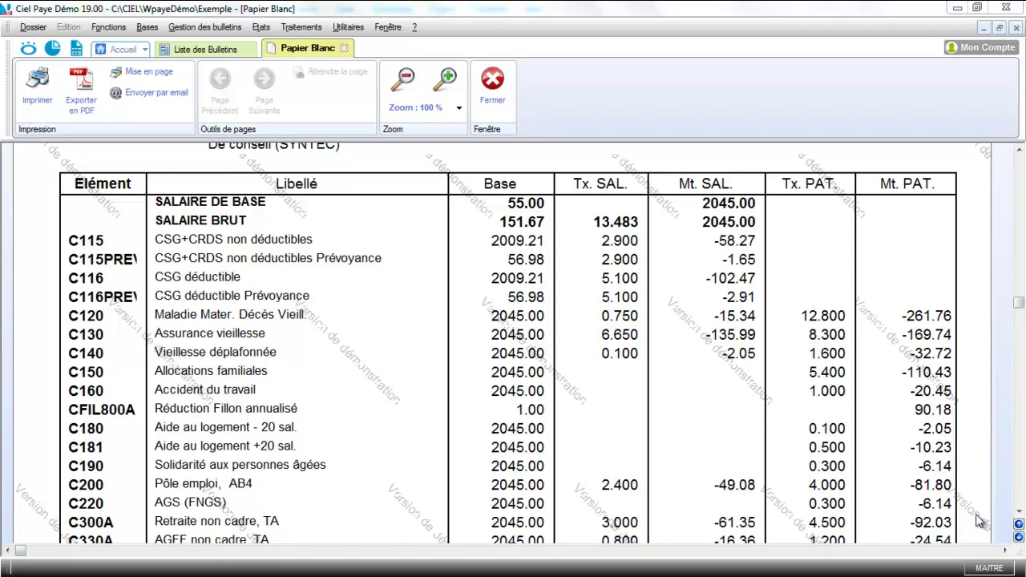
Step: Examine the payslip's gross salary, employee and employer contributions, net pay and cumulative totals
{"action": "scroll", "coordinate": [977, 521], "scroll_direction": "down", "scroll_amount": 4}
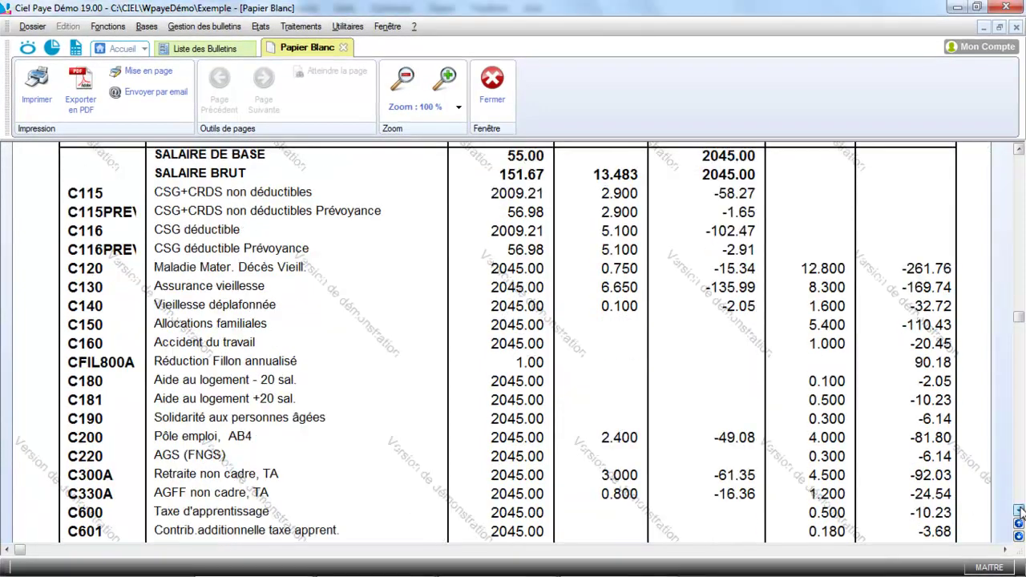
{"action": "left_click", "coordinate": [1018, 509]}
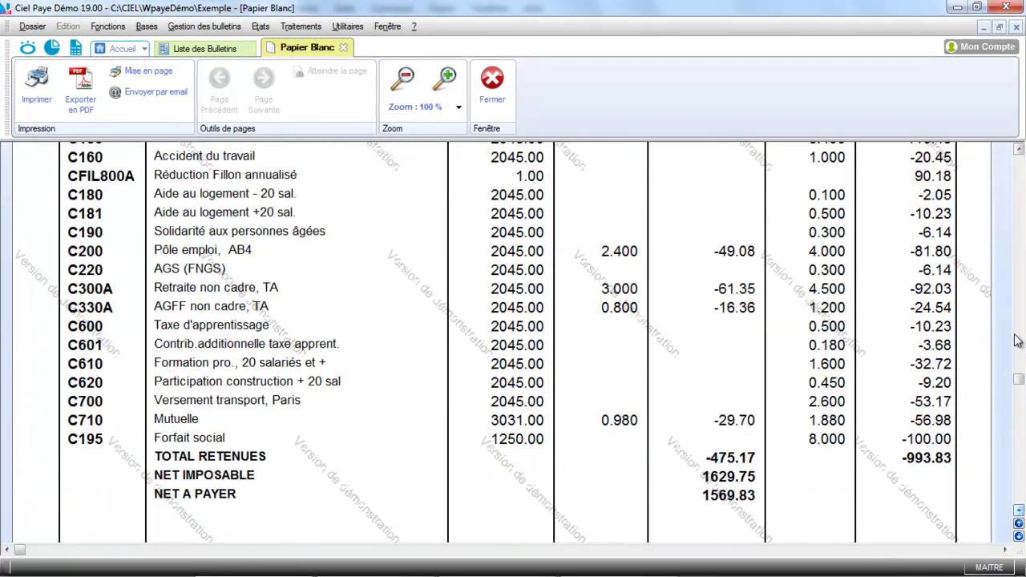
{"action": "left_click", "coordinate": [1018, 149]}
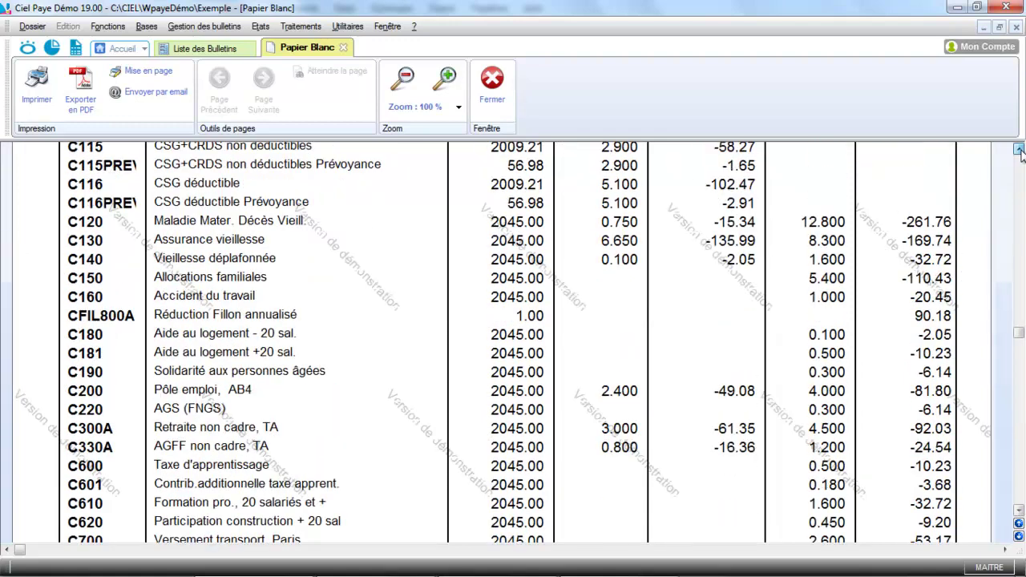
{"action": "left_click", "coordinate": [1018, 149]}
{"action": "left_click", "coordinate": [1017, 149]}
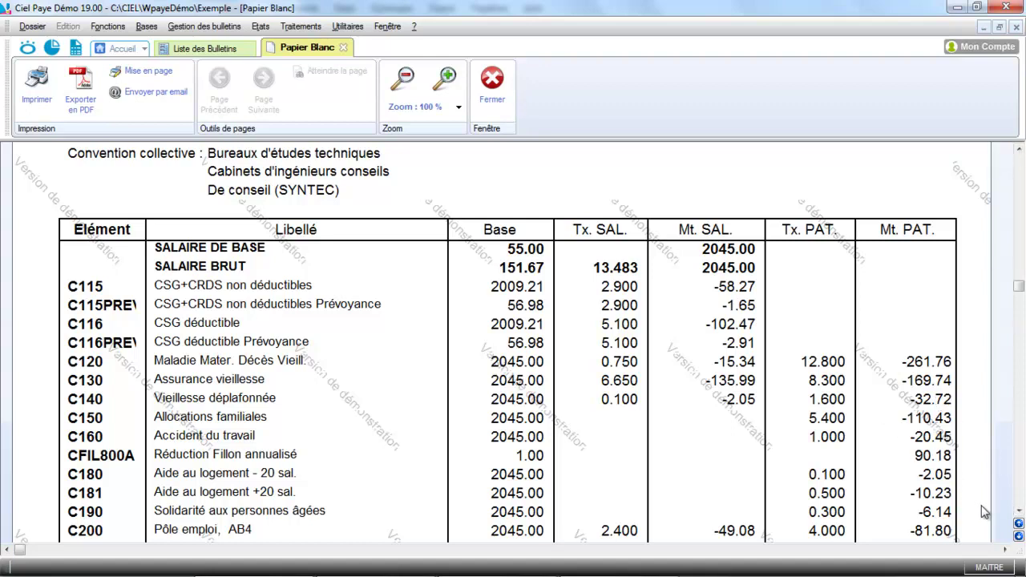
{"action": "left_click", "coordinate": [1019, 510]}
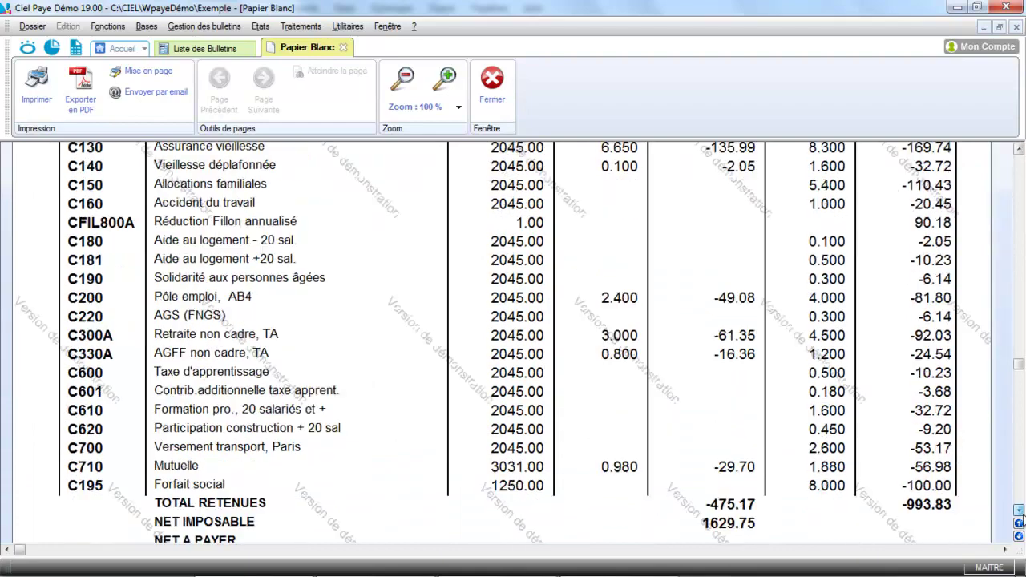
{"action": "left_click", "coordinate": [1018, 511]}
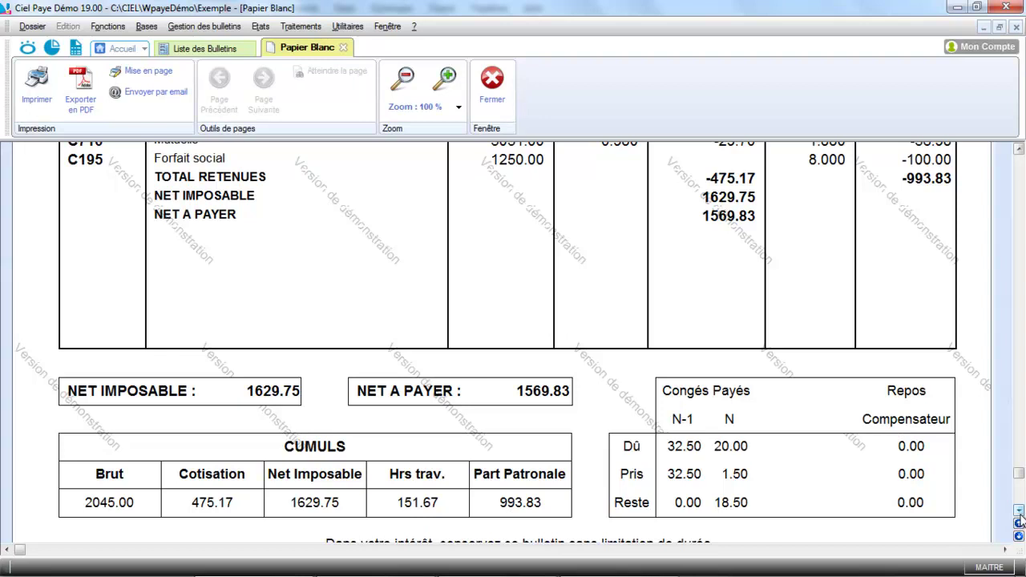
Step: Switch to Ciel Compta and search the 6 - Charges accounts in the chart of accounts for 64
{"action": "key", "text": "alt+Tab"}
{"action": "key", "text": "alt+Tab"}
{"action": "key", "text": "alt+Tab"}
{"action": "key", "text": "alt+Tab"}
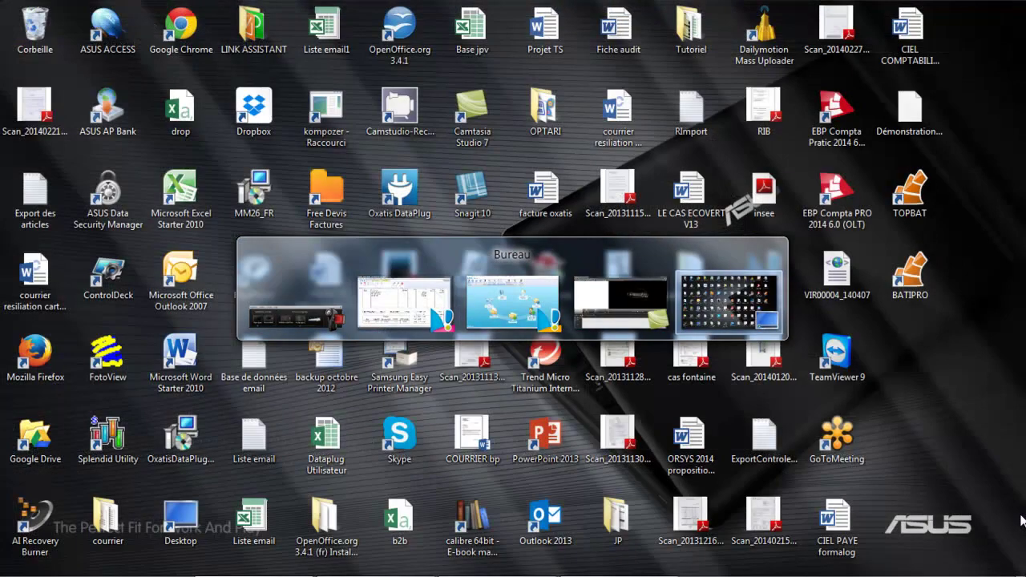
{"action": "key", "text": "alt+Tab"}
{"action": "key", "text": "alt+Tab"}
{"action": "key", "text": "alt+Tab"}
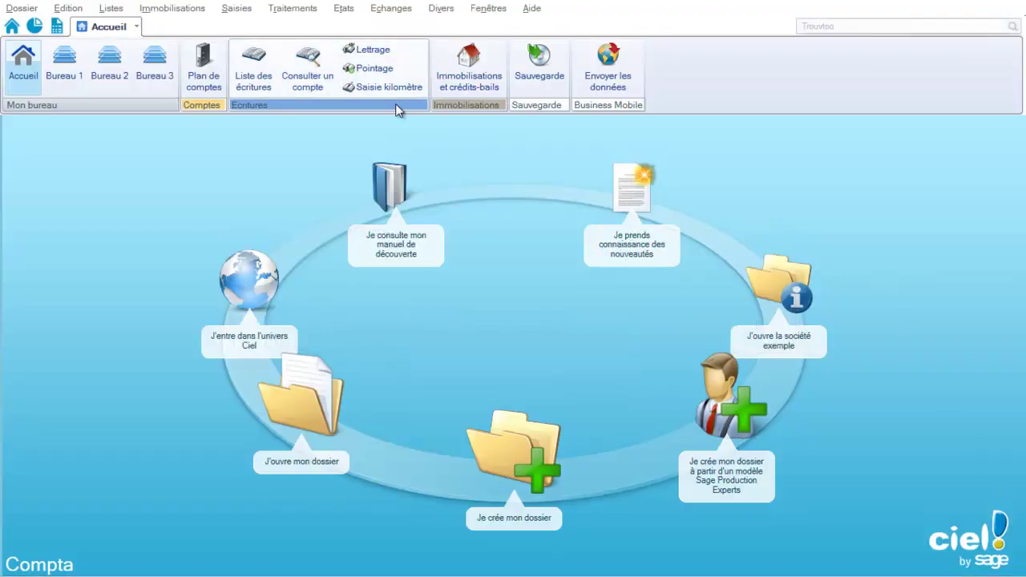
{"action": "left_click", "coordinate": [192, 70]}
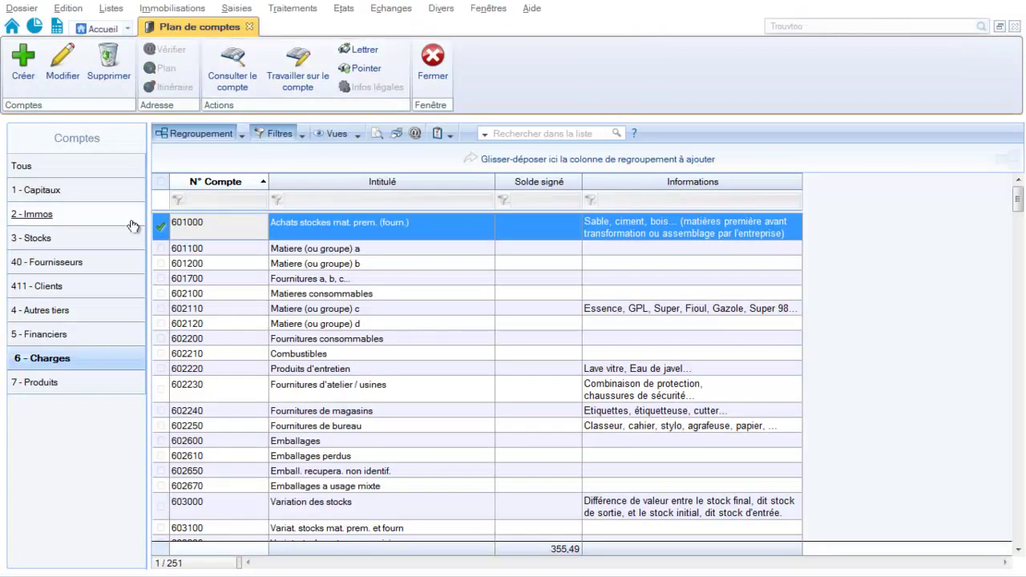
{"action": "left_click", "coordinate": [41, 362]}
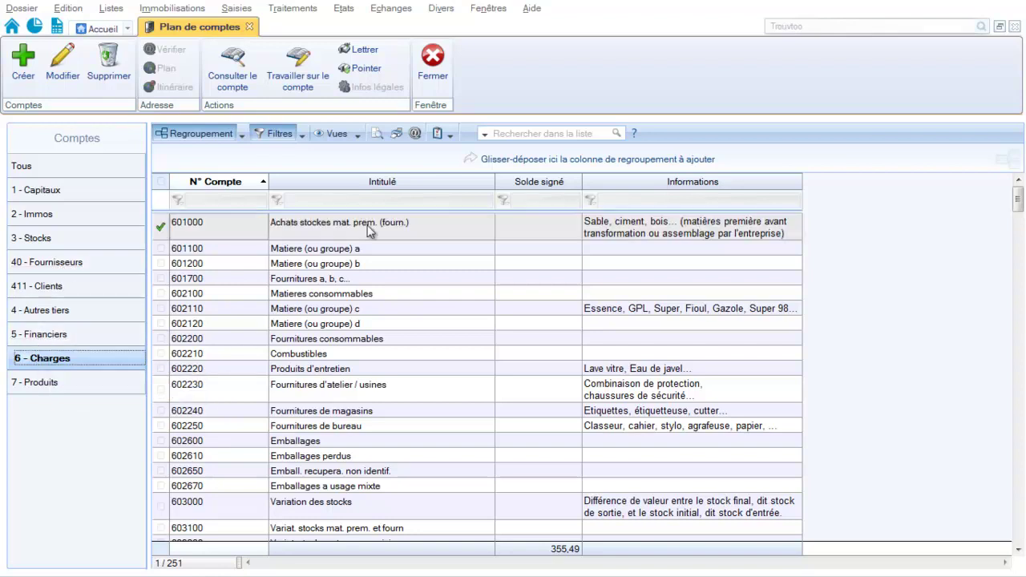
{"action": "left_click", "coordinate": [546, 132]}
{"action": "type", "text": "64"}
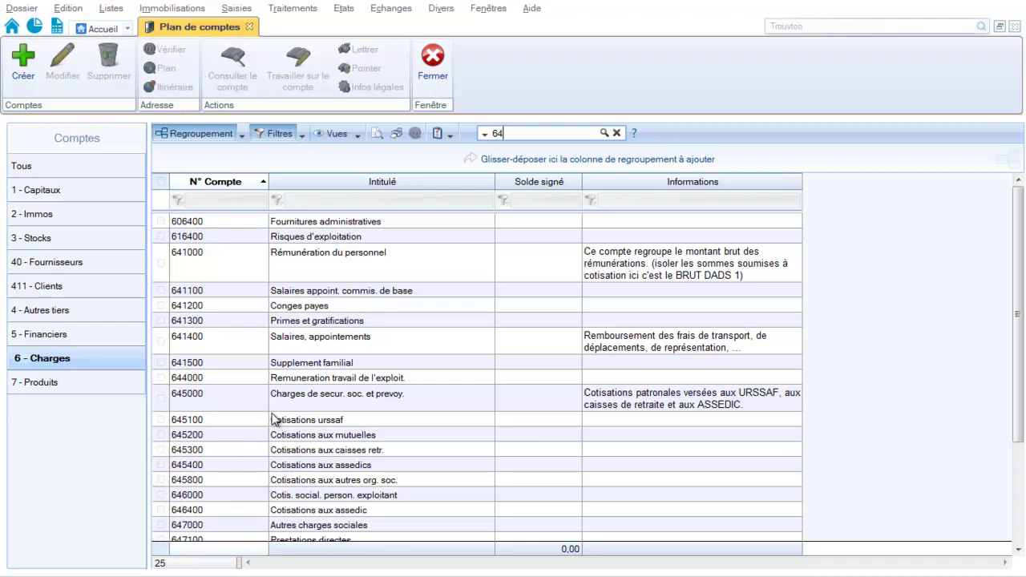
Step: Search the 4 - Autres tiers accounts in the chart of accounts for 43
{"action": "left_click", "coordinate": [40, 312]}
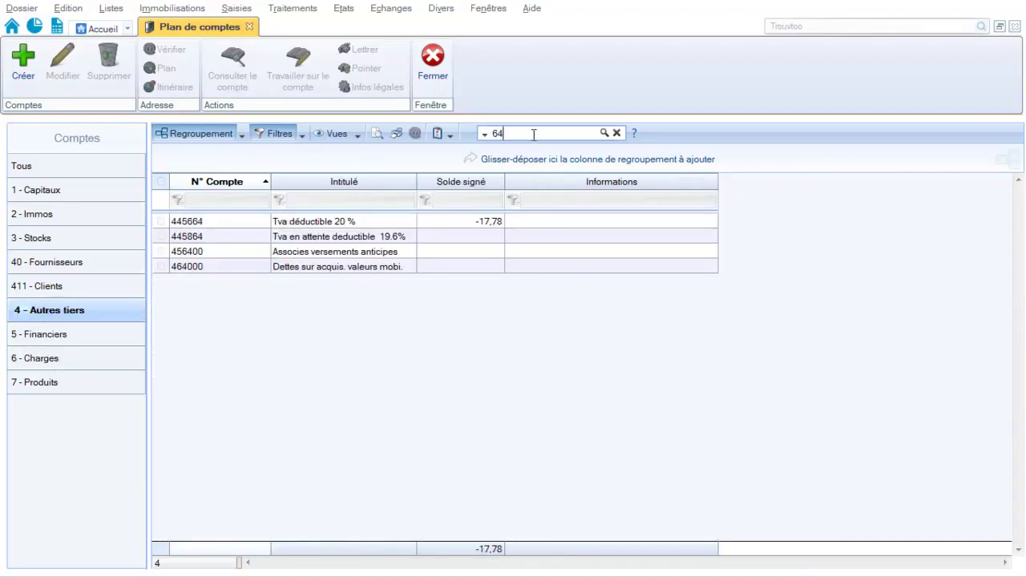
{"action": "key", "text": "BackSpace"}
{"action": "key", "text": "BackSpace"}
{"action": "type", "text": "43"}
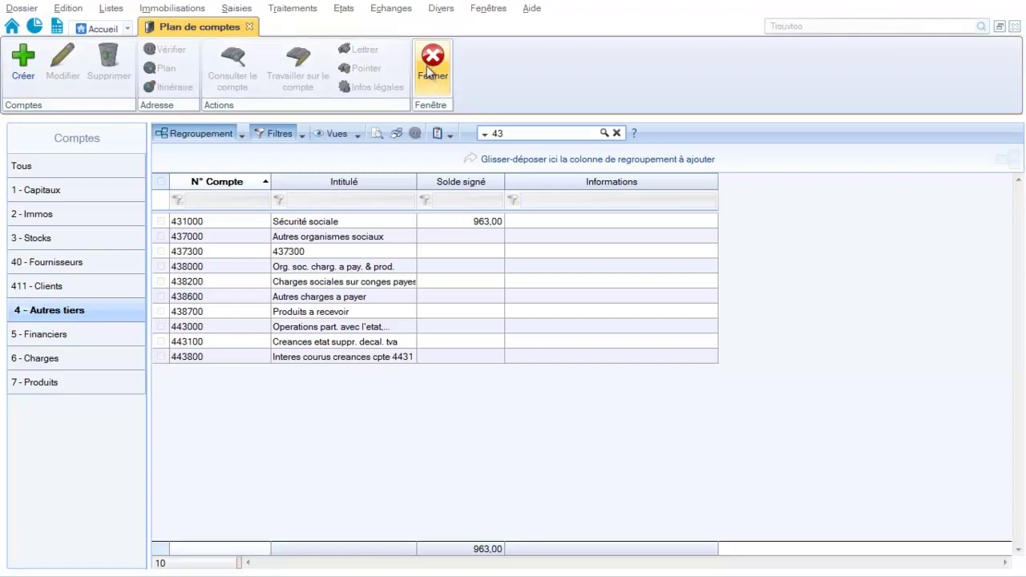
Step: Start a standard journal entry (Saisie standard) in the OD (Opérations Diverses) journal
{"action": "left_click", "coordinate": [237, 9]}
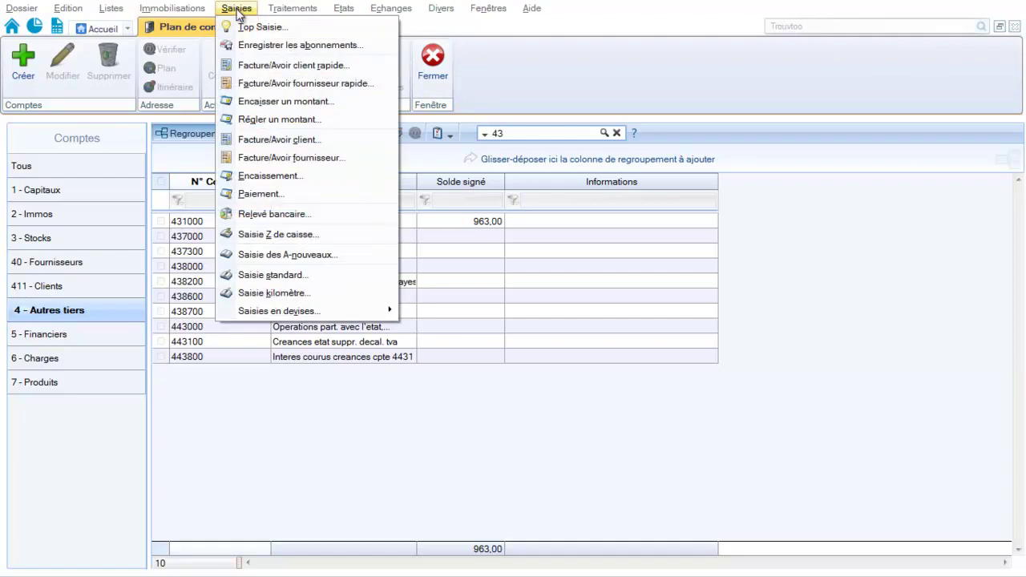
{"action": "left_click", "coordinate": [276, 277]}
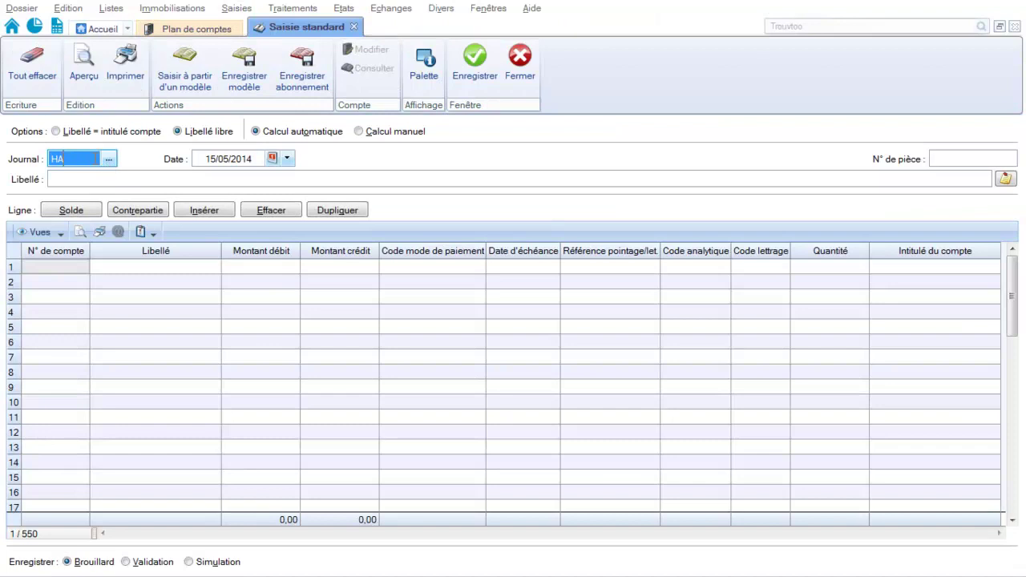
{"action": "key", "text": "BackSpace"}
{"action": "type", "text": "O"}
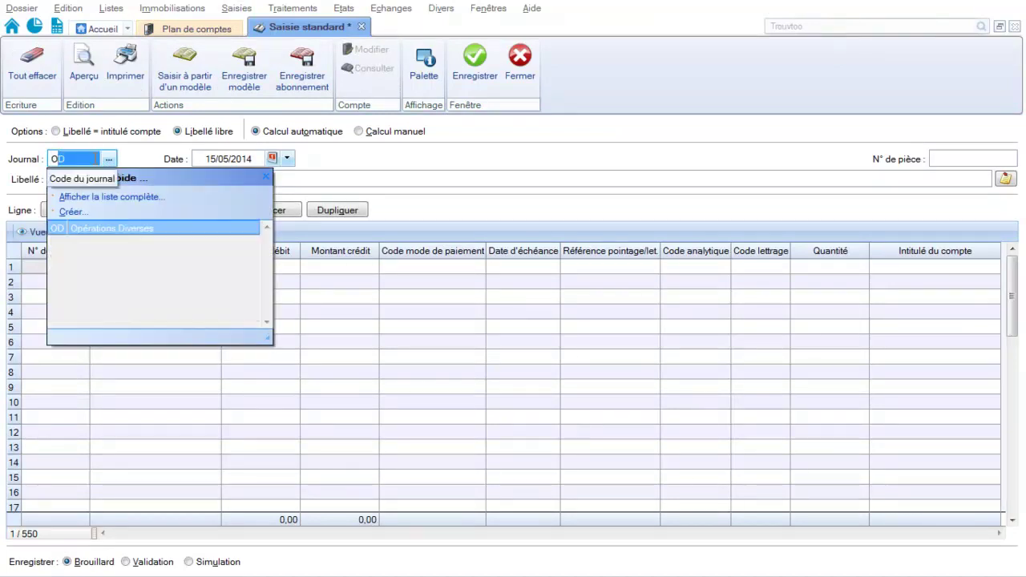
{"action": "type", "text": "D"}
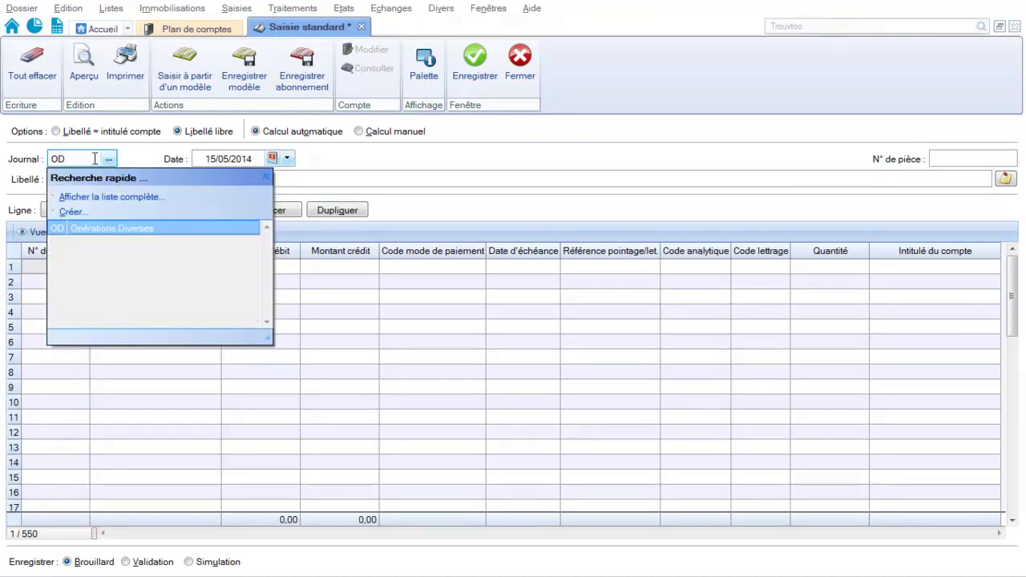
{"action": "key", "text": "Tab"}
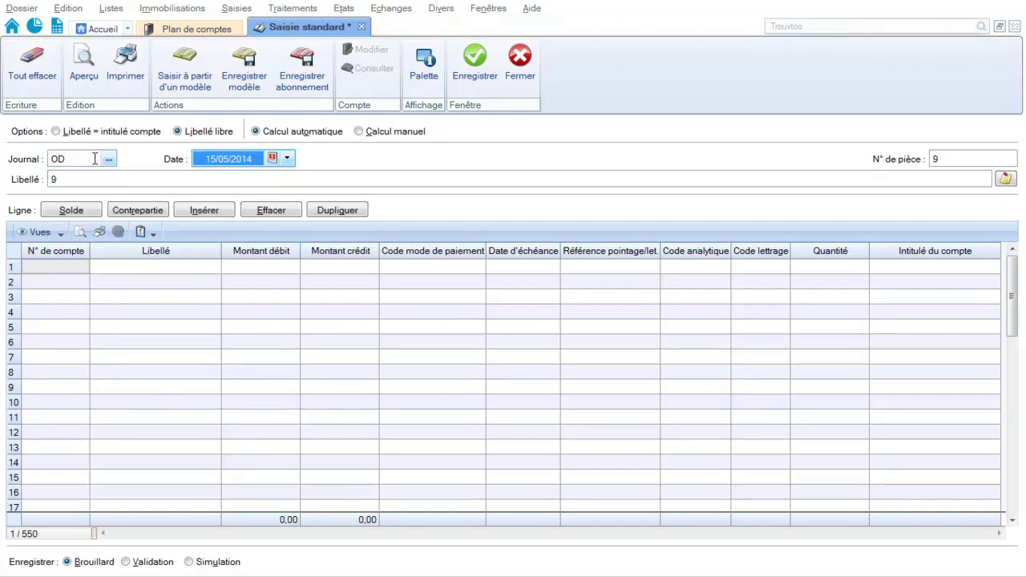
Step: Set the entry's date to 31/05/2014 and its description to ECITURE DE PAYE
{"action": "left_click", "coordinate": [273, 159]}
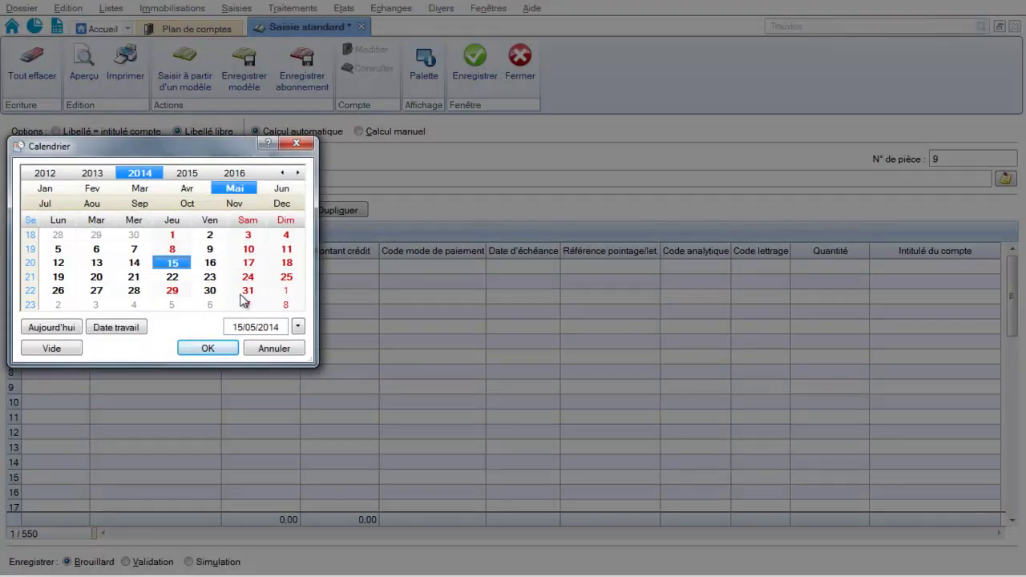
{"action": "left_click", "coordinate": [246, 291]}
{"action": "left_click", "coordinate": [229, 349]}
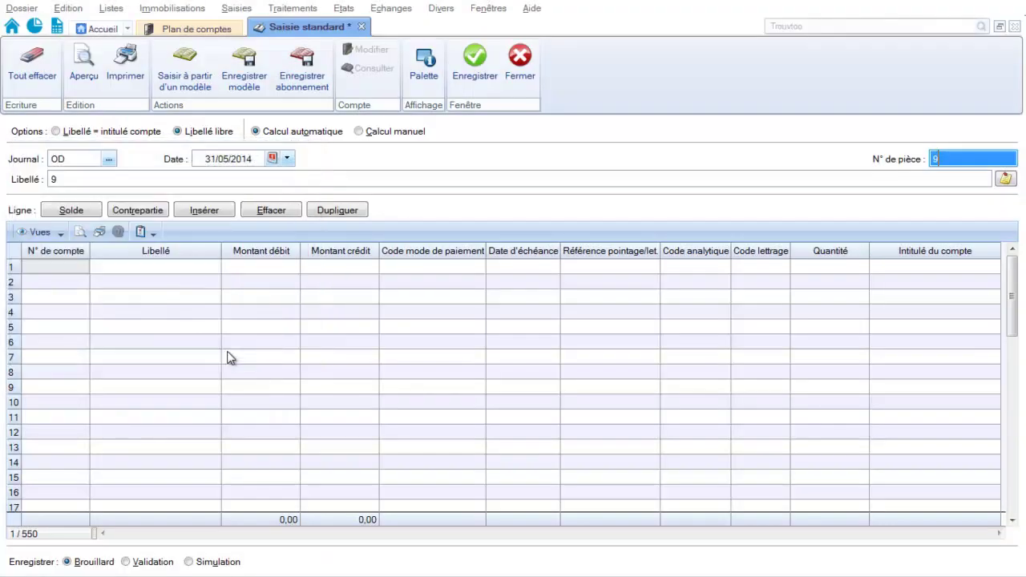
{"action": "key", "text": "Tab"}
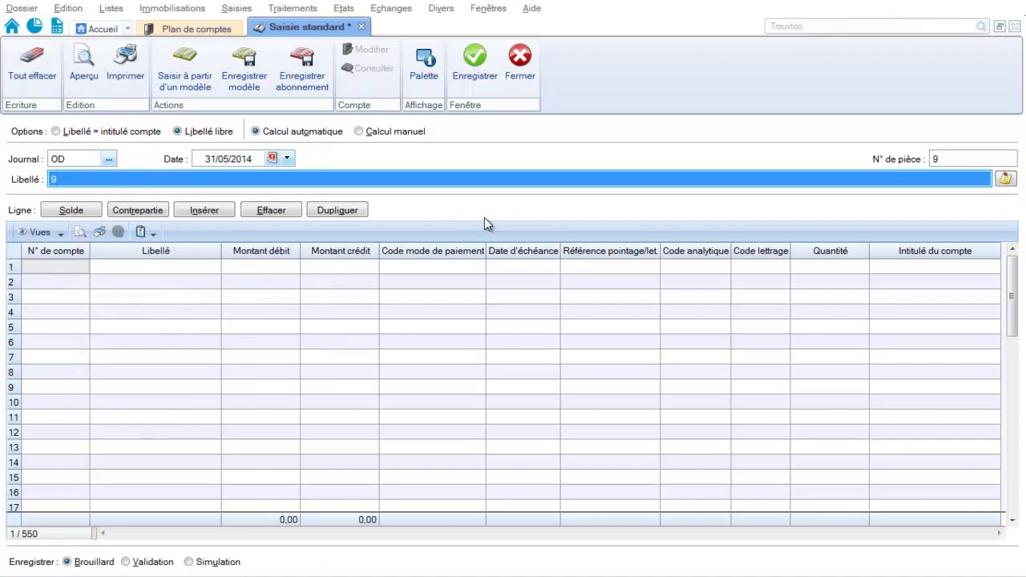
{"action": "type", "text": "EC"}
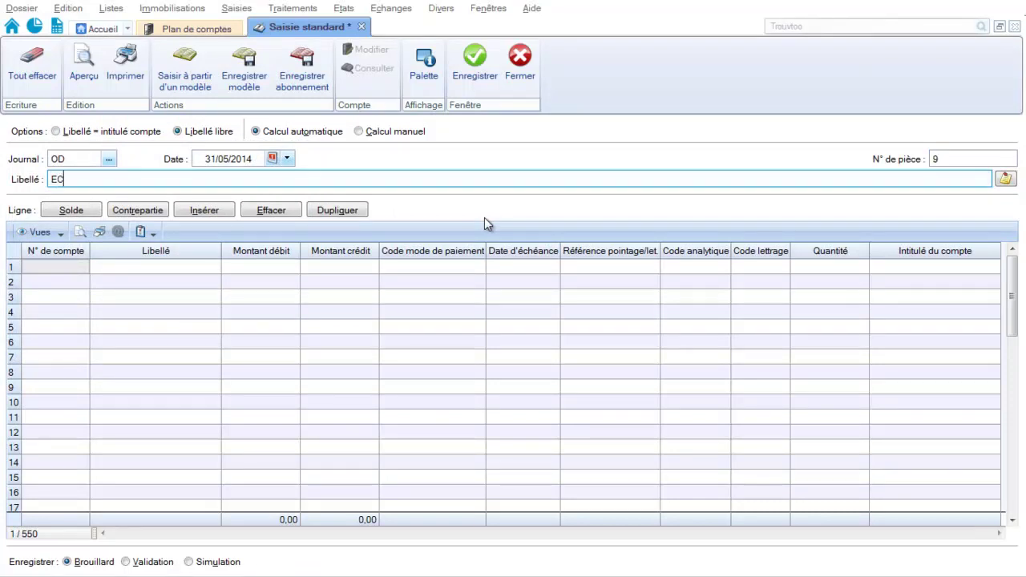
{"action": "type", "text": "ITURE DE PAYE"}
{"action": "key", "text": "Tab"}
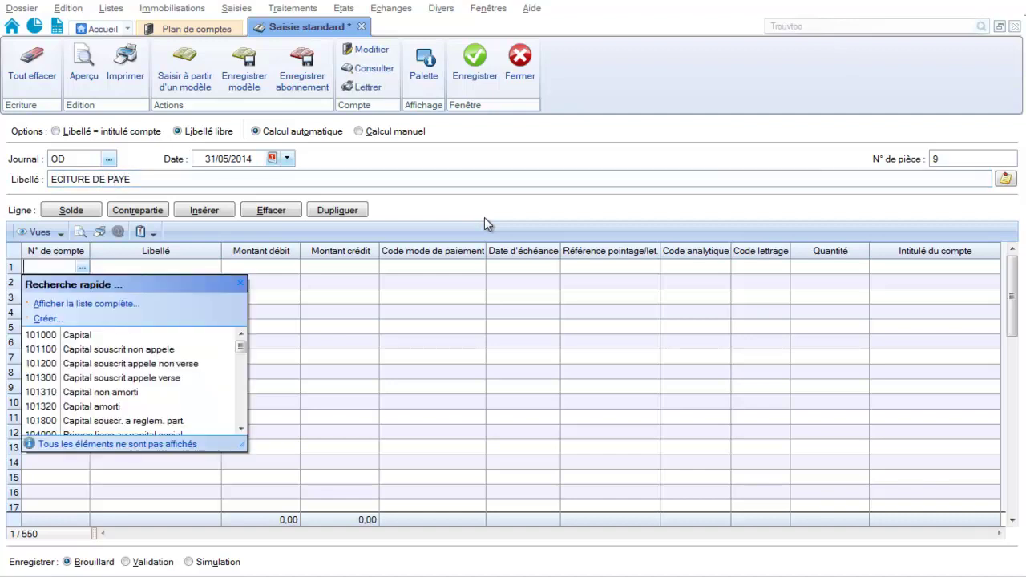
Step: Switch to the payslip in Ciel Paye and look up the gross salary amount
{"action": "key", "text": "alt+Tab"}
{"action": "key", "text": "alt+Tab"}
{"action": "key", "text": "alt+Tab"}
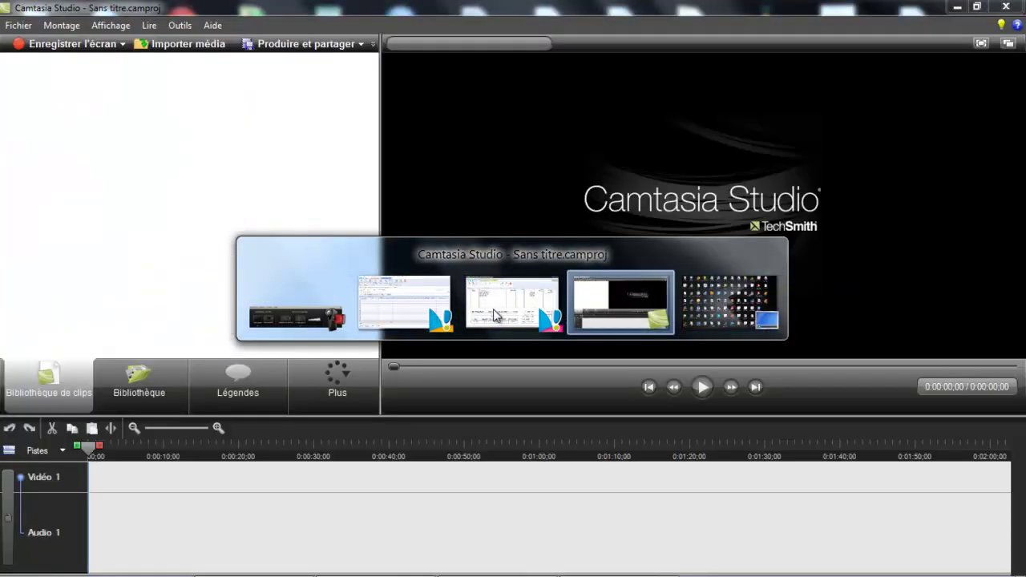
{"action": "key", "text": "alt+Tab"}
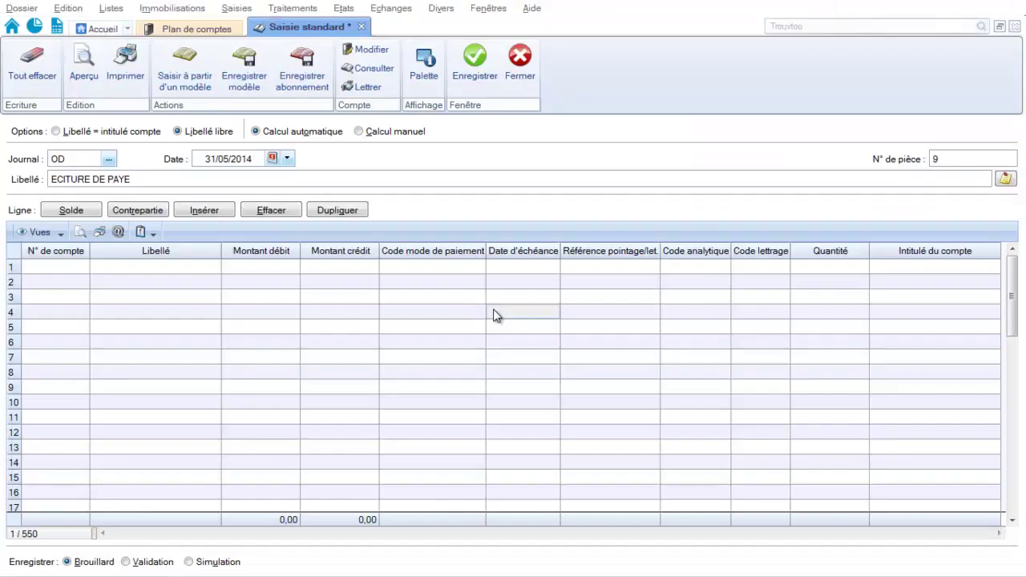
{"action": "key", "text": "alt+Tab"}
{"action": "key", "text": "alt+Tab"}
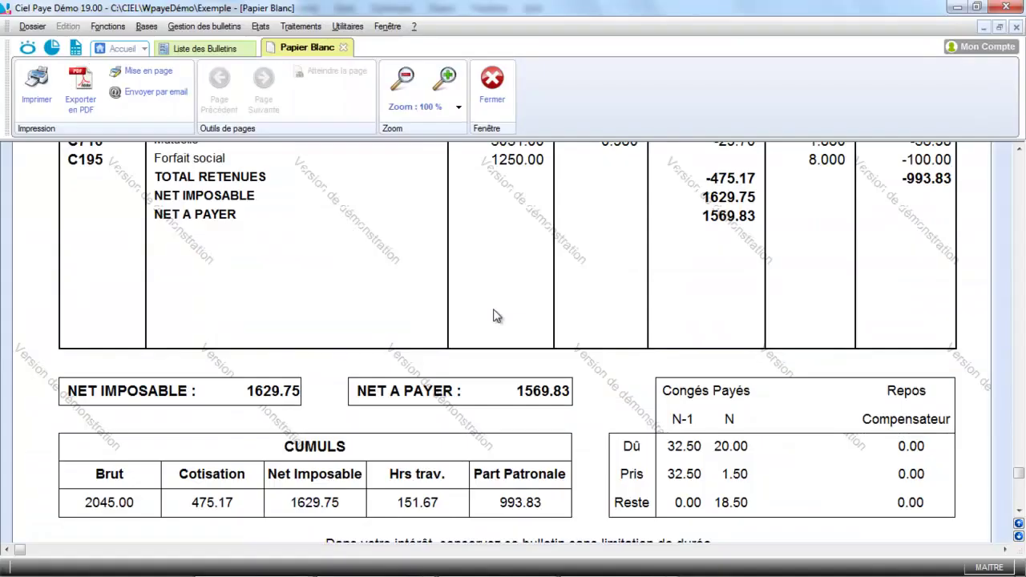
{"action": "left_click", "coordinate": [1018, 150]}
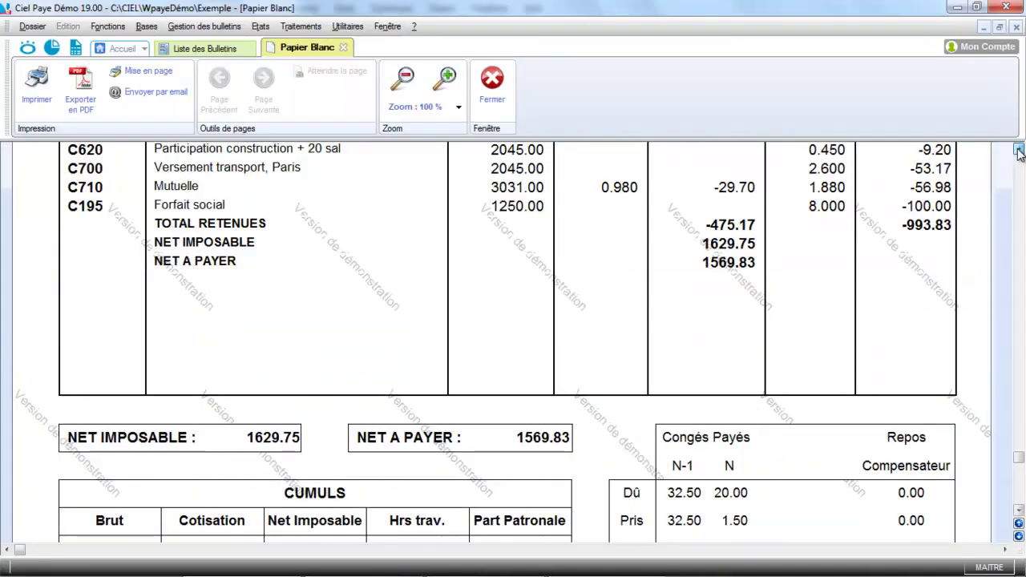
{"action": "left_click", "coordinate": [1018, 150]}
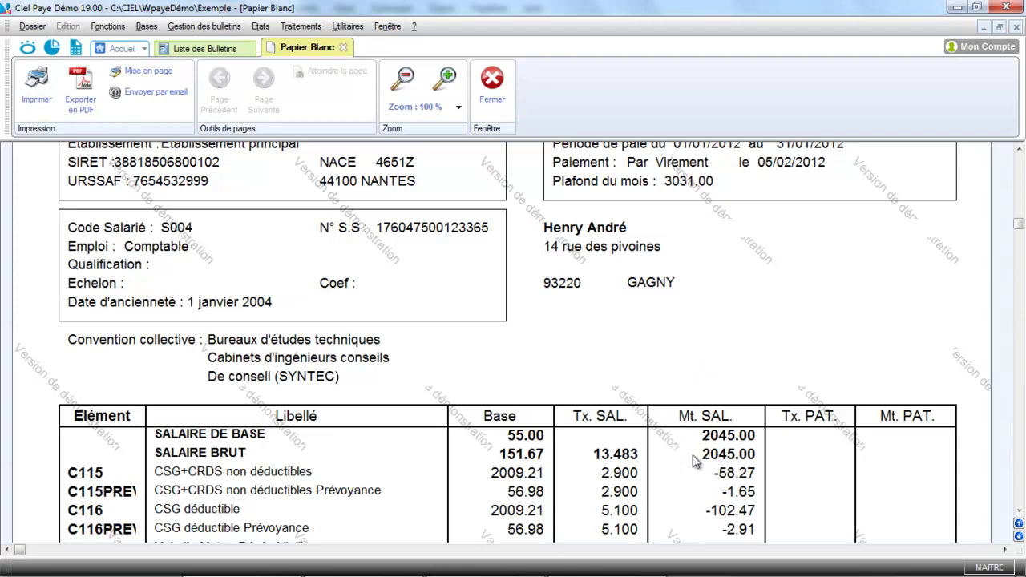
Step: Examine the payslip's employee and employer contribution lines and total deductions, then return to the gross salary
{"action": "left_click", "coordinate": [1018, 513]}
{"action": "scroll", "coordinate": [1018, 517], "scroll_direction": "down", "scroll_amount": 6}
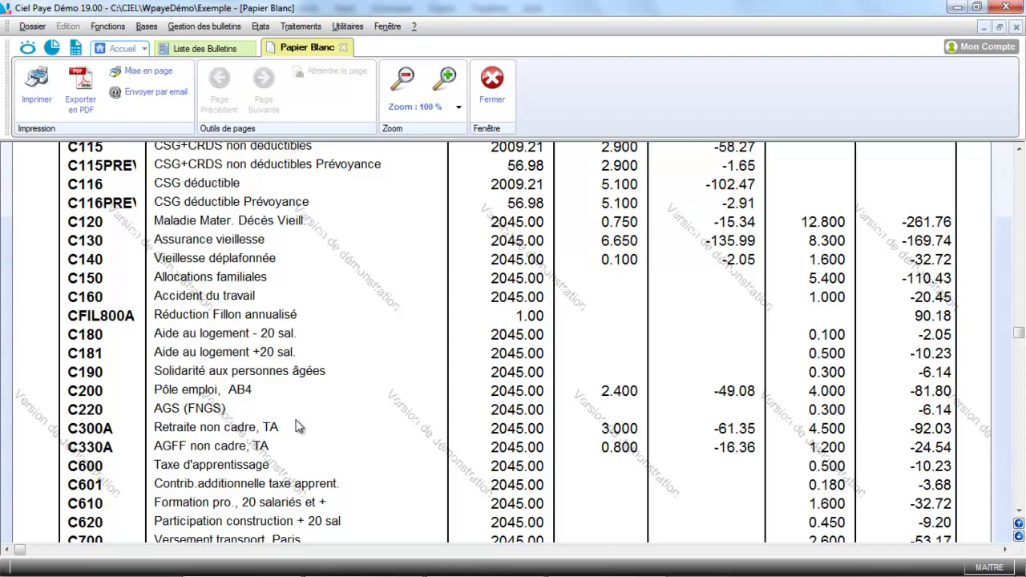
{"action": "left_click", "coordinate": [1018, 510]}
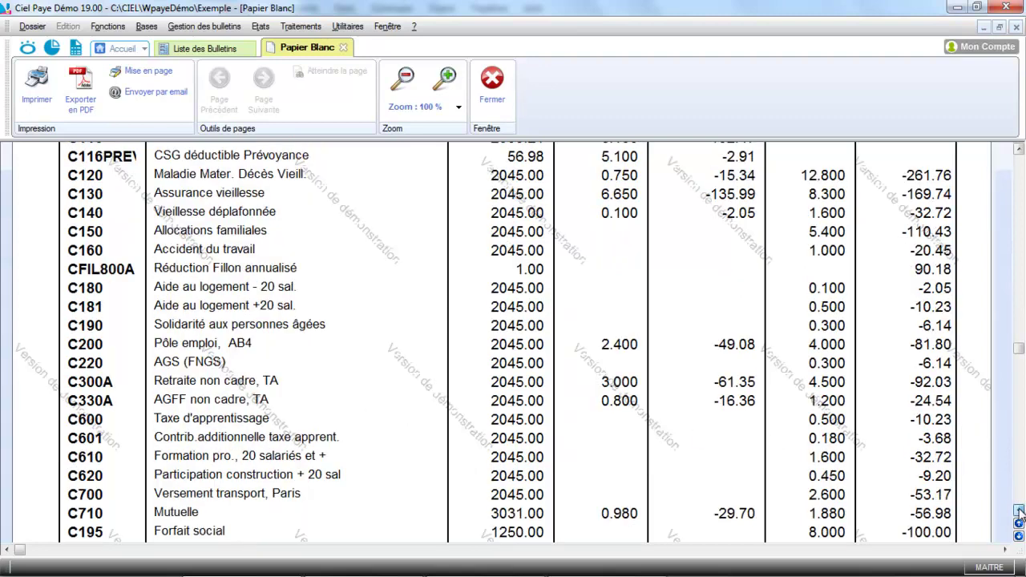
{"action": "left_click", "coordinate": [1018, 510]}
{"action": "left_click", "coordinate": [1018, 509]}
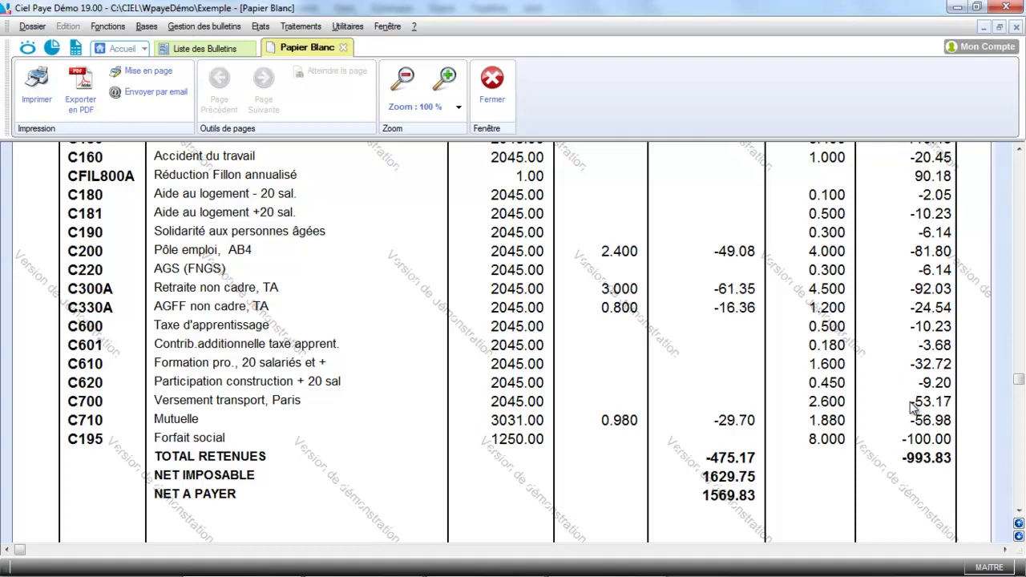
{"action": "left_click", "coordinate": [1018, 150]}
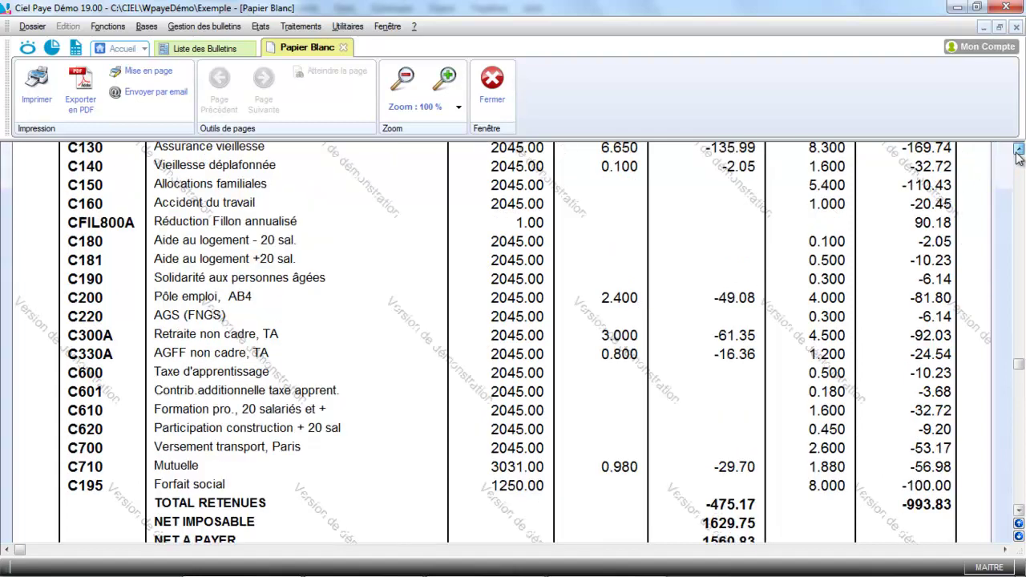
{"action": "scroll", "coordinate": [1019, 155], "scroll_direction": "up", "scroll_amount": 6}
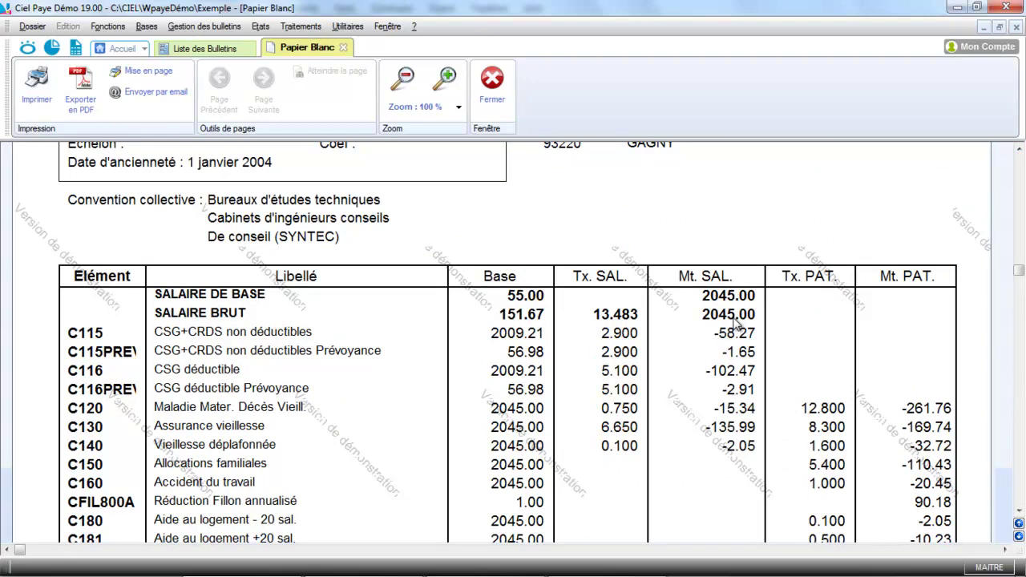
Step: Switch back to Ciel Compta and record the gross salary on line 1: debit account 641000 (Rémunération du personnel) with 2045
{"action": "key", "text": "alt+Tab"}
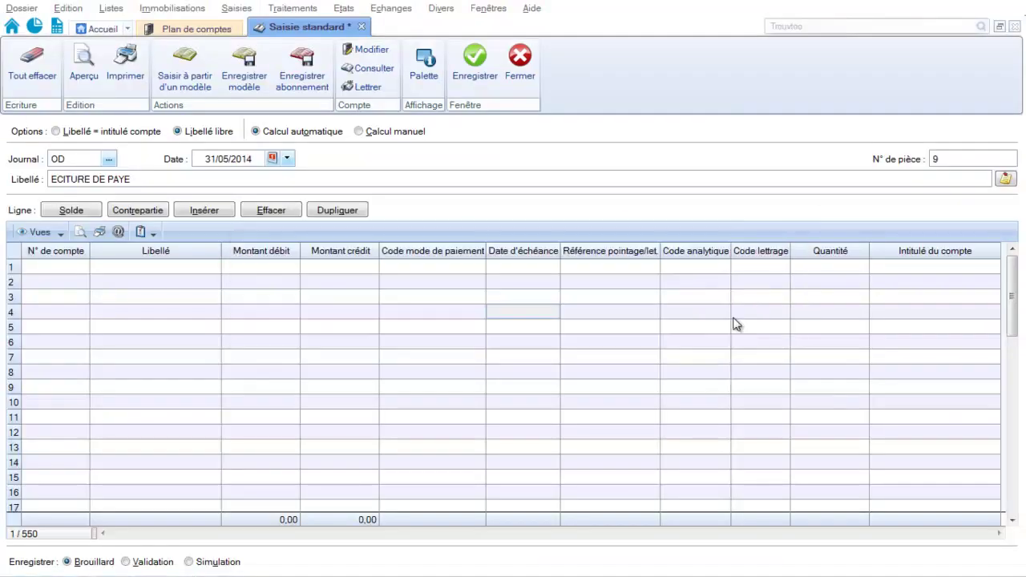
{"action": "left_click", "coordinate": [65, 270]}
{"action": "type", "text": "64"}
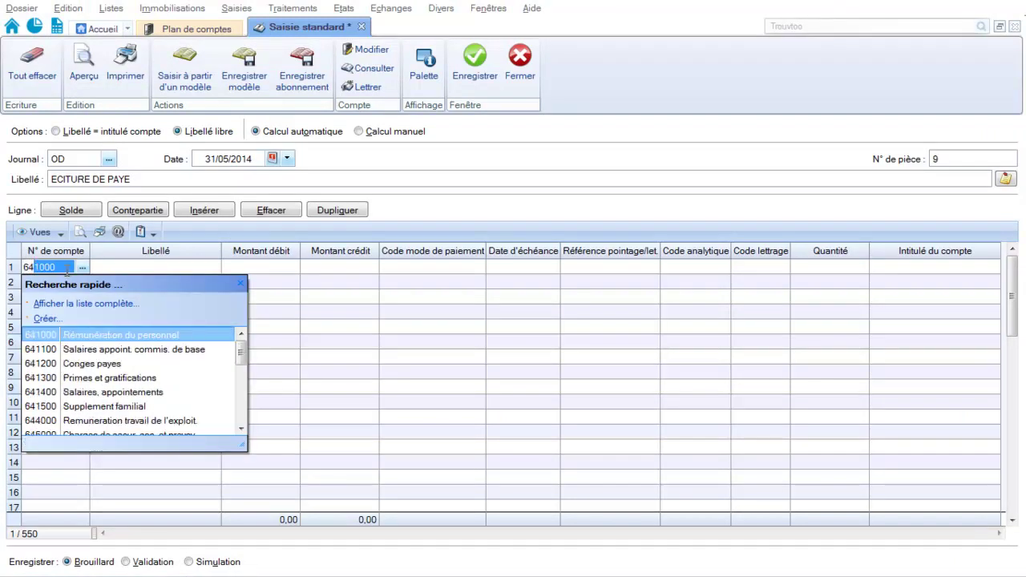
{"action": "type", "text": "1"}
{"action": "key", "text": "Return"}
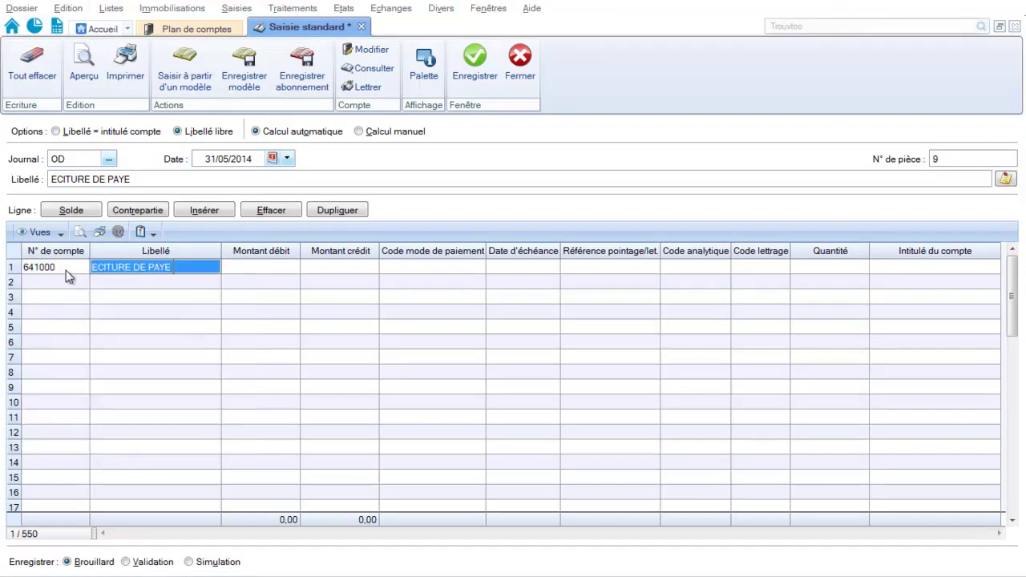
{"action": "key", "text": "Return"}
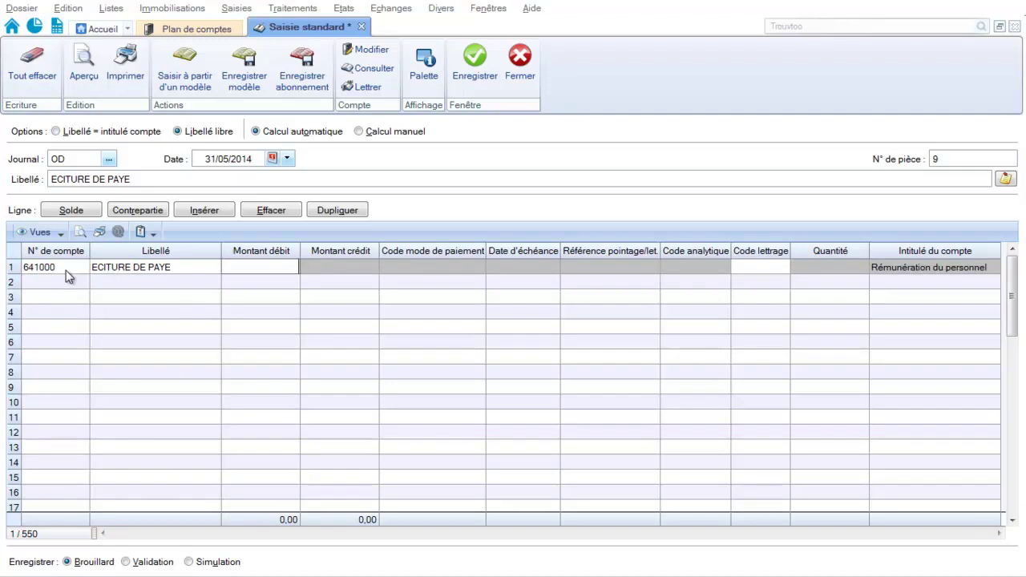
{"action": "type", "text": "2045"}
{"action": "key", "text": "Return"}
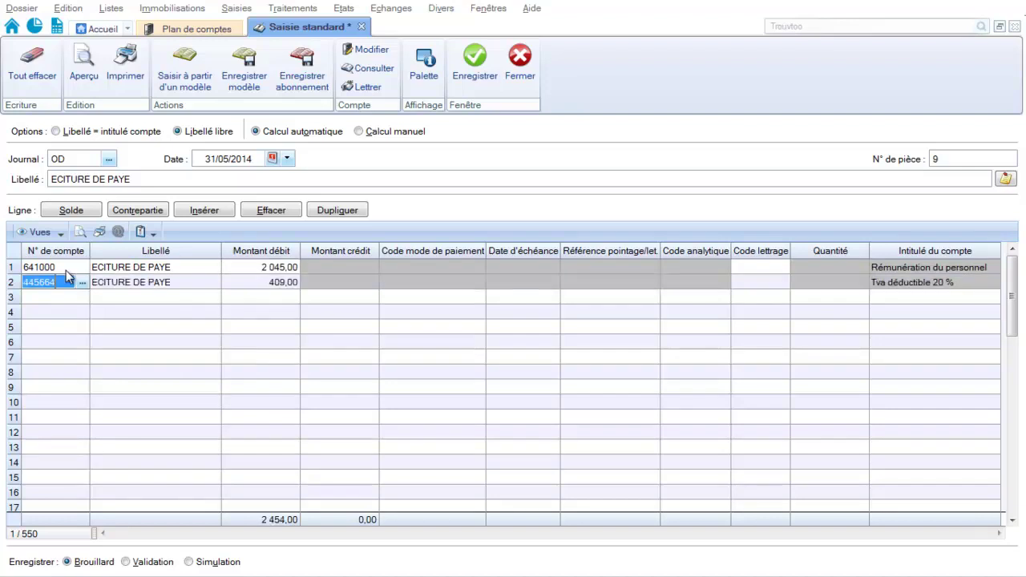
Step: Change line 2's account to 431000 (Sécurité sociale), clear its debit amount and enter a credit of 150
{"action": "key", "text": "BackSpace"}
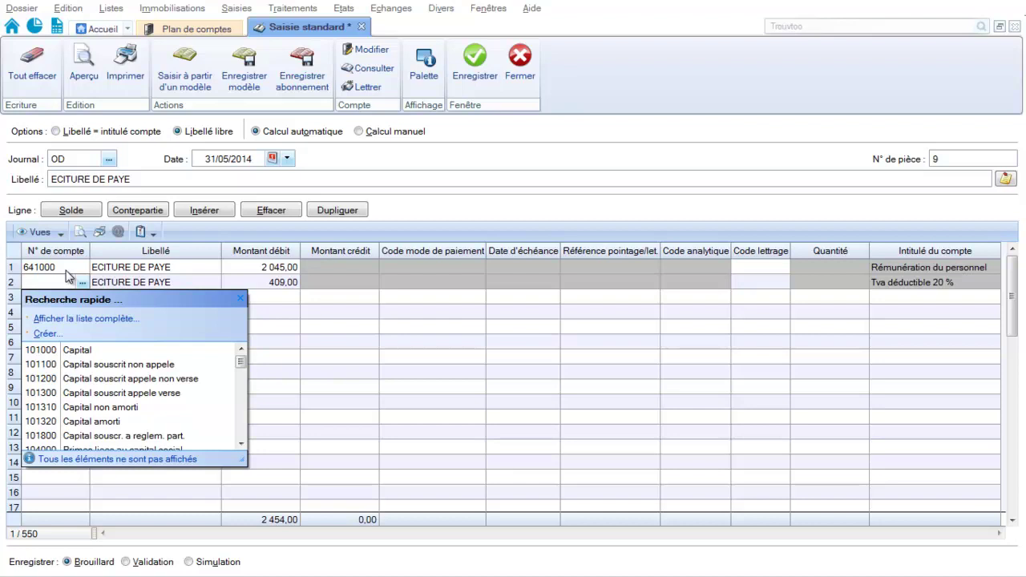
{"action": "type", "text": "4"}
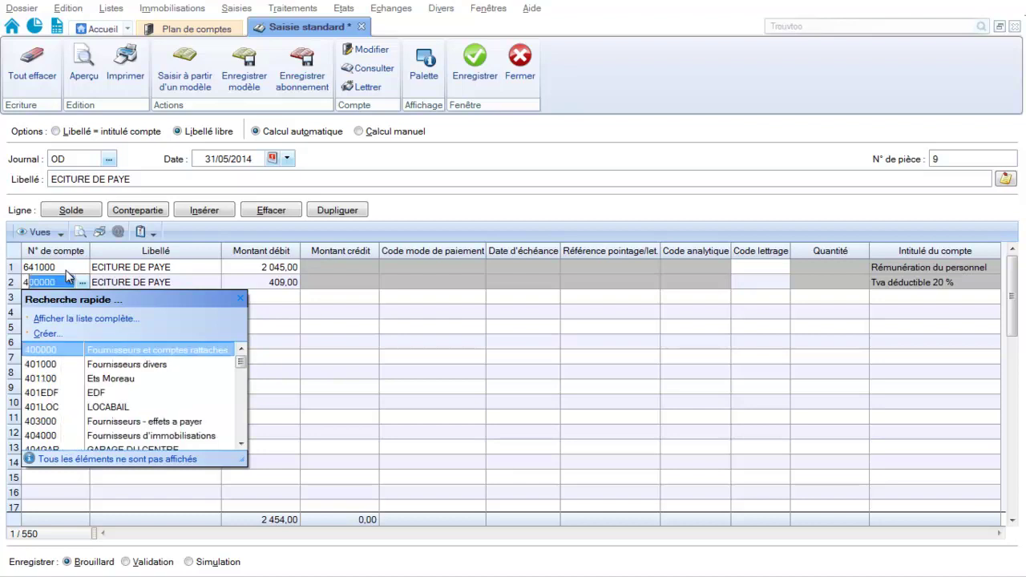
{"action": "type", "text": "31"}
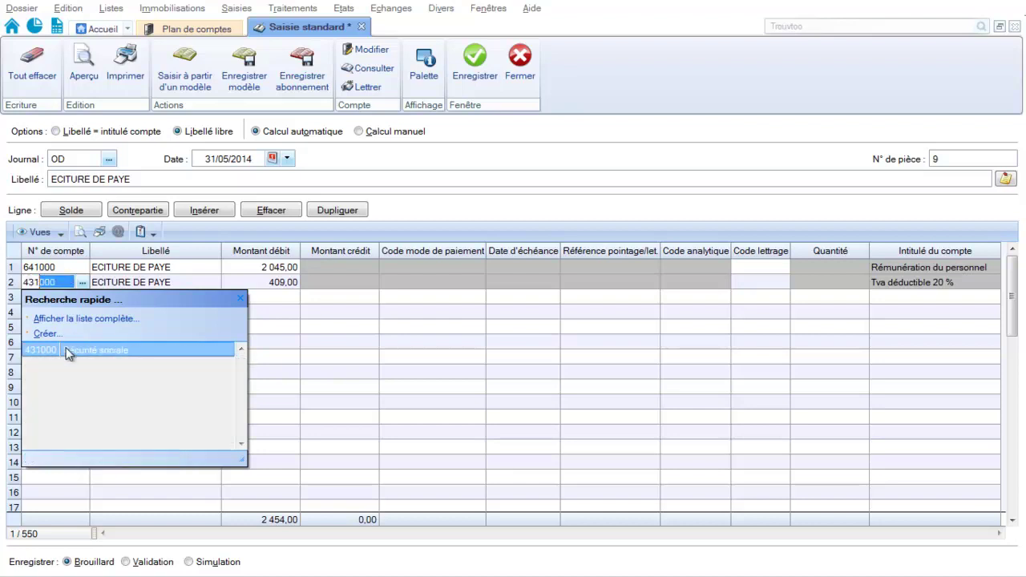
{"action": "left_click", "coordinate": [90, 350]}
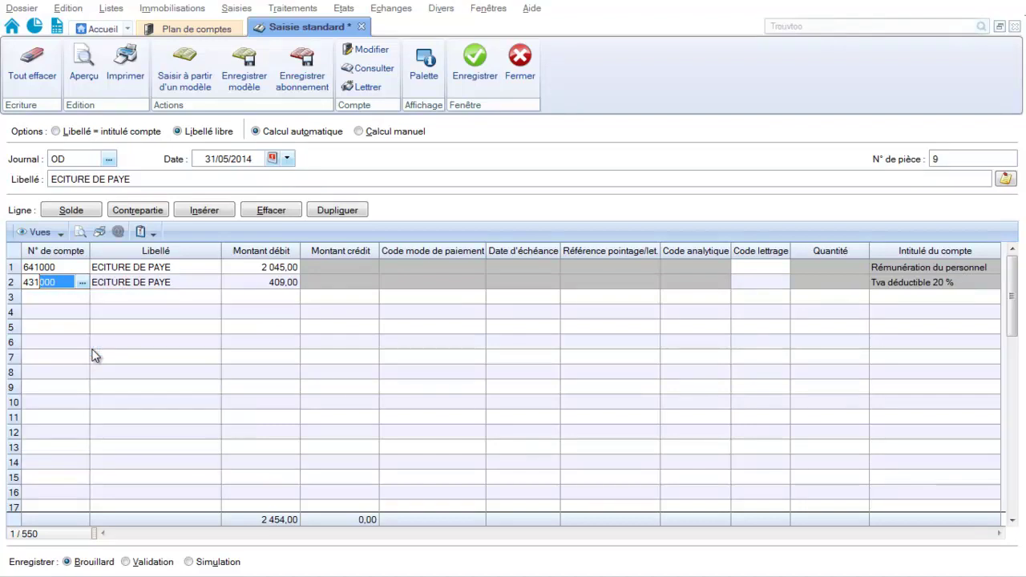
{"action": "key", "text": "Tab"}
{"action": "key", "text": "Tab"}
{"action": "key", "text": "Delete"}
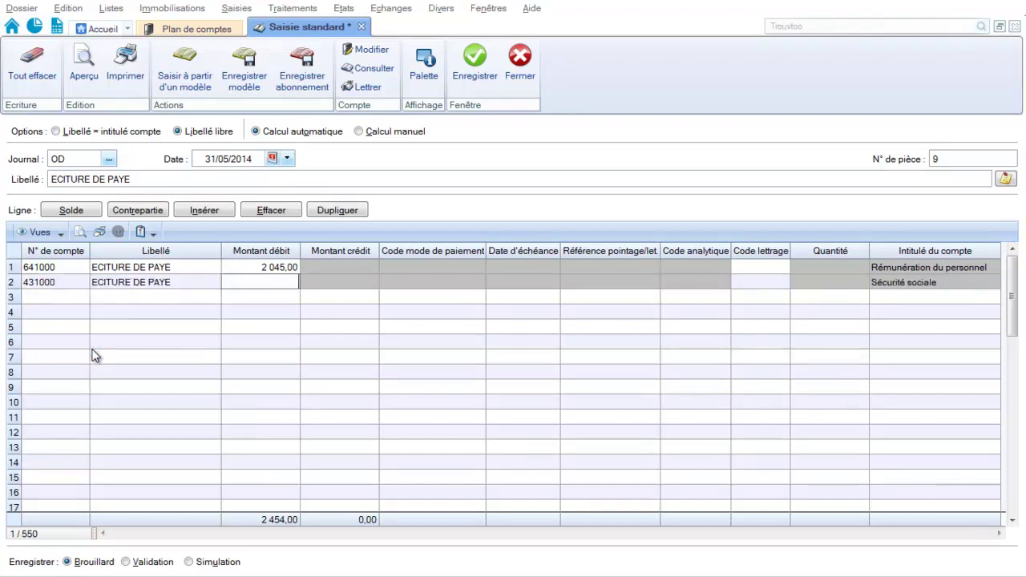
{"action": "key", "text": "Tab"}
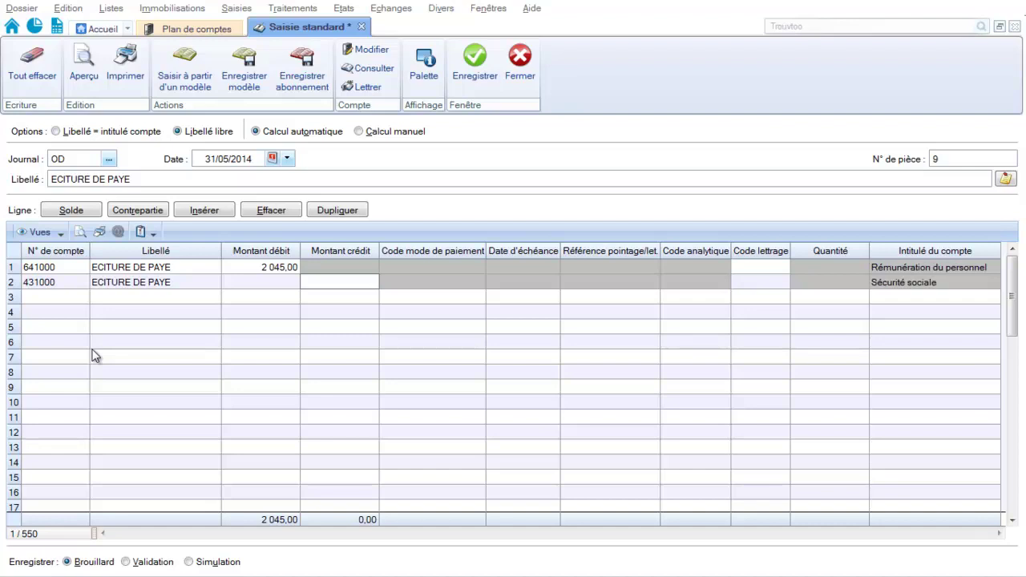
{"action": "type", "text": "150"}
{"action": "key", "text": "Return"}
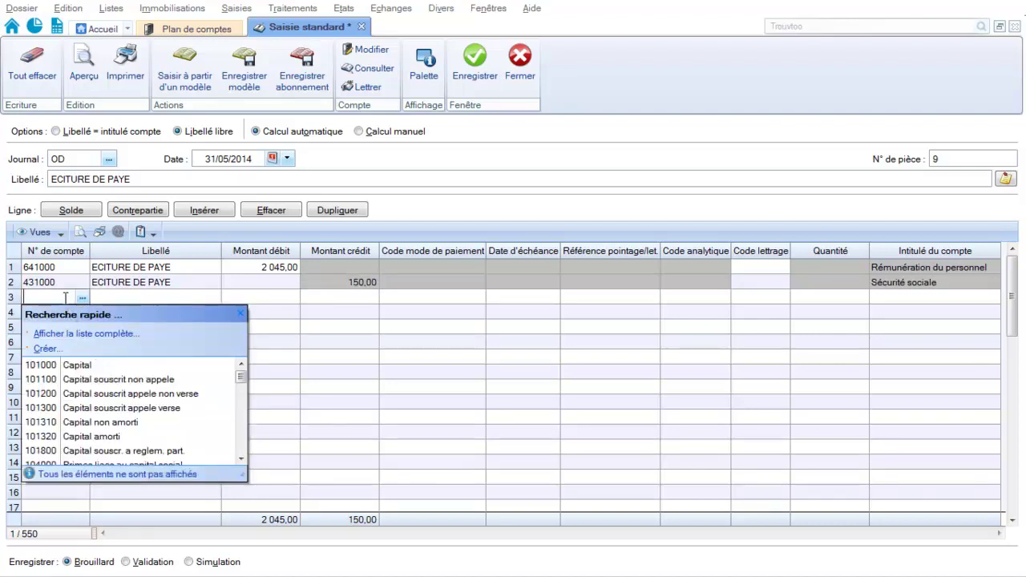
Step: Create account 437100 titled CAISSE DE RETRAITE MALAKOFF for line 3 of the entry
{"action": "type", "text": "437000"}
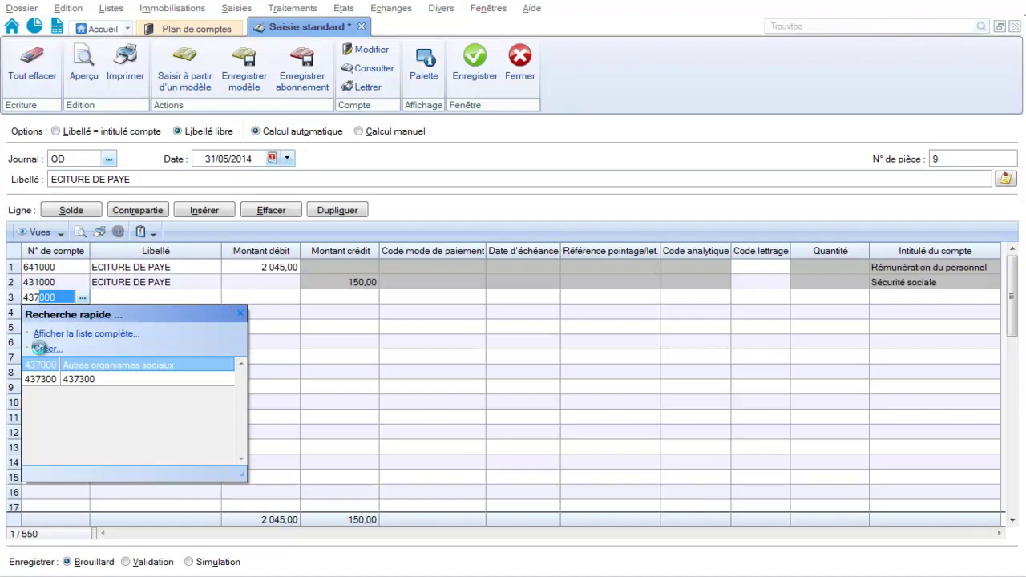
{"action": "left_click", "coordinate": [38, 348]}
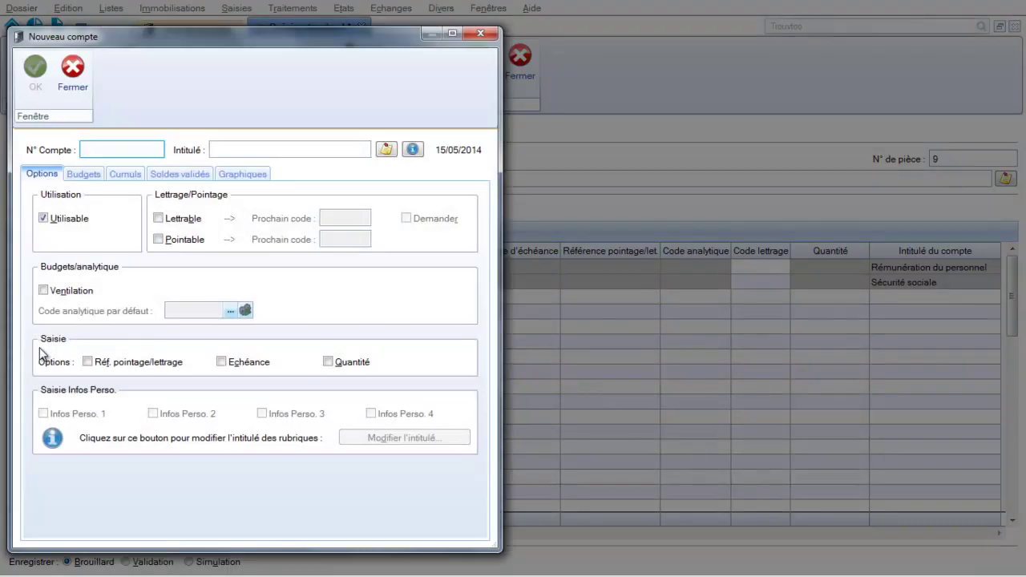
{"action": "type", "text": "437100"}
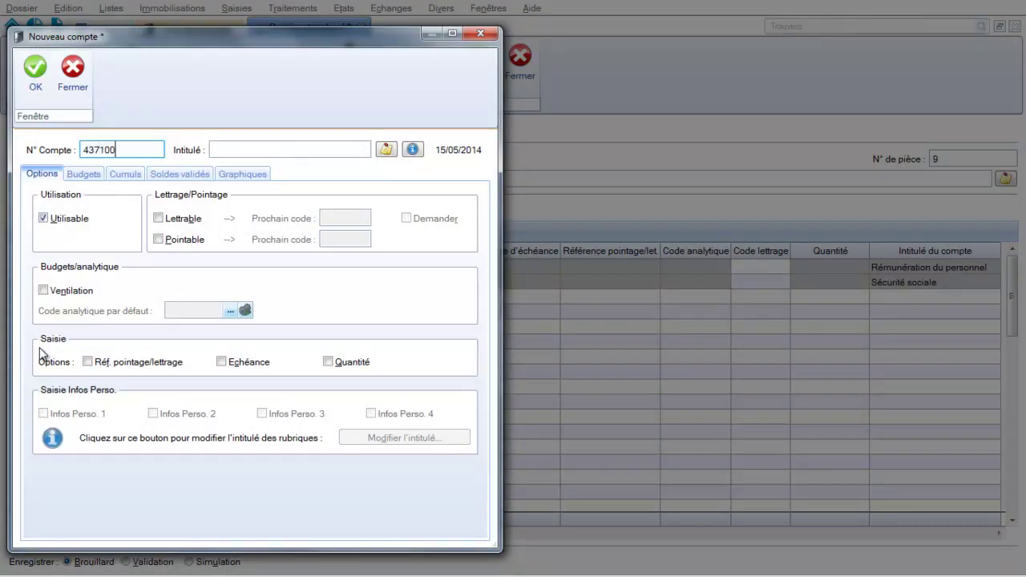
{"action": "key", "text": "Tab"}
{"action": "type", "text": "CAI"}
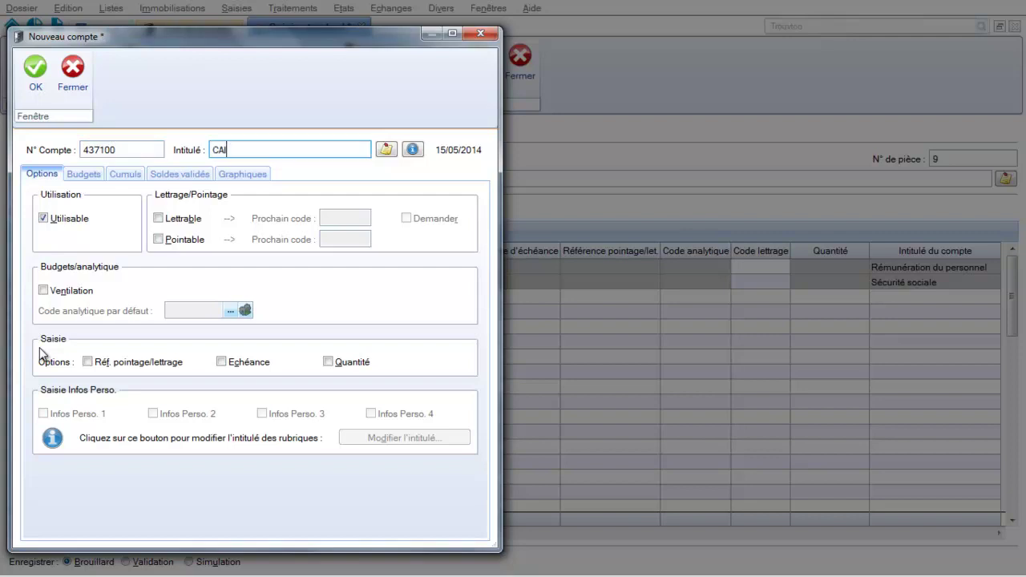
{"action": "type", "text": "SSE DE RETRAITE"}
{"action": "key", "text": "Tab"}
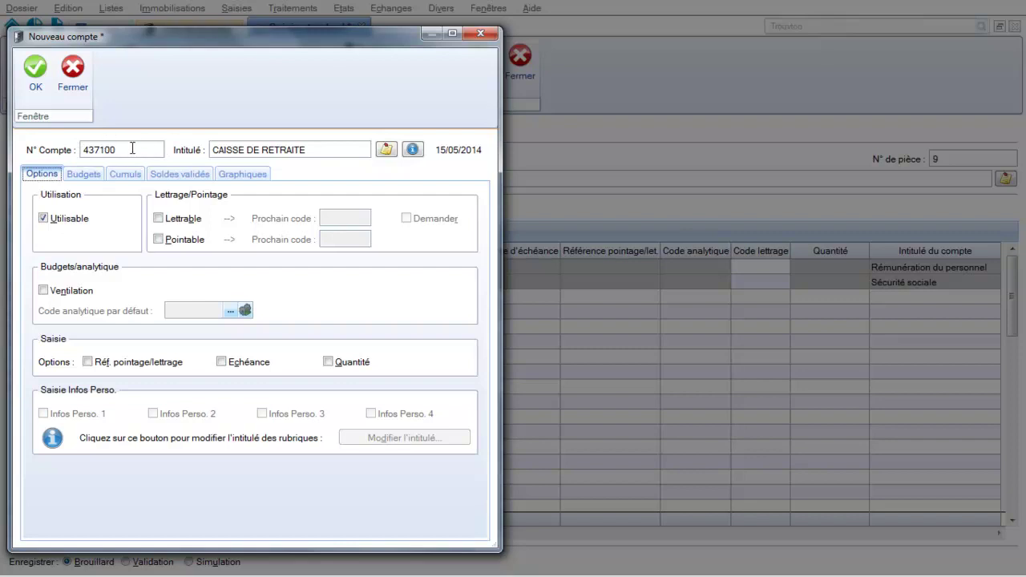
{"action": "left_click", "coordinate": [318, 150]}
{"action": "type", "text": "M"}
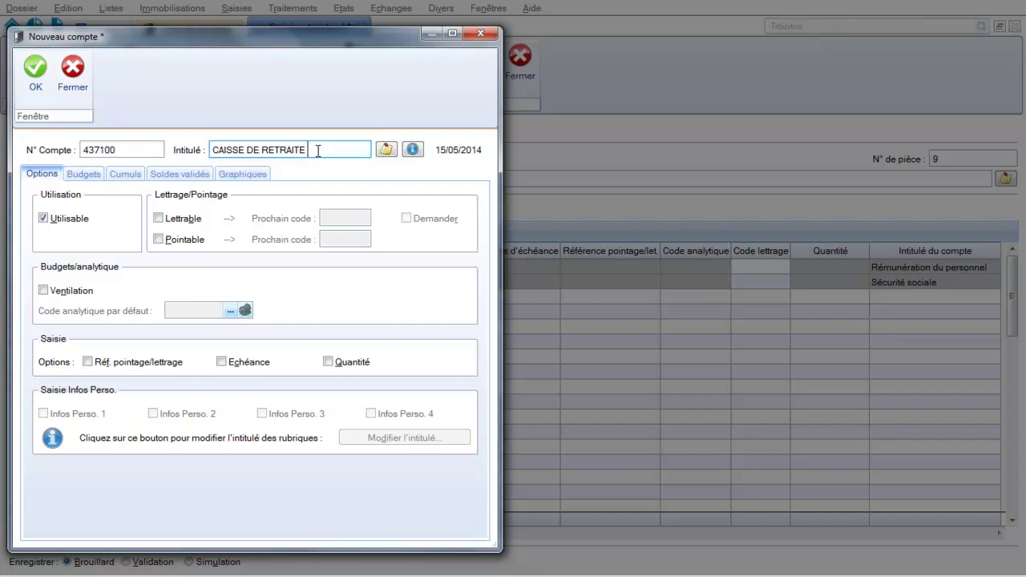
{"action": "type", "text": "ALAKOFF"}
{"action": "left_click", "coordinate": [35, 81]}
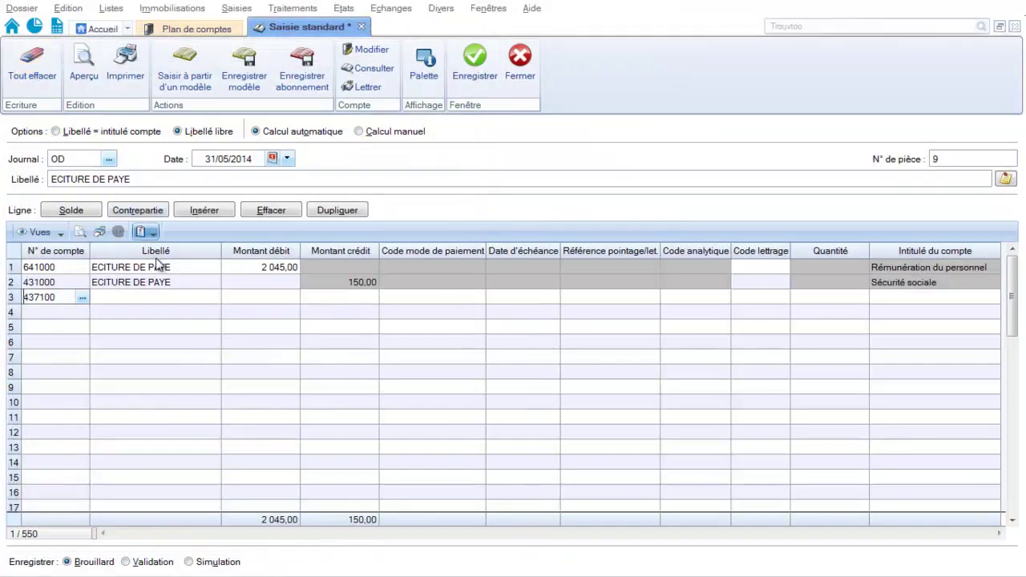
Step: Keep the ECITURE DE PAYE description on the 437100 line and credit it with 100
{"action": "key", "text": "Tab"}
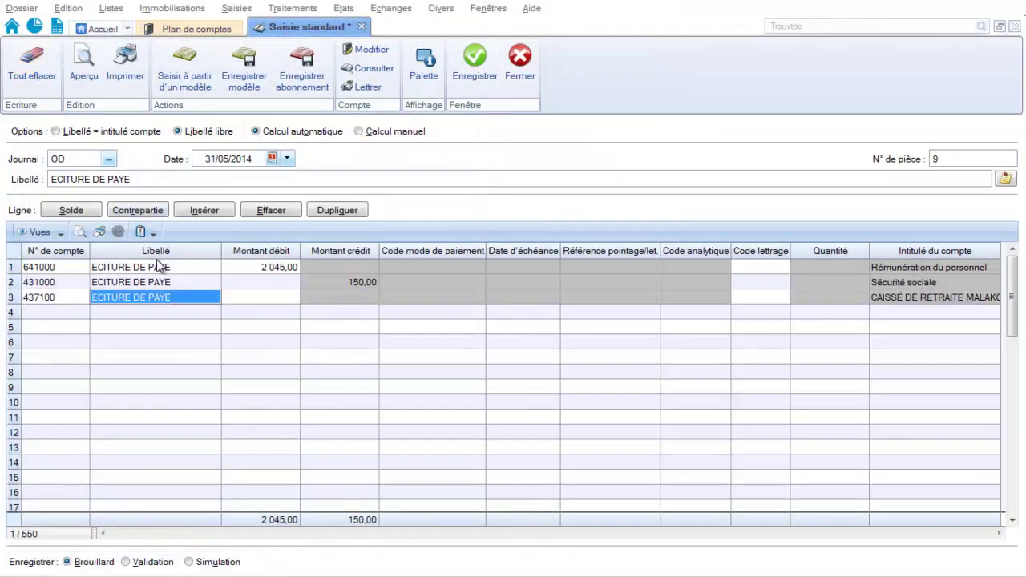
{"action": "key", "text": "Tab"}
{"action": "key", "text": "Tab"}
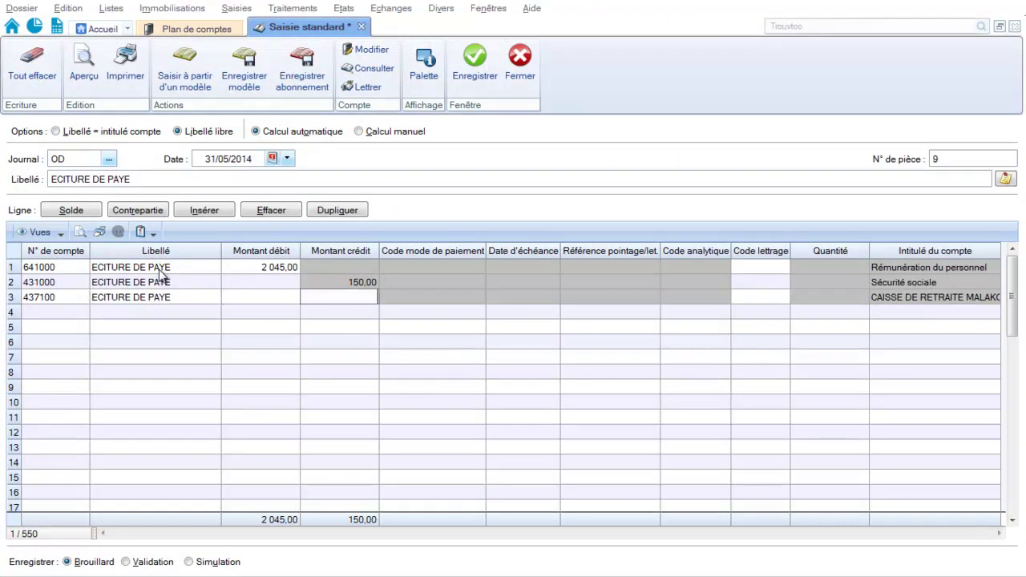
{"action": "type", "text": "100"}
{"action": "key", "text": "Return"}
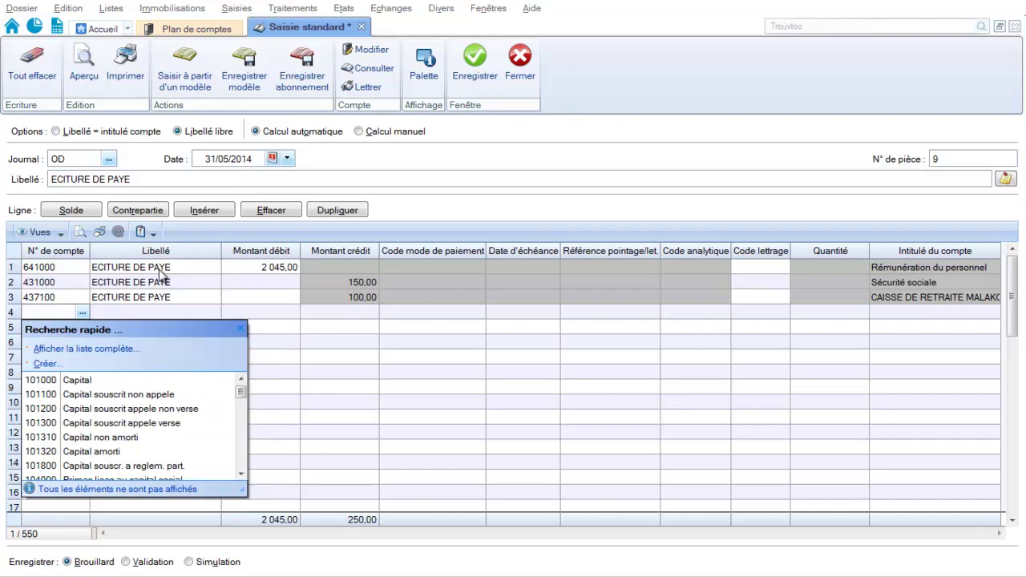
Step: Create account 437200 titled MUTUELLE for line 4 of the entry
{"action": "type", "text": "437000"}
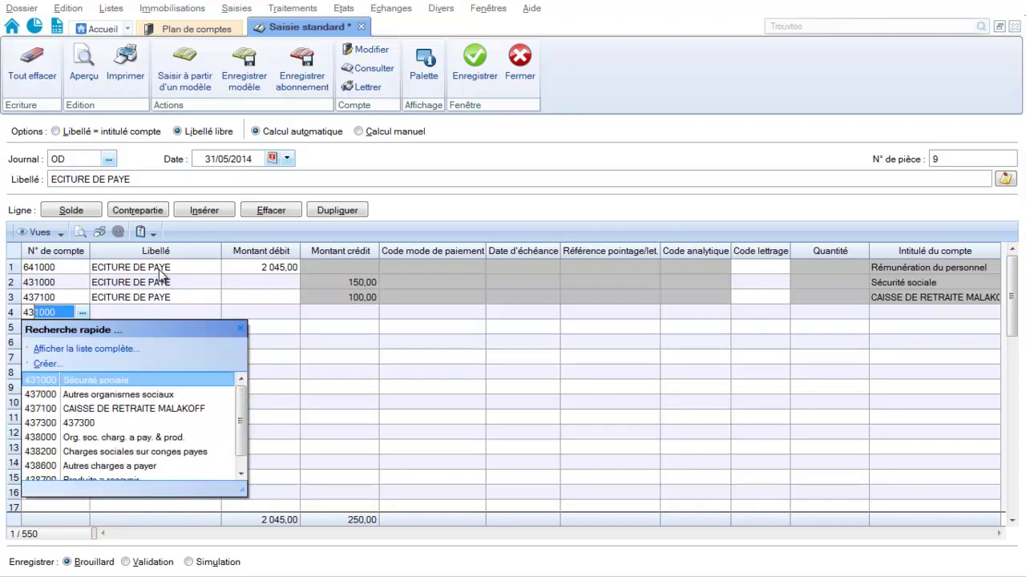
{"action": "left_click", "coordinate": [54, 363]}
{"action": "type", "text": "437200"}
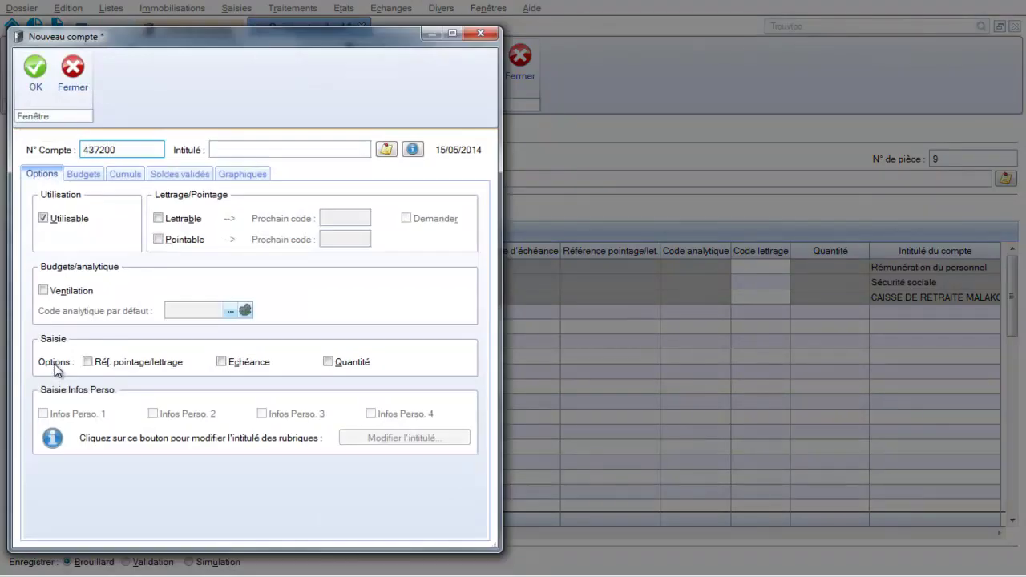
{"action": "key", "text": "Tab"}
{"action": "type", "text": "MUTUELLE"}
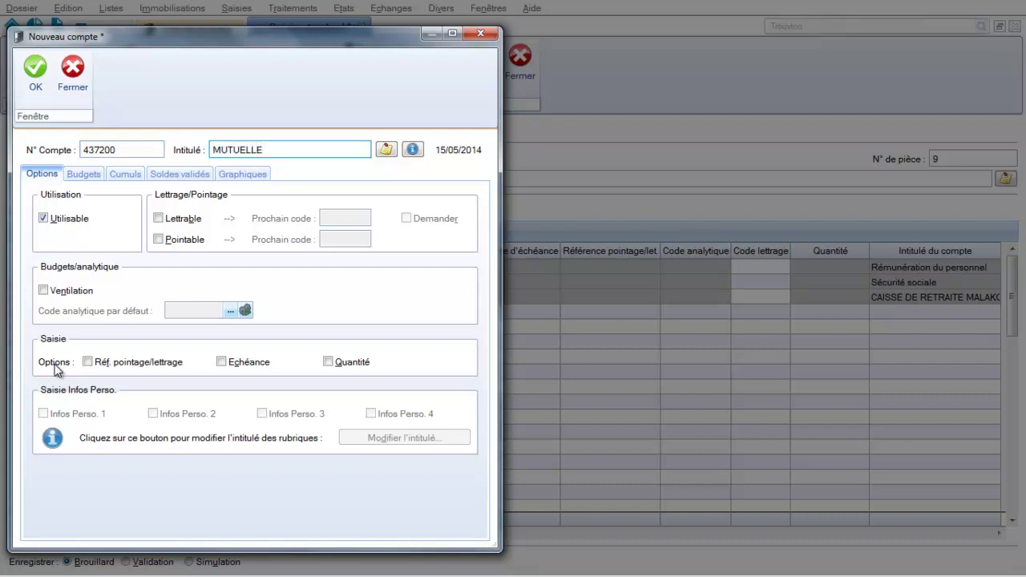
{"action": "left_click", "coordinate": [35, 68]}
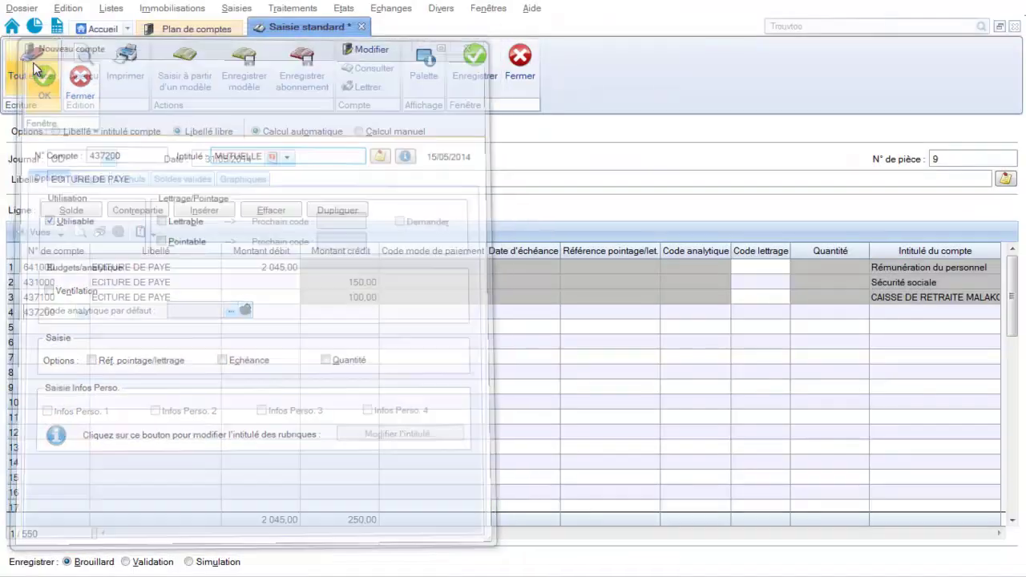
Step: Keep the ECITURE DE PAYE description on the 437200 MUTUELLE line and credit it with 50
{"action": "key", "text": "Tab"}
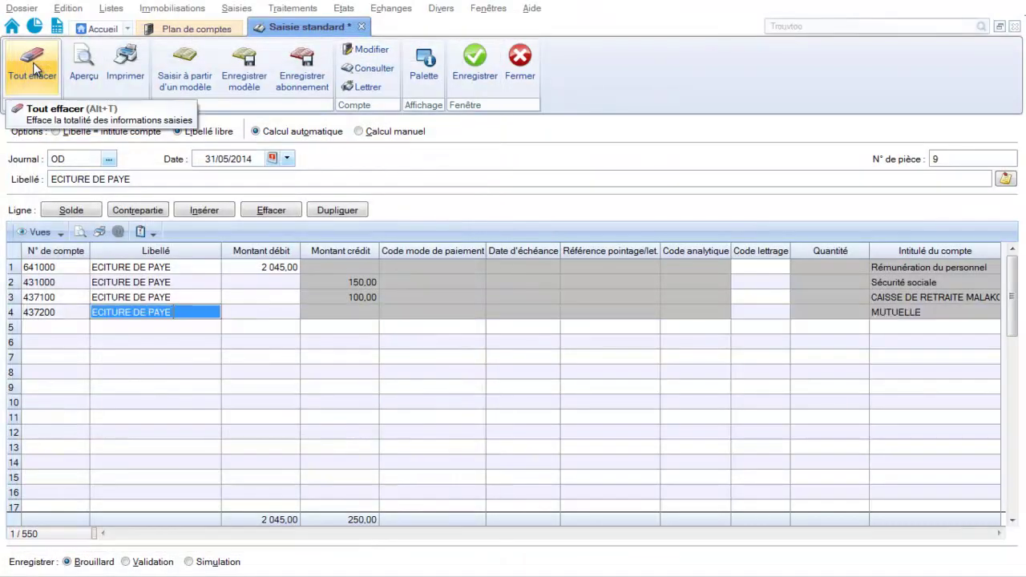
{"action": "key", "text": "Tab"}
{"action": "key", "text": "Tab"}
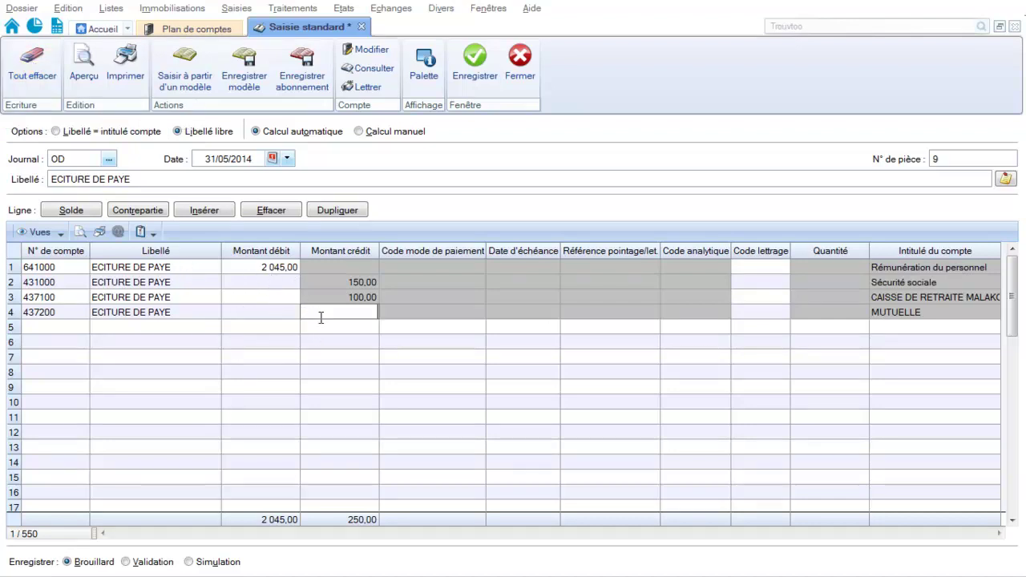
{"action": "type", "text": "50"}
{"action": "key", "text": "Return"}
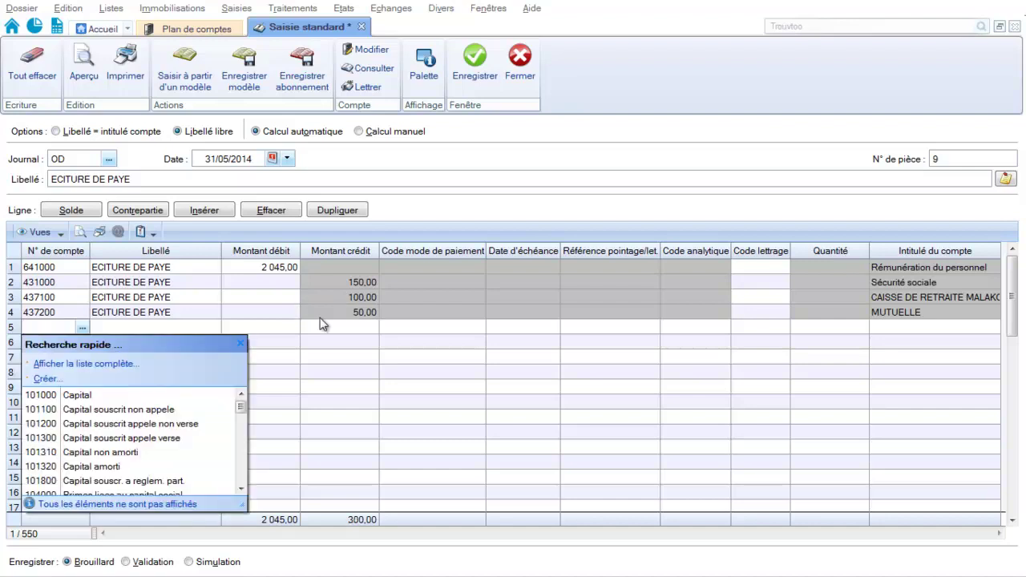
Step: Create account 437400 titled PREVOYANCE for line 5 of the entry
{"action": "type", "text": "437000"}
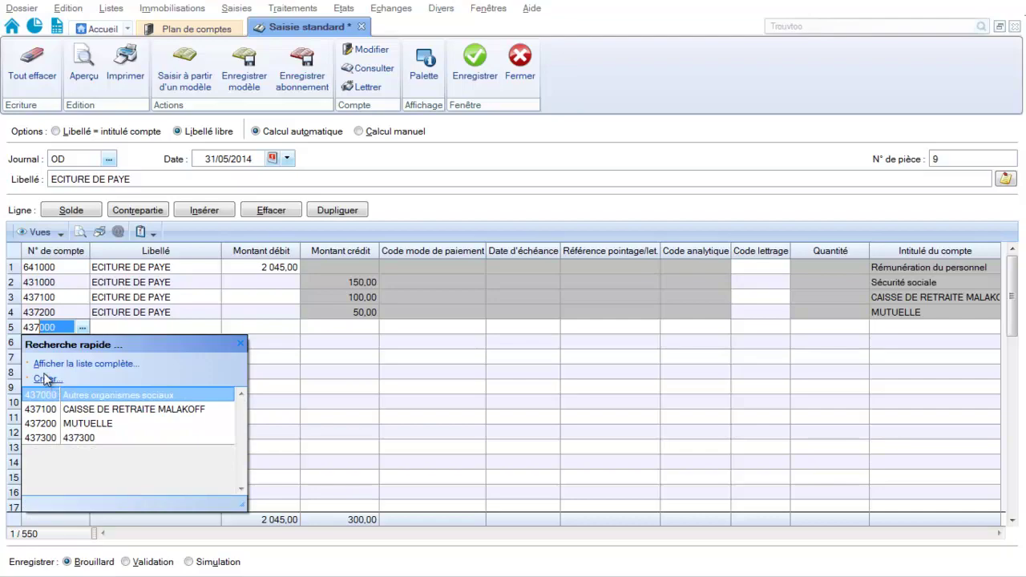
{"action": "left_click", "coordinate": [44, 379]}
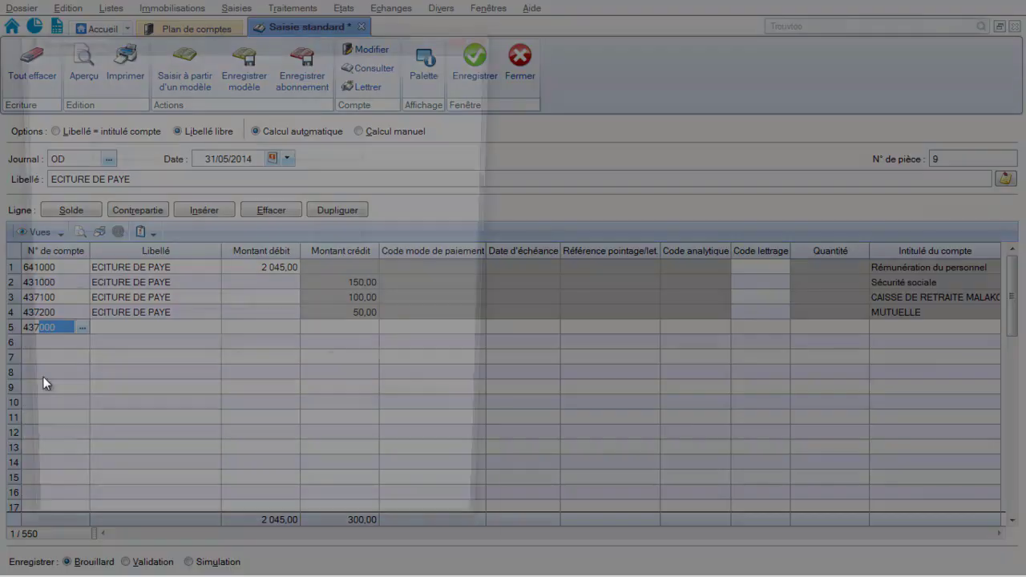
{"action": "type", "text": "4"}
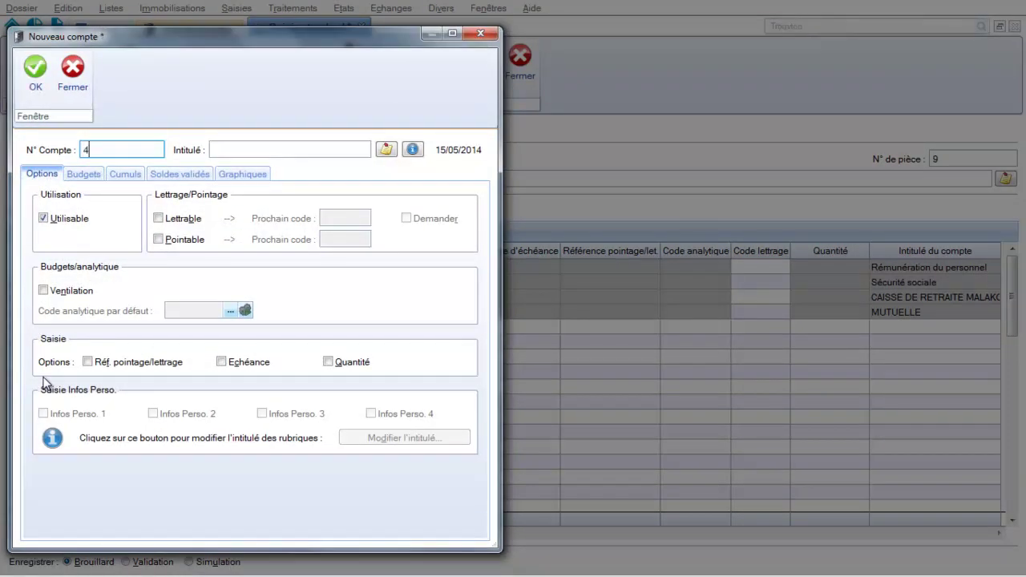
{"action": "type", "text": "37400"}
{"action": "key", "text": "Tab"}
{"action": "type", "text": "PREVOYANCE"}
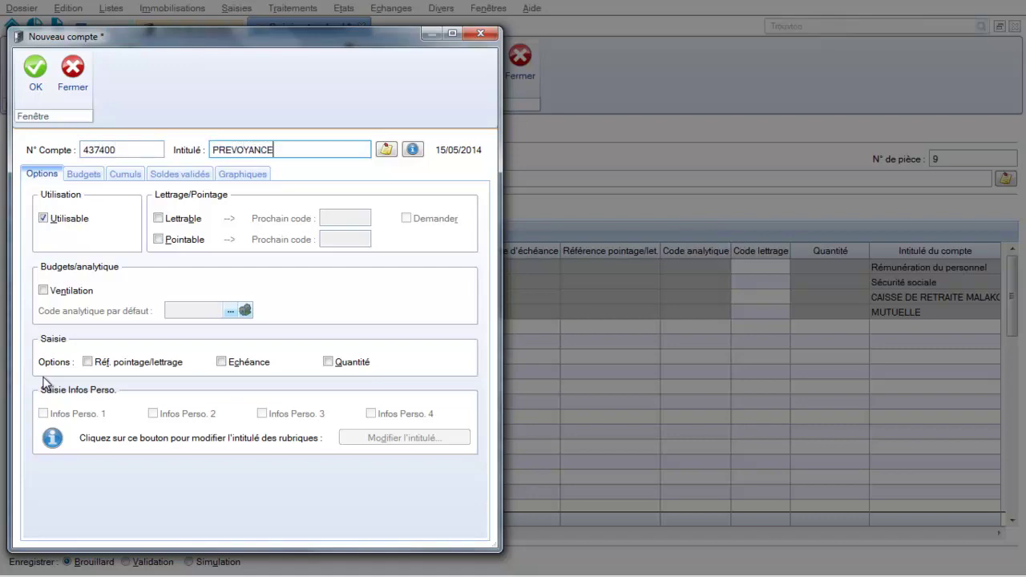
{"action": "key", "text": "Tab"}
{"action": "left_click", "coordinate": [35, 80]}
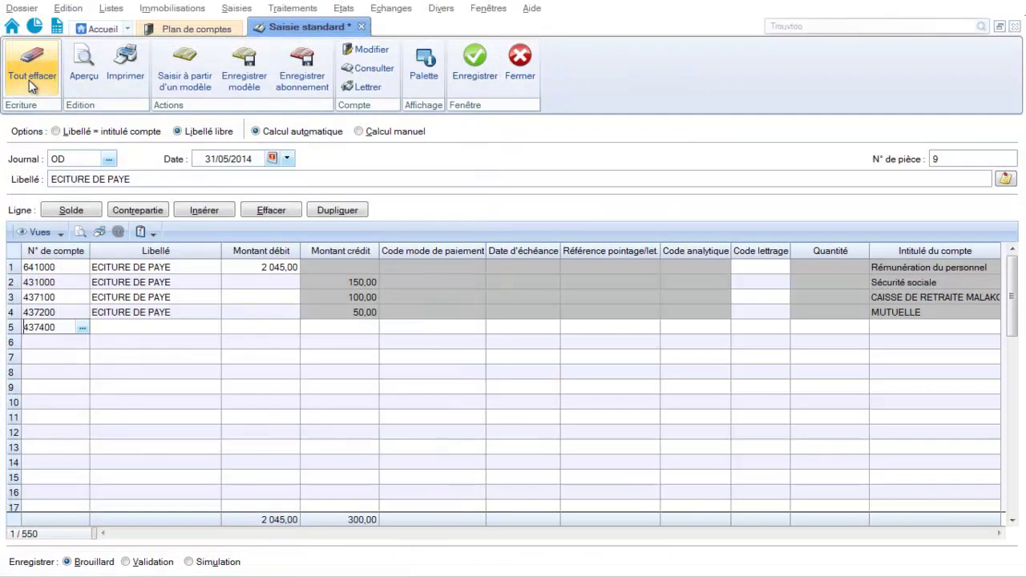
Step: Keep the ECITURE DE PAYE description on the 437400 PREVOYANCE line and credit it with 30
{"action": "key", "text": "Tab"}
{"action": "key", "text": "Tab"}
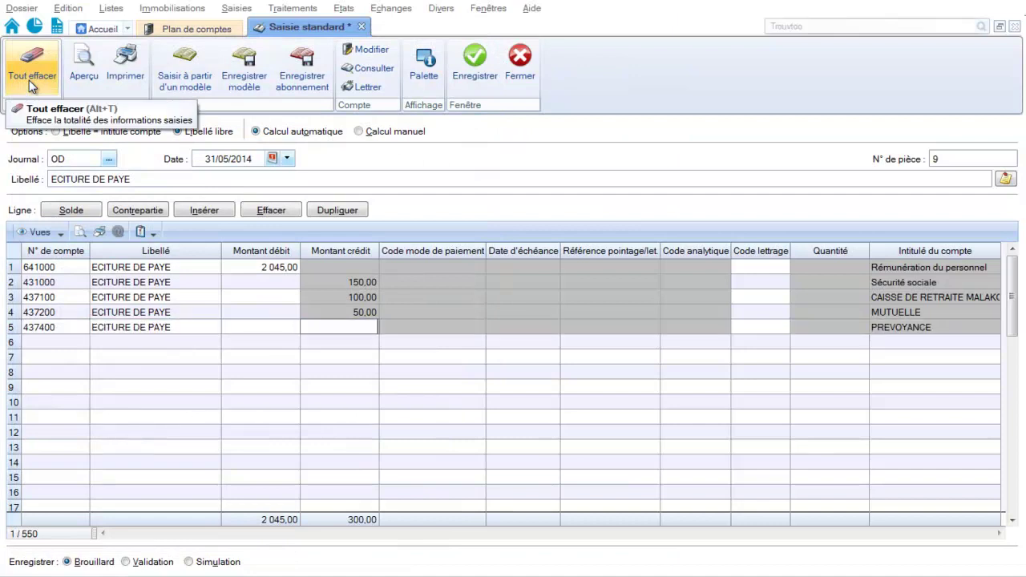
{"action": "type", "text": "30"}
{"action": "key", "text": "Return"}
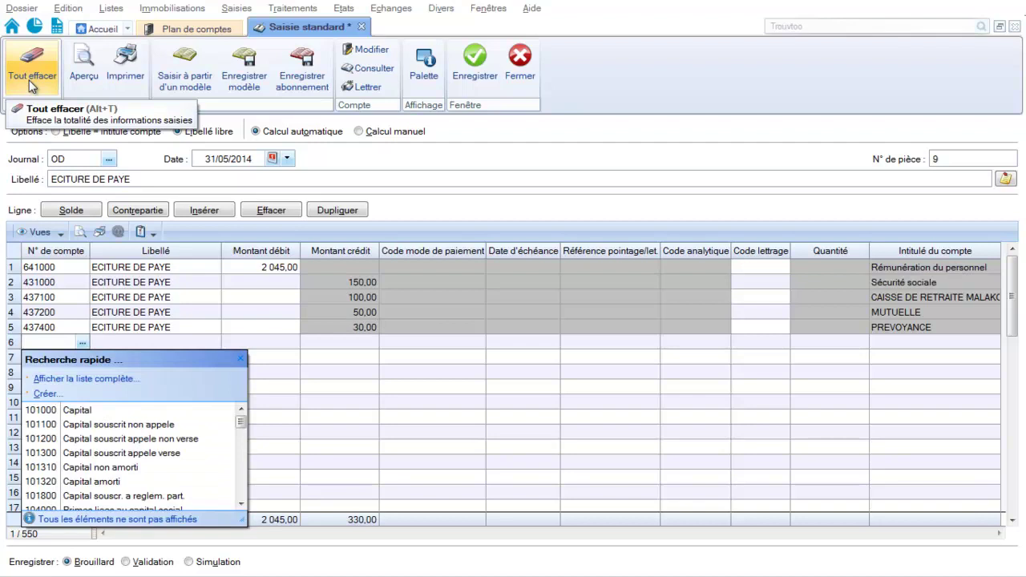
Step: Add account 421000 on line 6 with the ECITURE DE PAYE description and balance the entry on that line
{"action": "type", "text": "421000"}
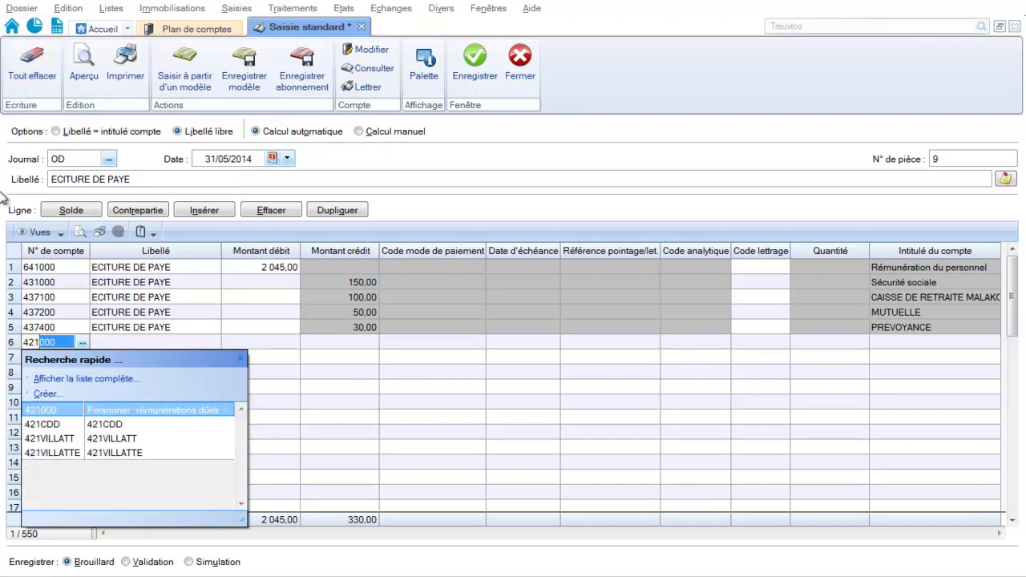
{"action": "left_click", "coordinate": [155, 418]}
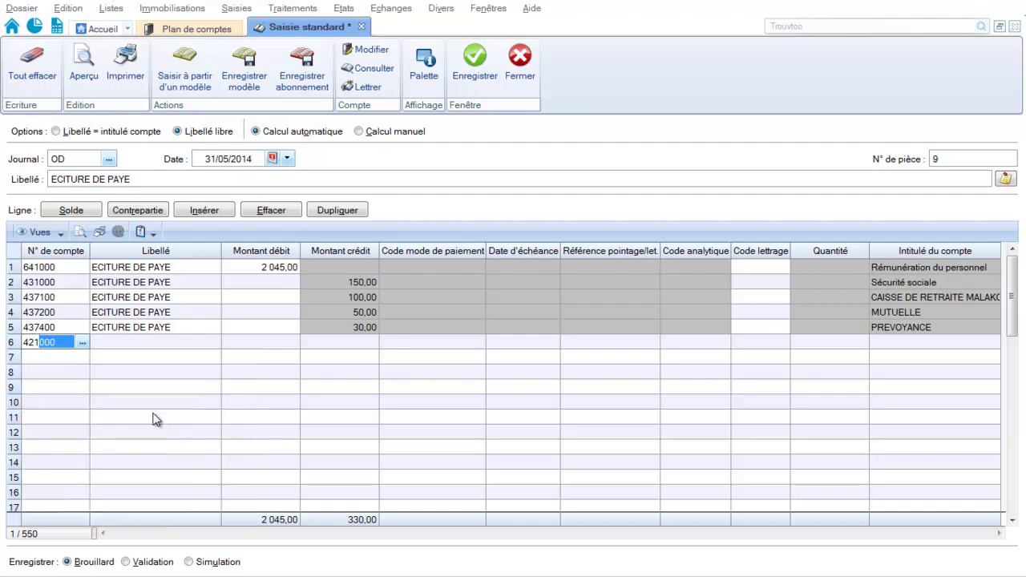
{"action": "key", "text": "Tab"}
{"action": "key", "text": "Tab"}
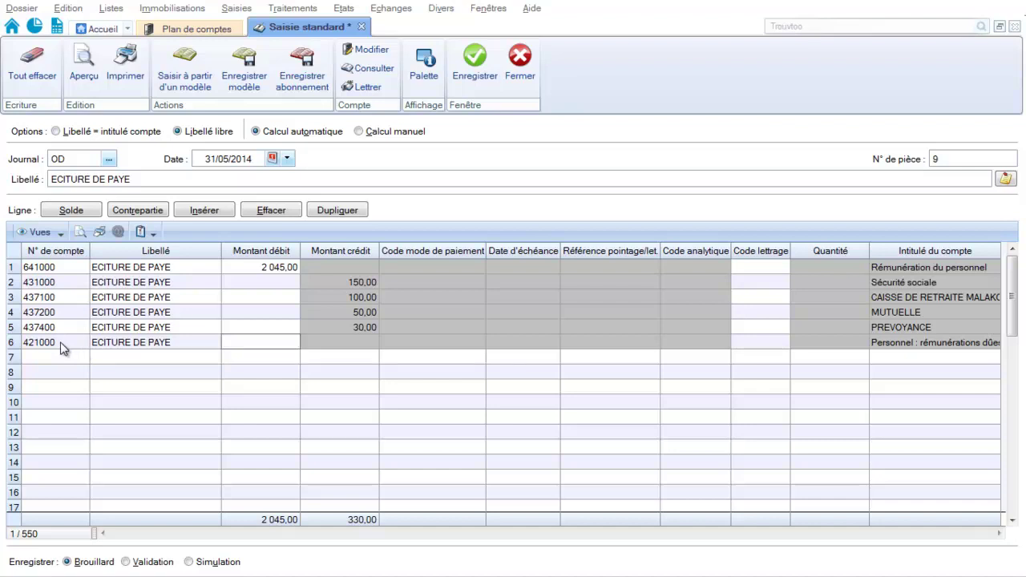
{"action": "left_click", "coordinate": [83, 215]}
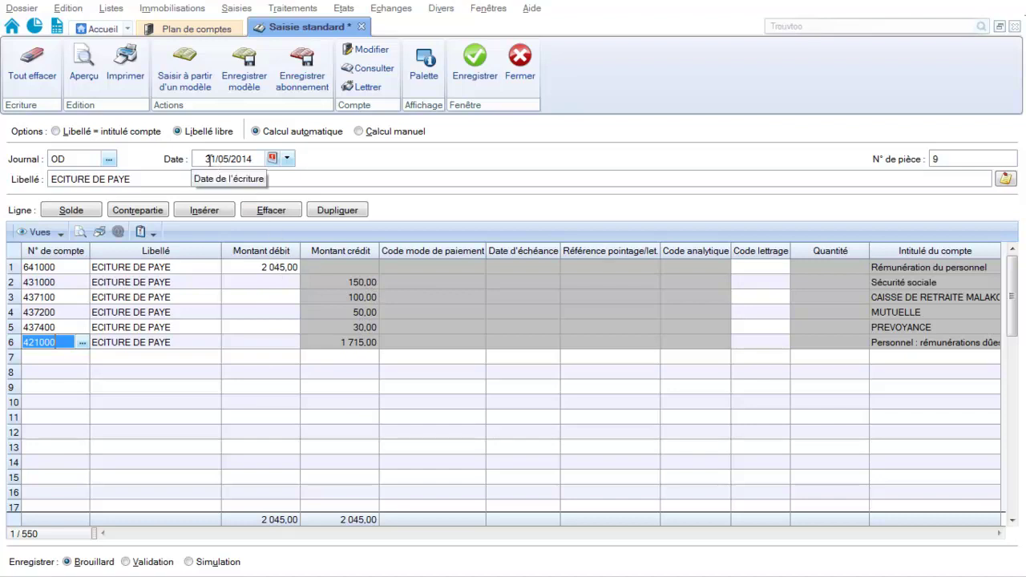
Step: Save the payroll entry, acknowledge the confirmation and close the standard entry form
{"action": "left_click", "coordinate": [476, 73]}
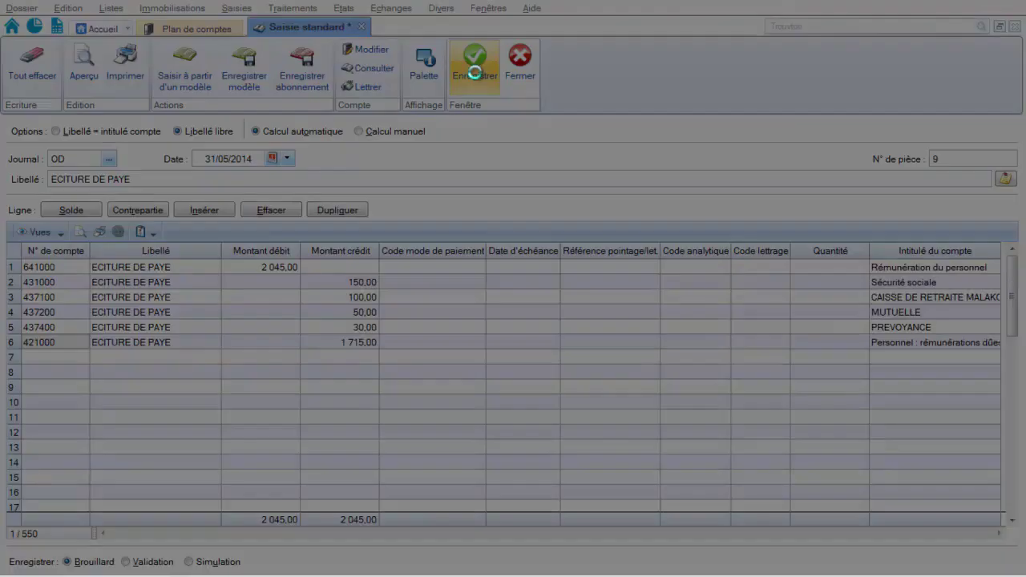
{"action": "left_click", "coordinate": [535, 280]}
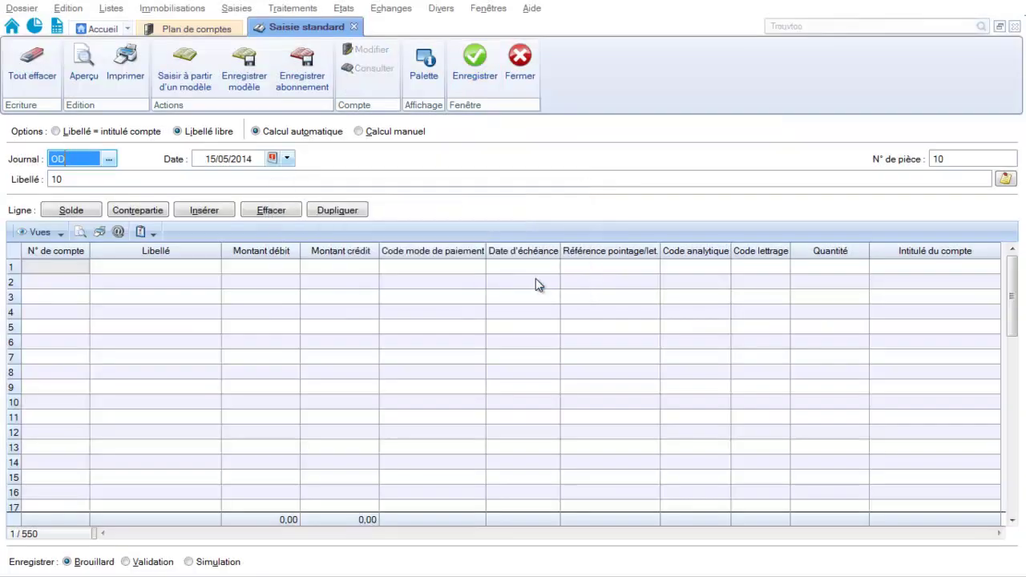
{"action": "left_click", "coordinate": [518, 75]}
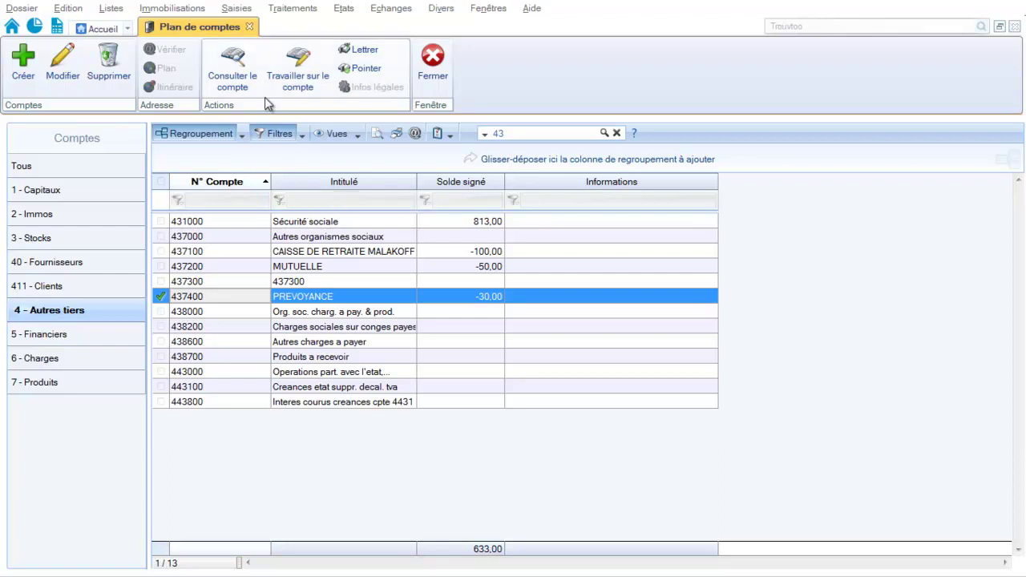
Step: Start a new standard entry in journal BQ dated 31/05/2014 with the description REGLEMENT SALAIRE
{"action": "left_click", "coordinate": [236, 8]}
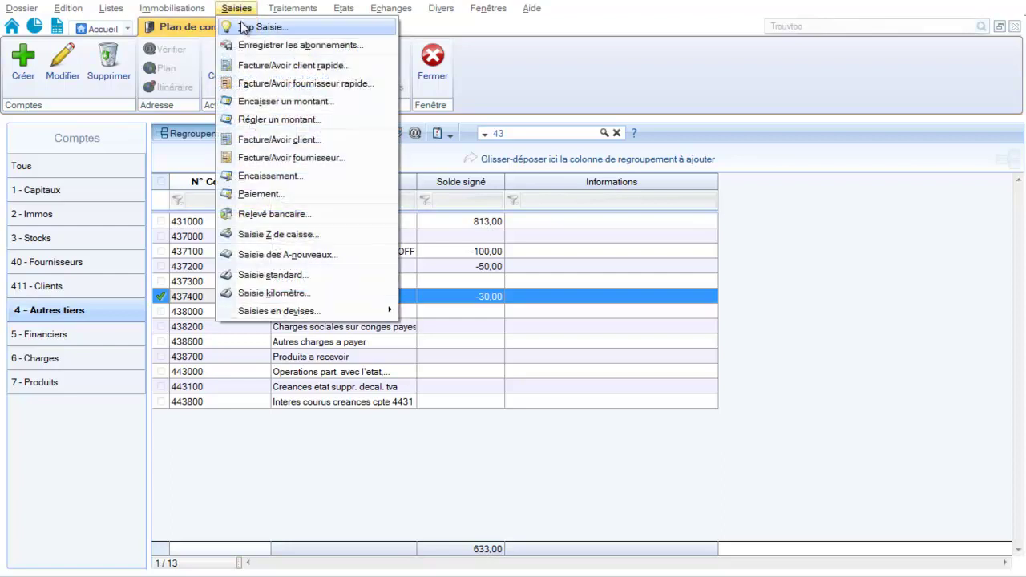
{"action": "left_click", "coordinate": [252, 278]}
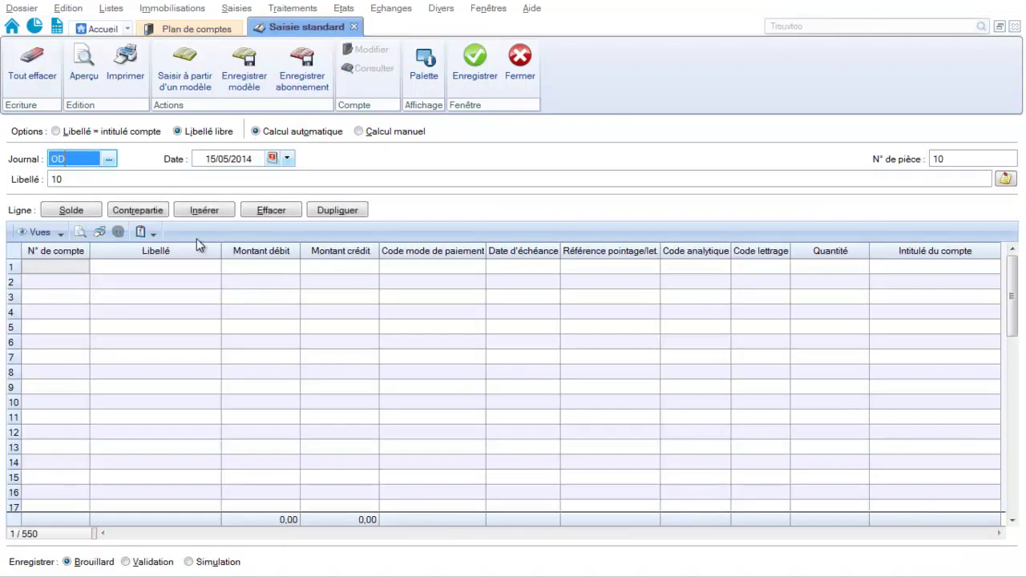
{"action": "type", "text": "BQ"}
{"action": "key", "text": "Tab"}
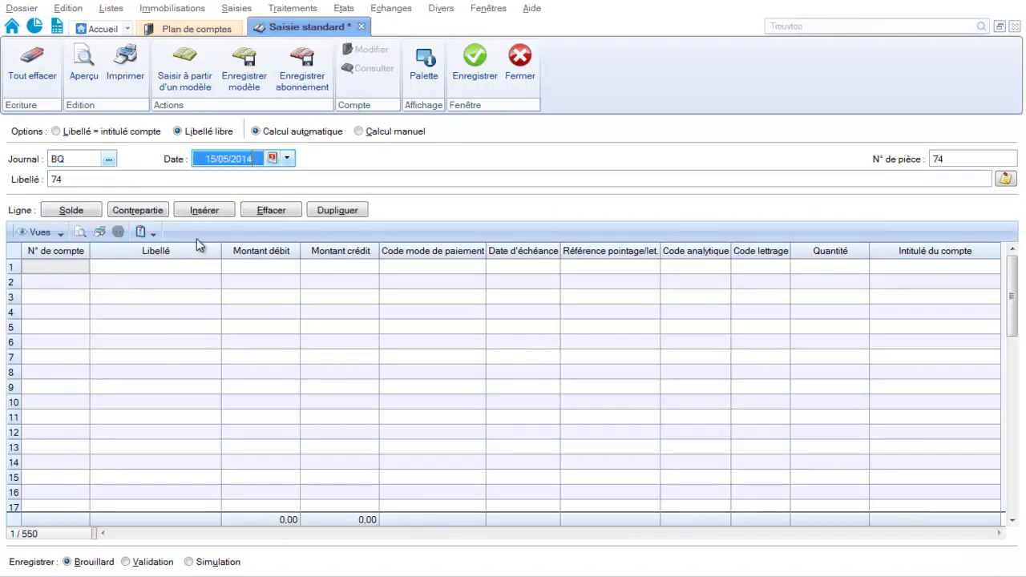
{"action": "type", "text": "31"}
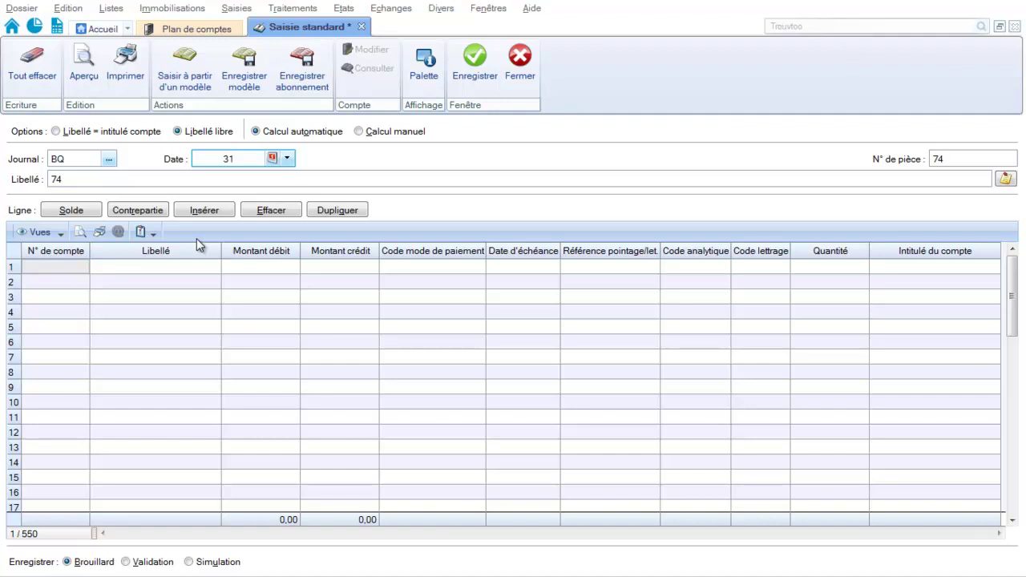
{"action": "type", "text": "/05/2014"}
{"action": "key", "text": "Tab"}
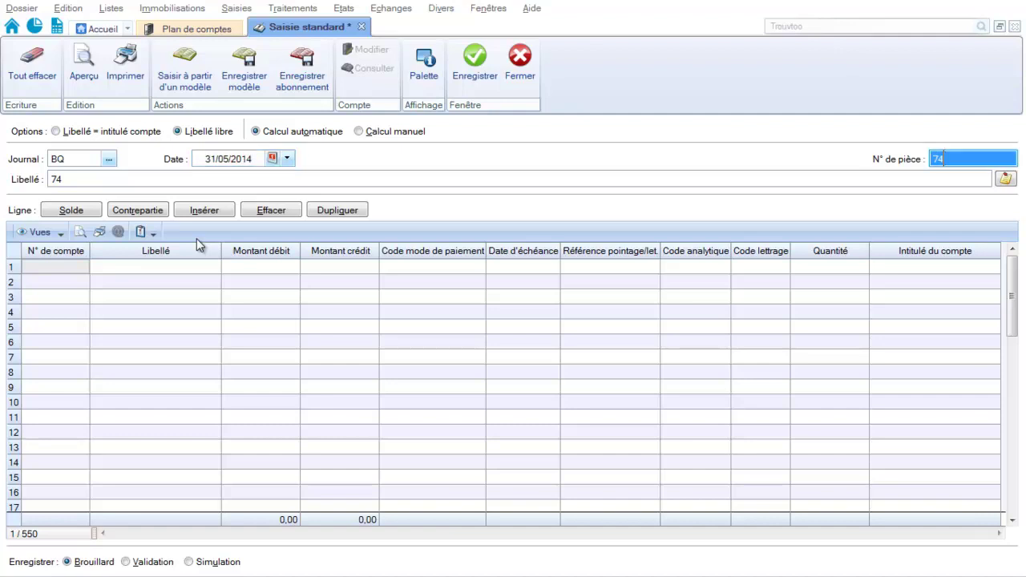
{"action": "key", "text": "Tab"}
{"action": "type", "text": "REGLE"}
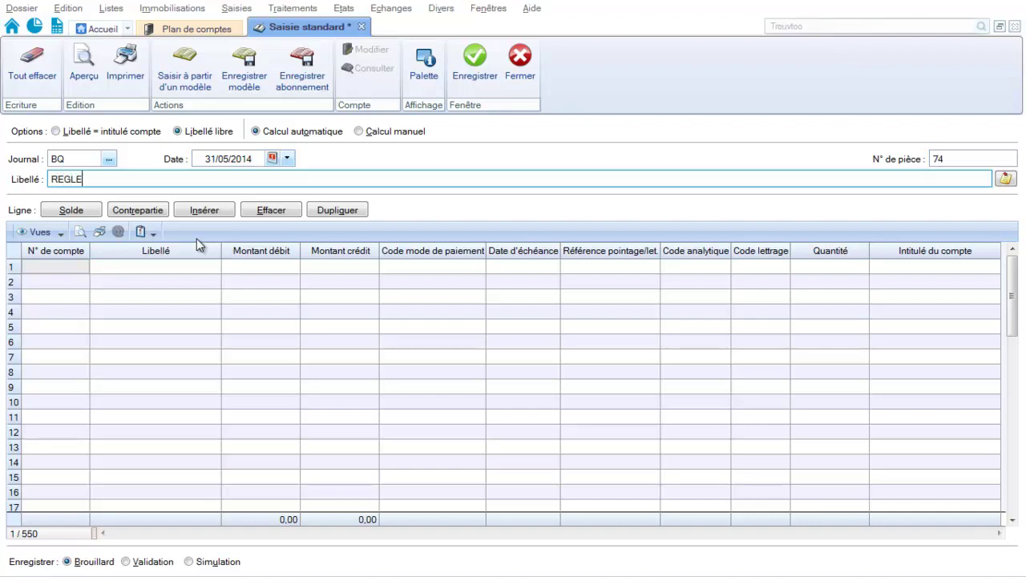
{"action": "type", "text": "MENT SALAIRE"}
{"action": "key", "text": "Tab"}
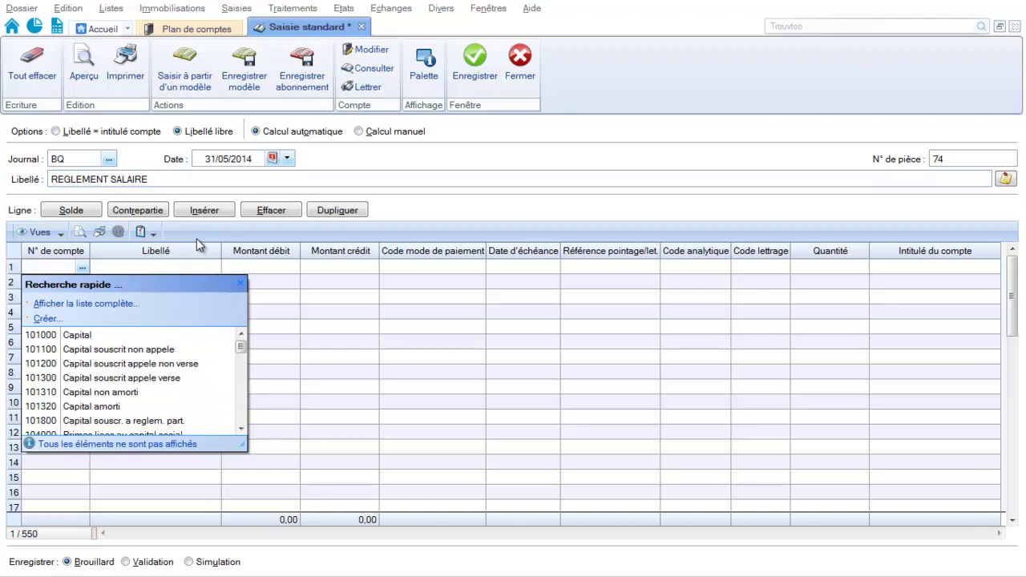
Step: Enter account 421000 on line 1 of the bank entry, keeping the REGLEMENT SALAIRE description
{"action": "type", "text": "421000"}
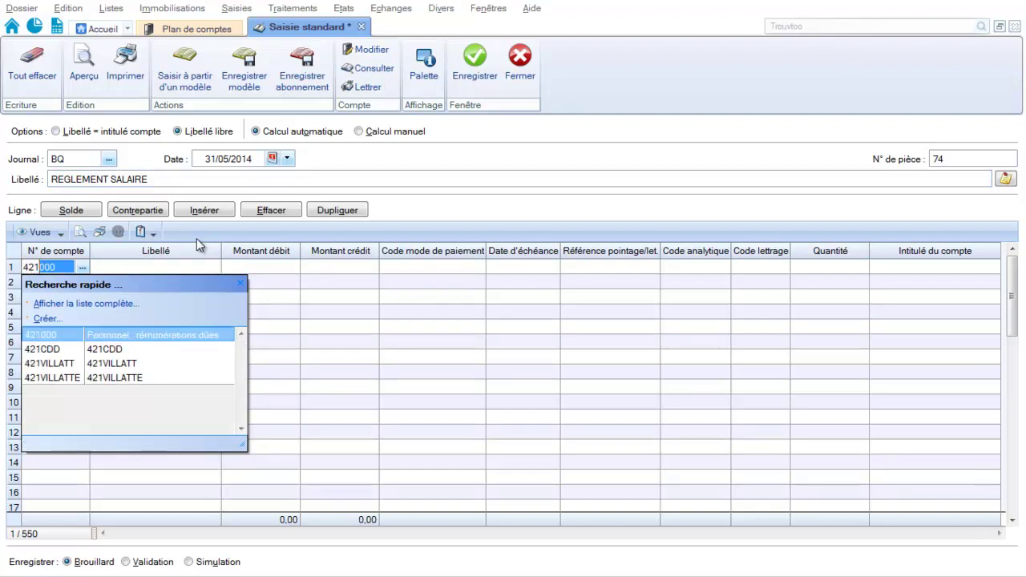
{"action": "left_click", "coordinate": [69, 336]}
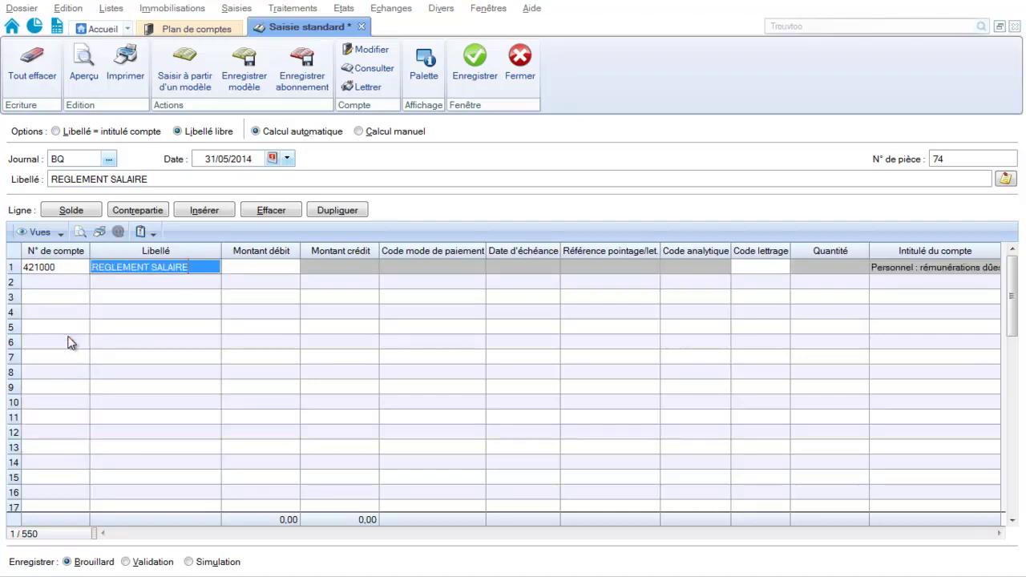
{"action": "key", "text": "Tab"}
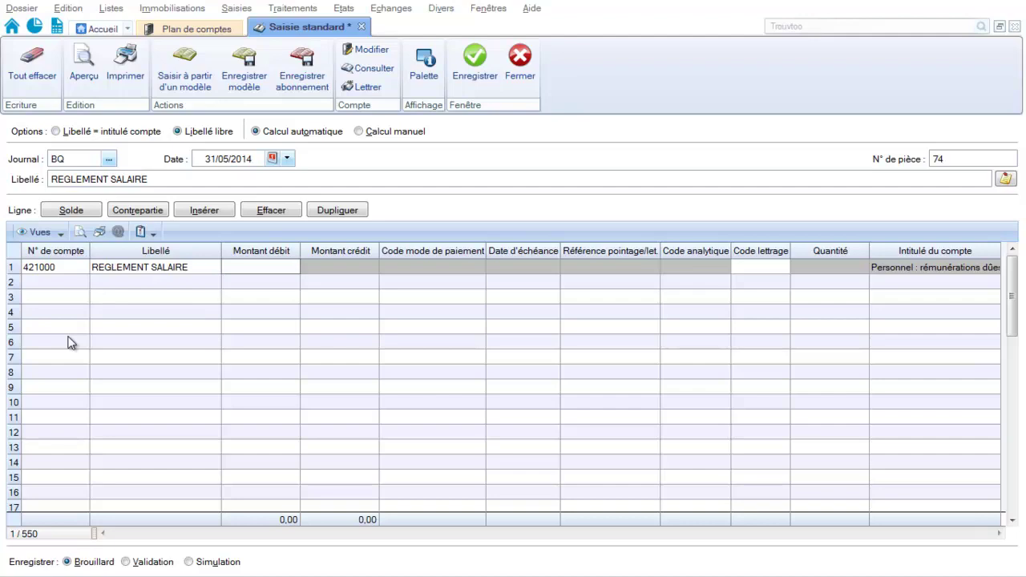
{"action": "left_click", "coordinate": [84, 267]}
{"action": "left_click", "coordinate": [82, 271]}
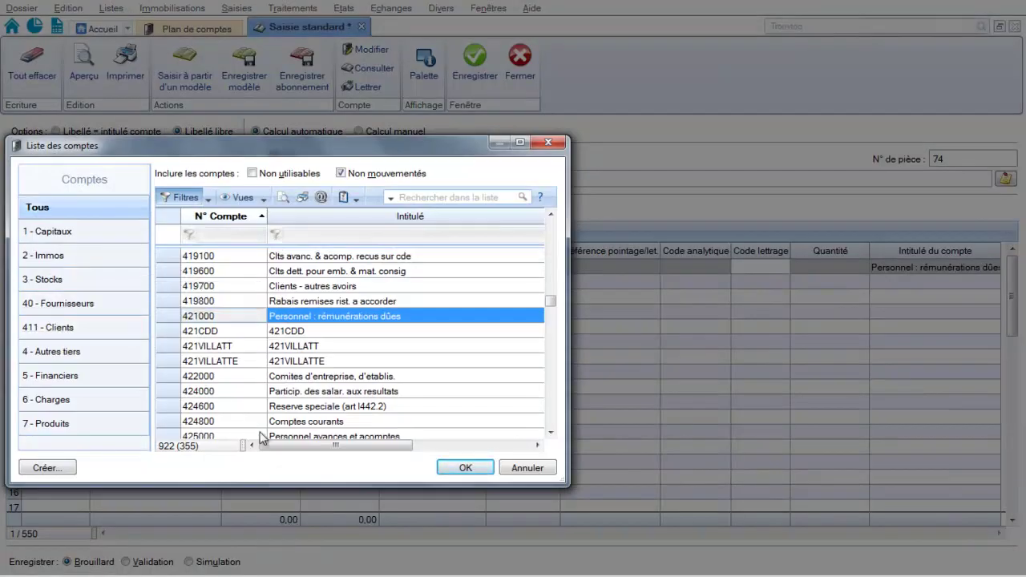
{"action": "left_click", "coordinate": [550, 471]}
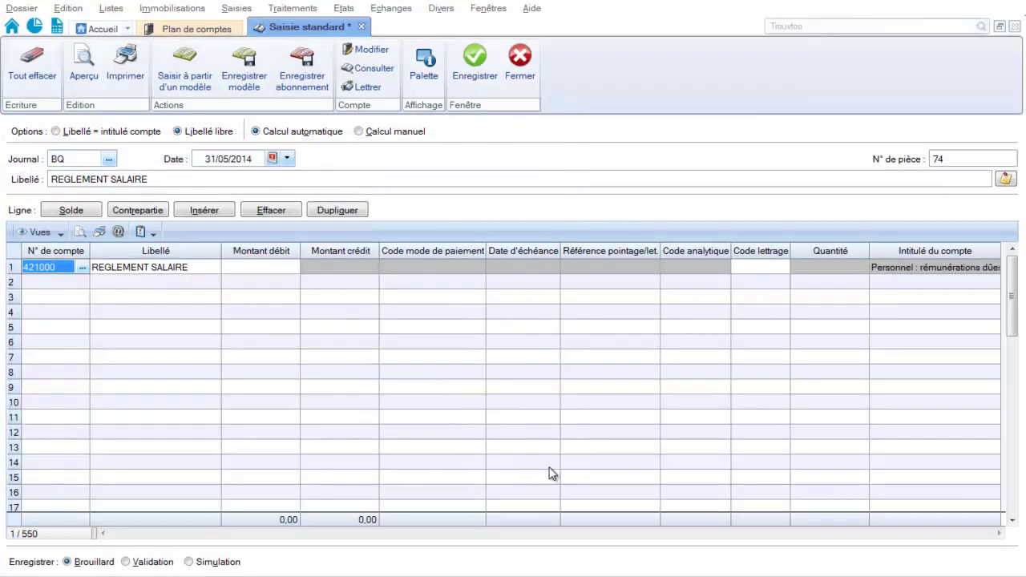
Step: Debit the 421000 line of the salary payment with 1745
{"action": "key", "text": "Tab"}
{"action": "key", "text": "Tab"}
{"action": "type", "text": "1 7"}
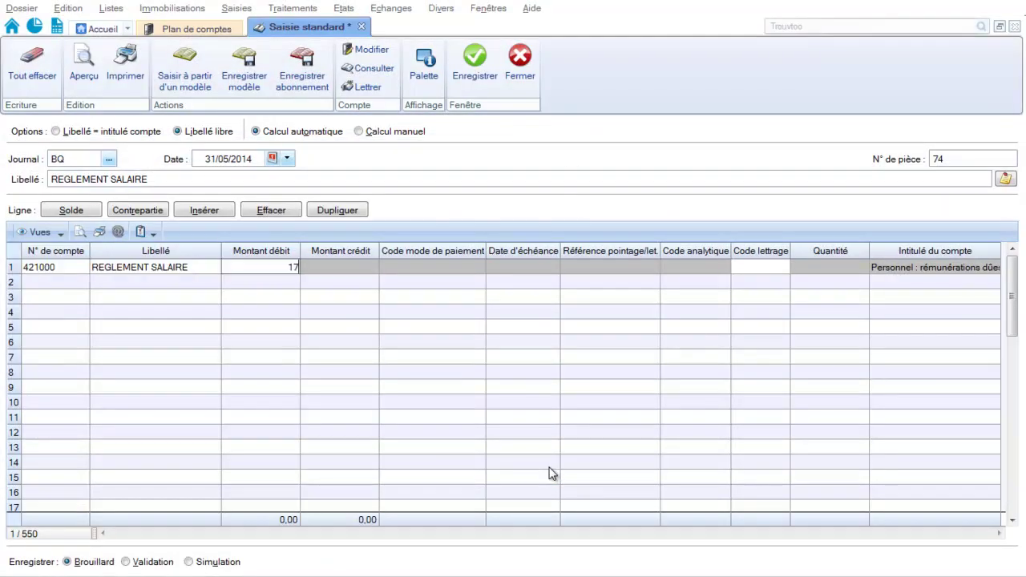
{"action": "type", "text": "45"}
{"action": "key", "text": "Return"}
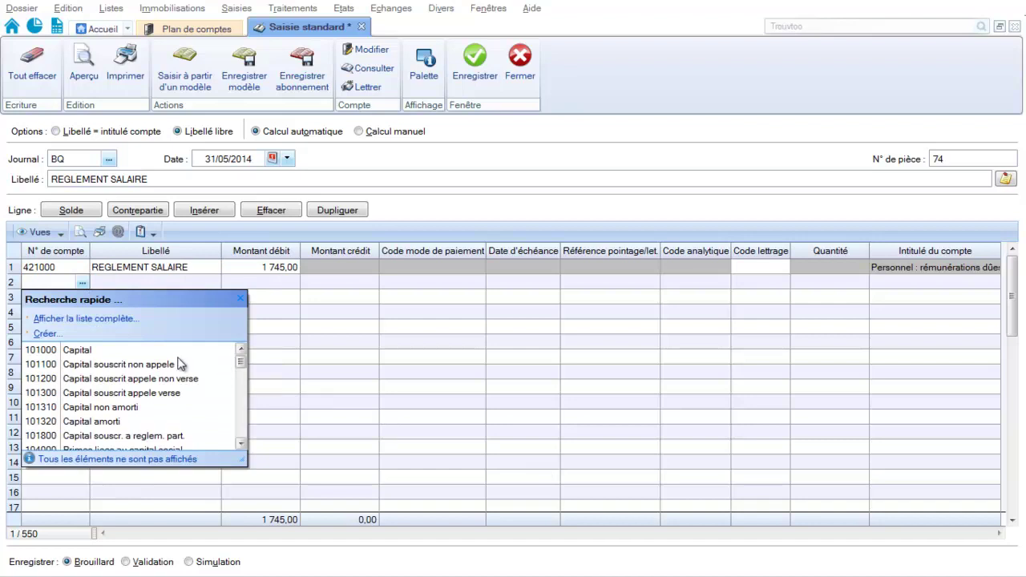
Step: Balance the salary payment with account 512000 Banque on line 2 and save the entry
{"action": "type", "text": "512000"}
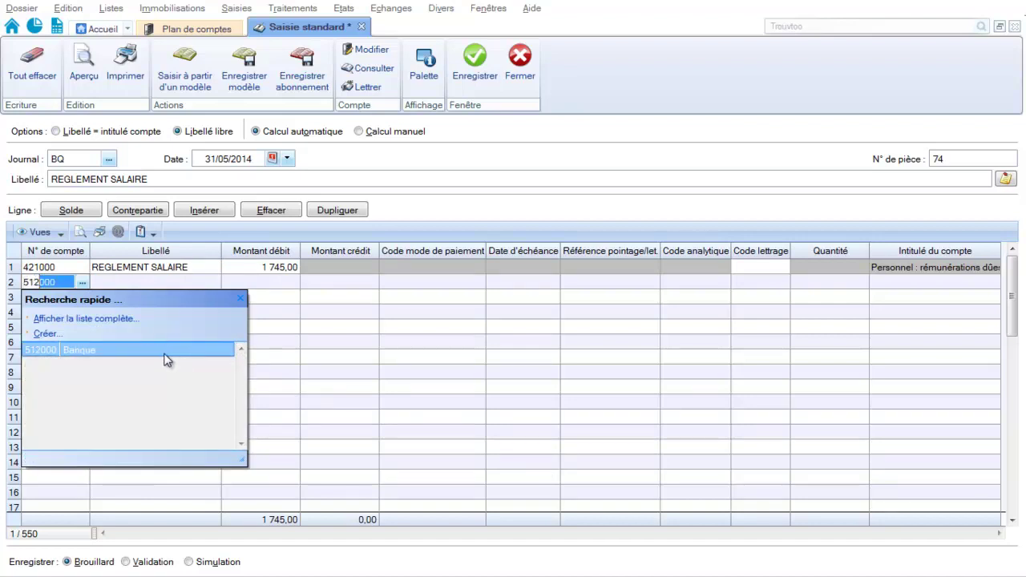
{"action": "left_click", "coordinate": [166, 351]}
{"action": "key", "text": "Tab"}
{"action": "key", "text": "Tab"}
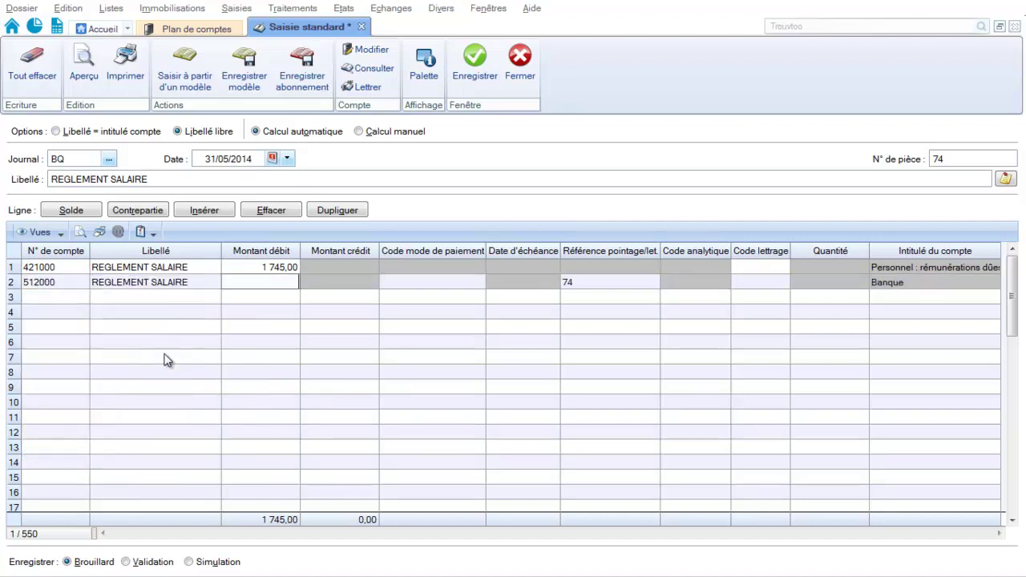
{"action": "left_click", "coordinate": [67, 210]}
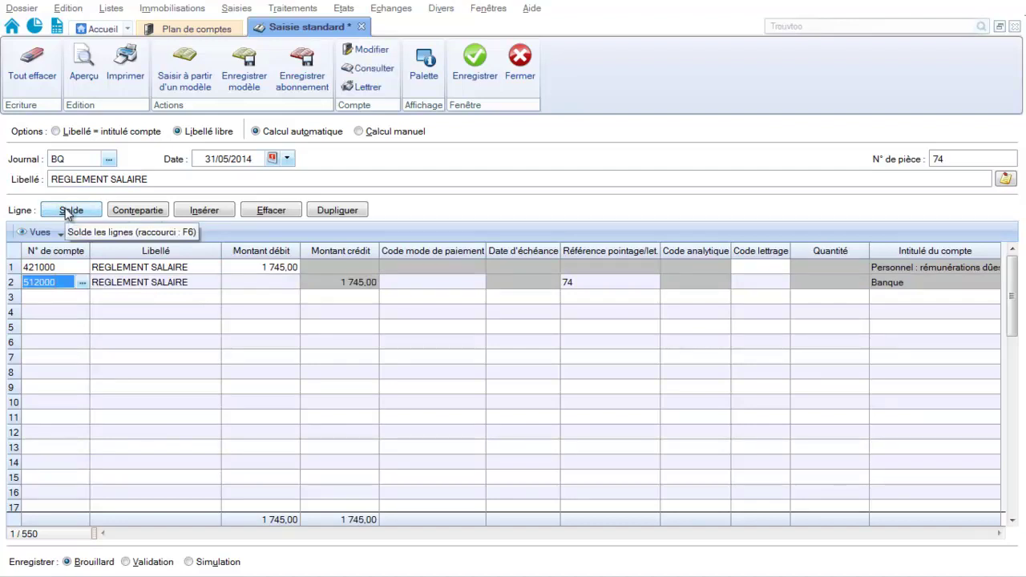
{"action": "left_click", "coordinate": [478, 76]}
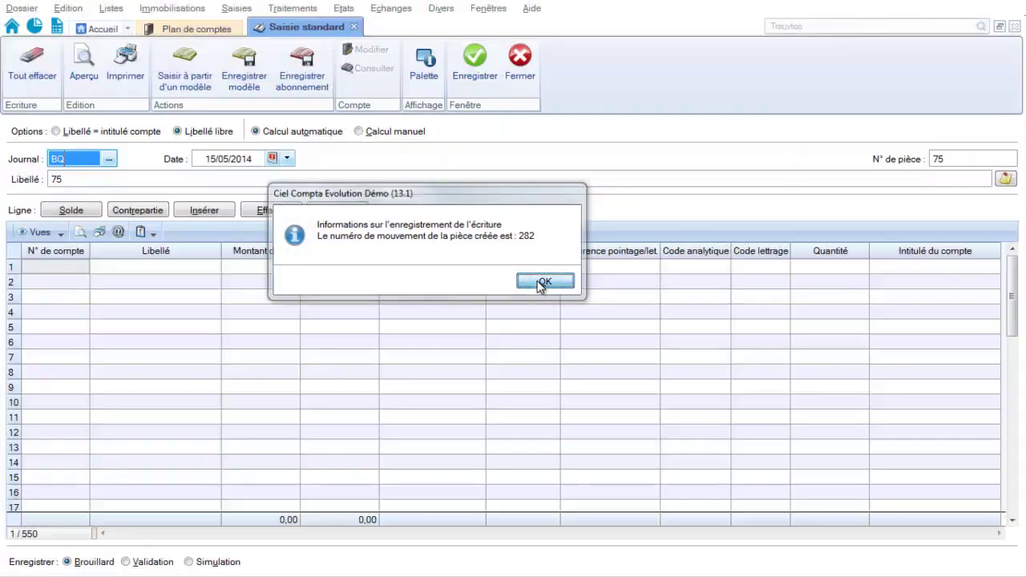
{"action": "left_click", "coordinate": [542, 283]}
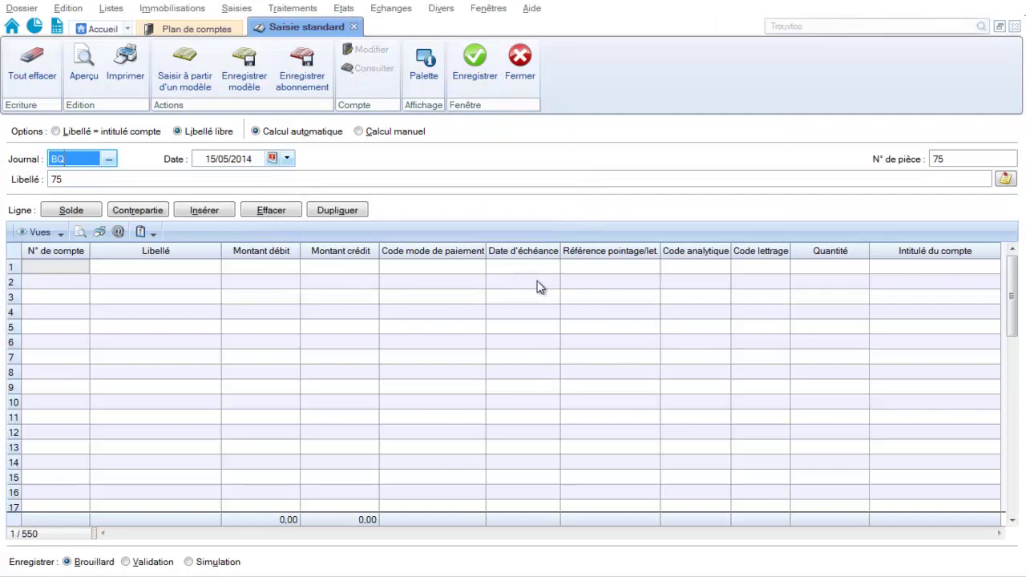
Step: Set the date of the new BQ journal entry to 31/05/2014
{"action": "left_click", "coordinate": [255, 159]}
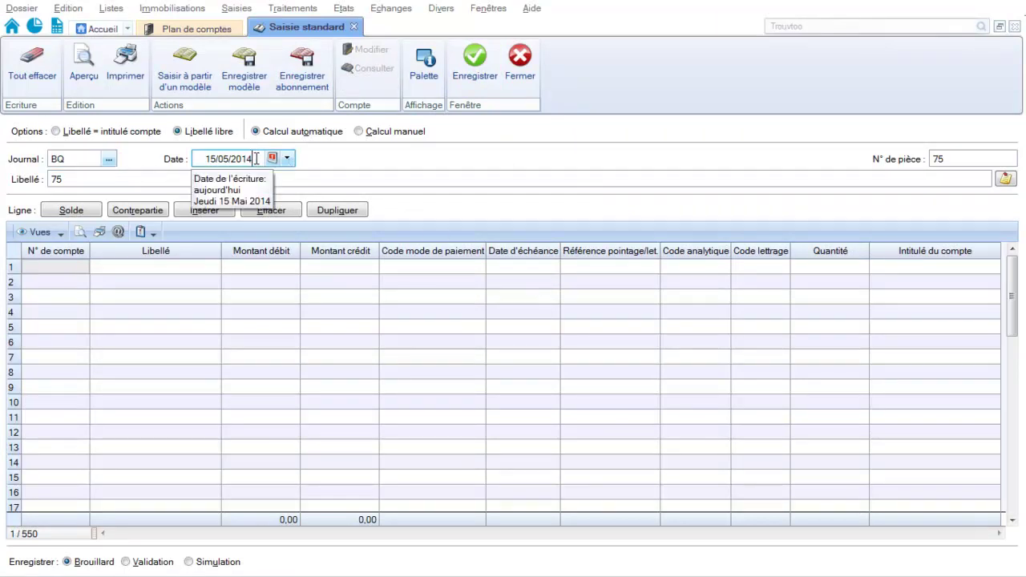
{"action": "key", "text": "BackSpace"}
{"action": "key", "text": "BackSpace"}
{"action": "key", "text": "BackSpace"}
{"action": "key", "text": "BackSpace"}
{"action": "key", "text": "BackSpace"}
{"action": "key", "text": "BackSpace"}
{"action": "key", "text": "BackSpace"}
{"action": "key", "text": "BackSpace"}
{"action": "key", "text": "BackSpace"}
{"action": "key", "text": "BackSpace"}
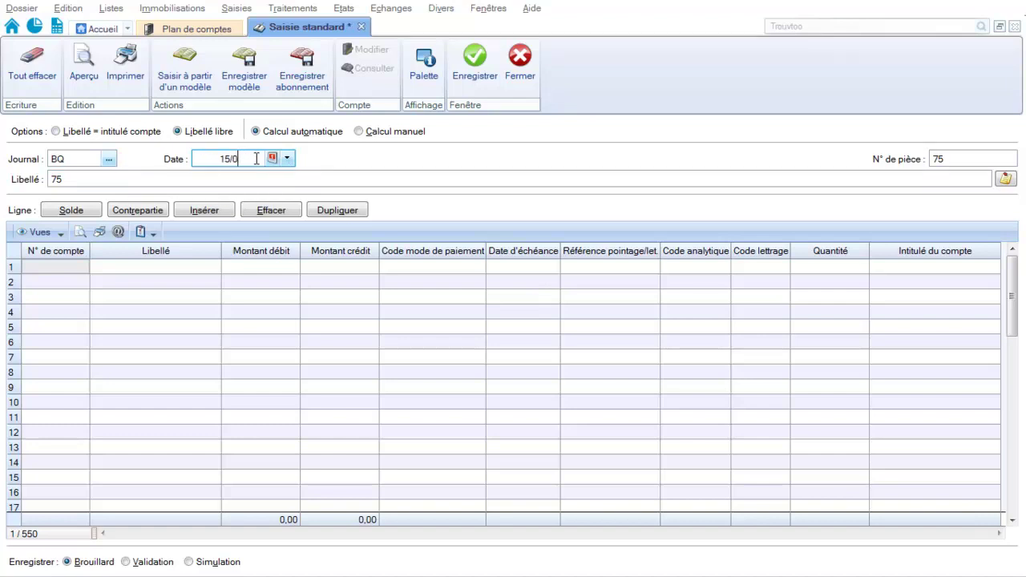
{"action": "type", "text": "31/05/"}
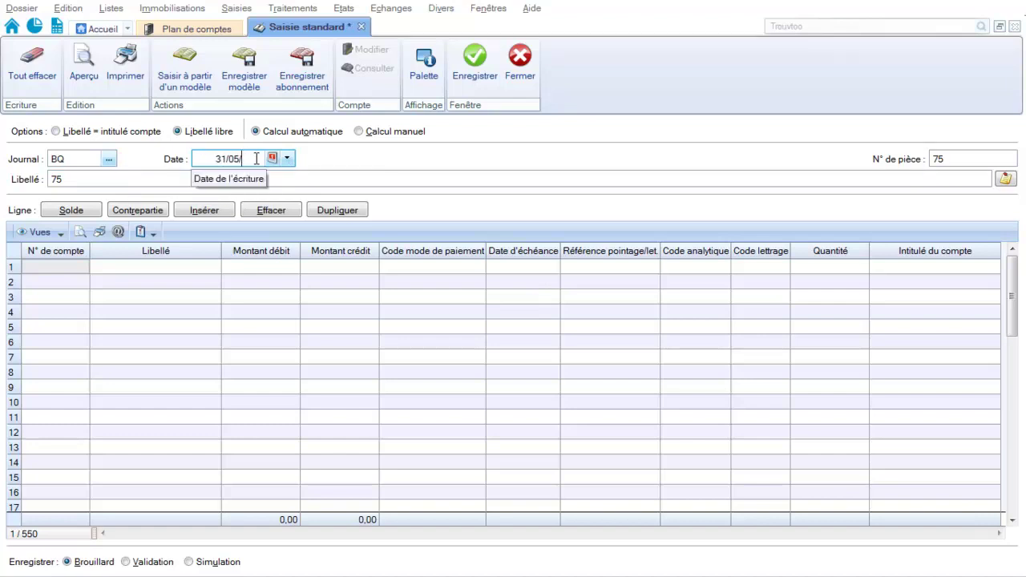
{"action": "type", "text": "2014"}
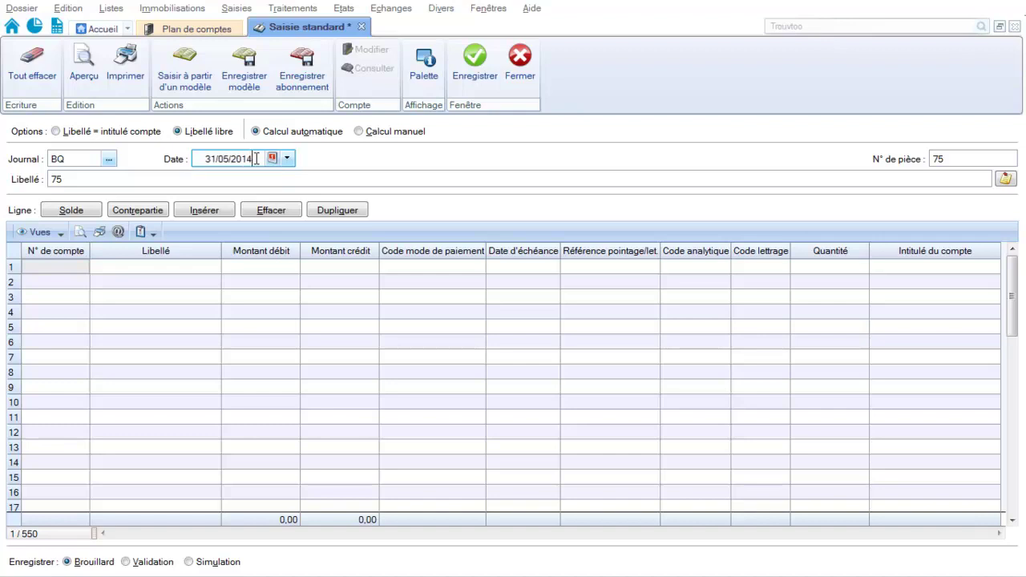
{"action": "key", "text": "Tab"}
Step: Keep the proposed document number and describe the new entry as CHARGE PATRONALE
{"action": "key", "text": "Tab"}
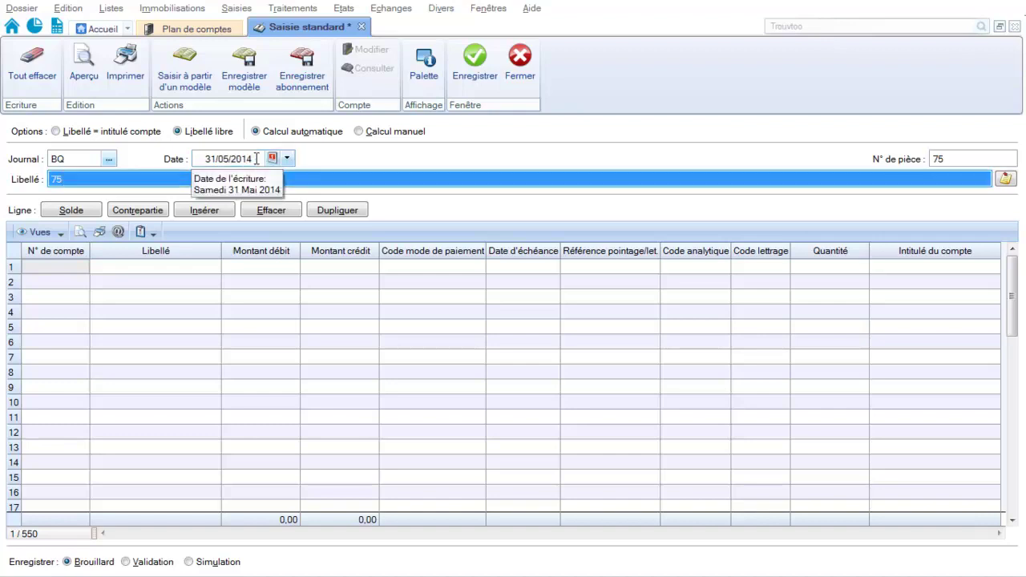
{"action": "type", "text": "CHARGE PA"}
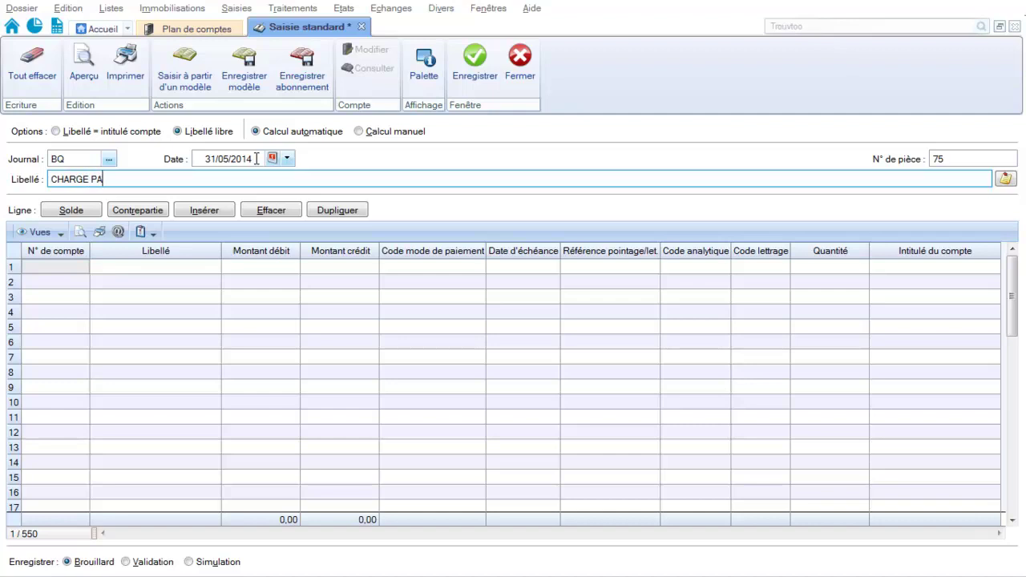
{"action": "type", "text": "TRONAL"}
{"action": "type", "text": "E"}
{"action": "key", "text": "Tab"}
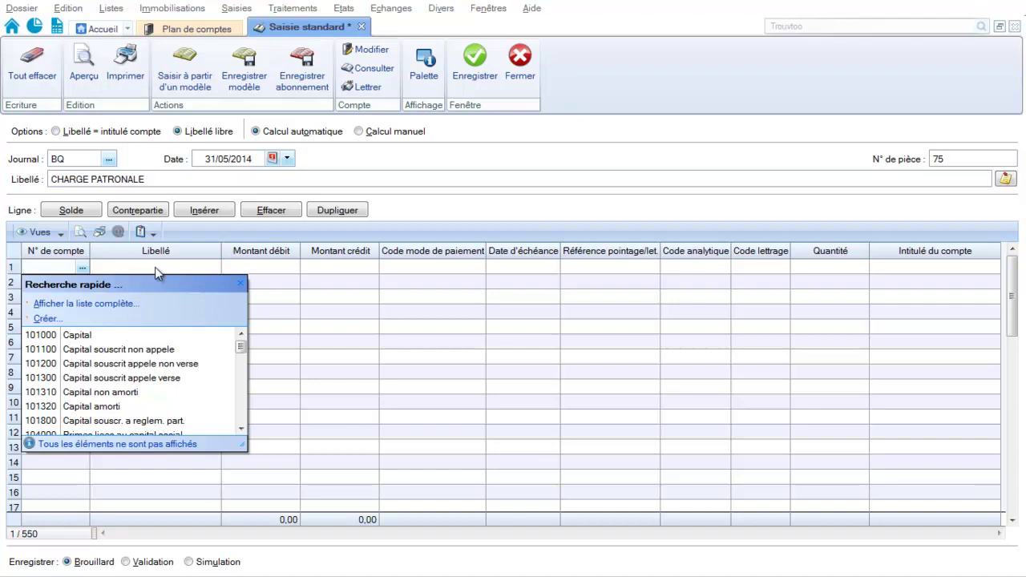
Step: Enter account 645100 Cotisations urssaf on line 1 with the label CHARGE PATRONALE
{"action": "type", "text": "645000"}
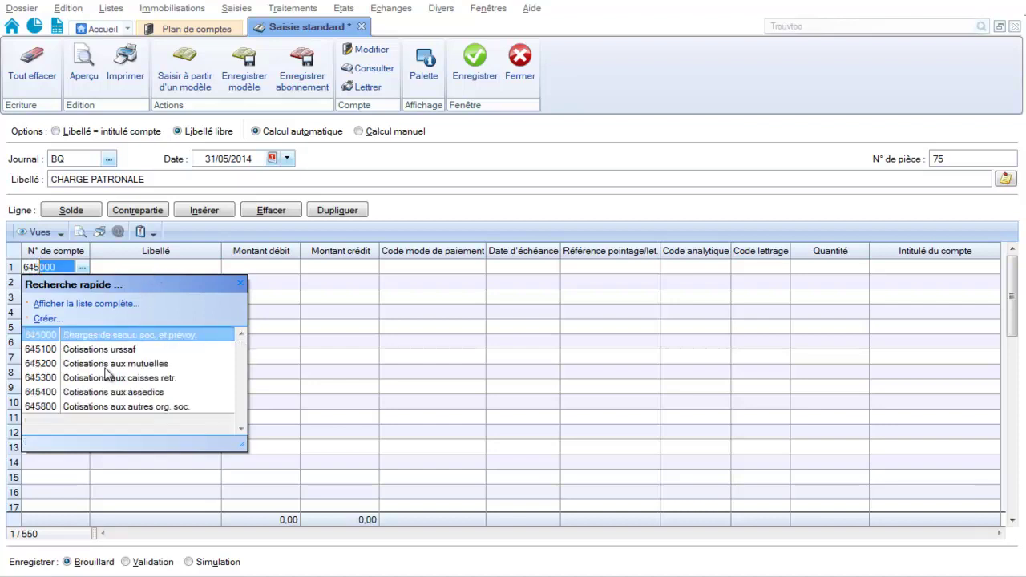
{"action": "left_click", "coordinate": [109, 350]}
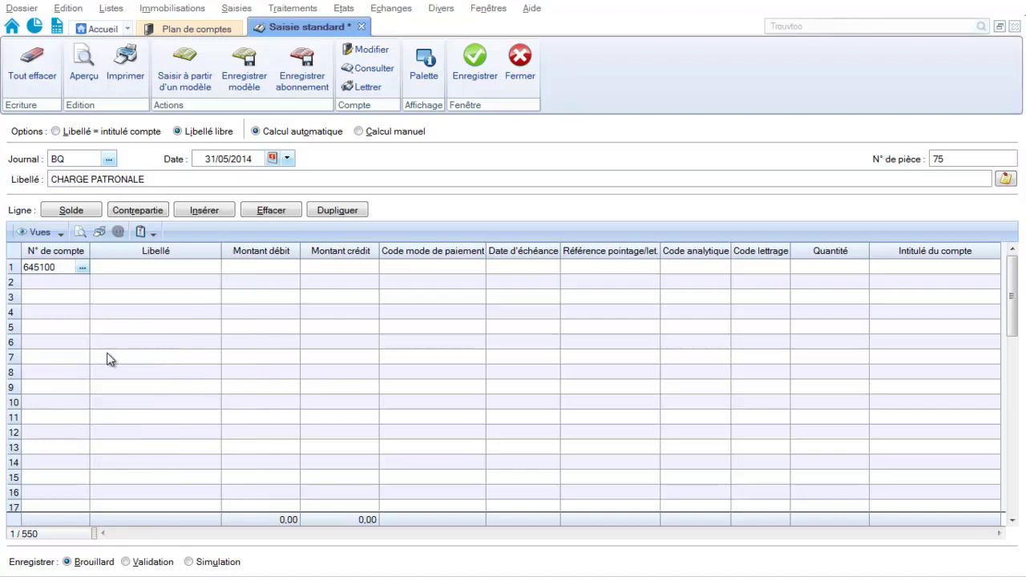
{"action": "key", "text": "Tab"}
{"action": "key", "text": "Tab"}
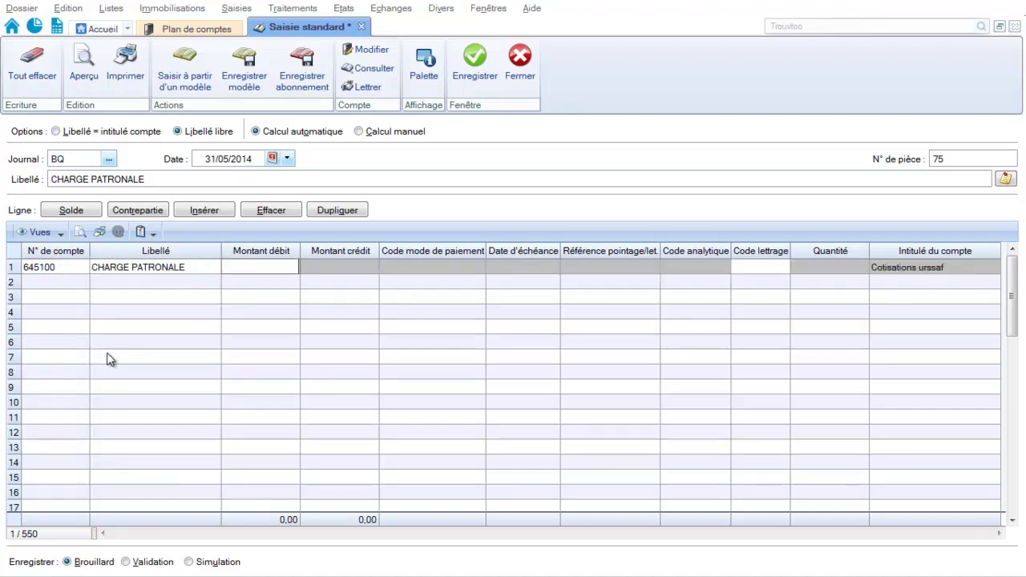
Step: Switch to Ciel Paye, review the employer contributions in the payslip's Mt. PAT. column, and return to the Ciel Compta entry
{"action": "key", "text": "alt+Tab"}
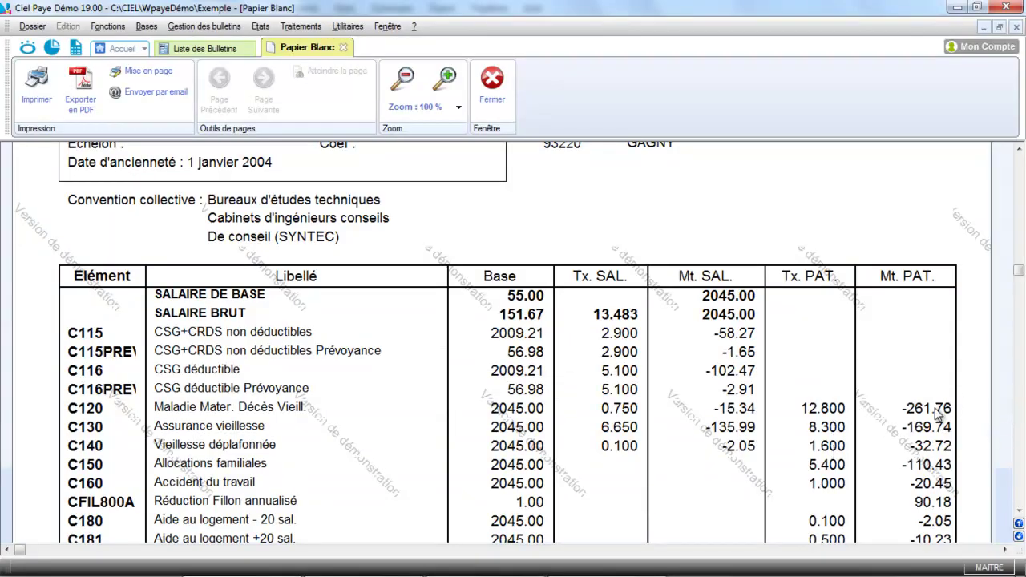
{"action": "left_click", "coordinate": [1019, 510]}
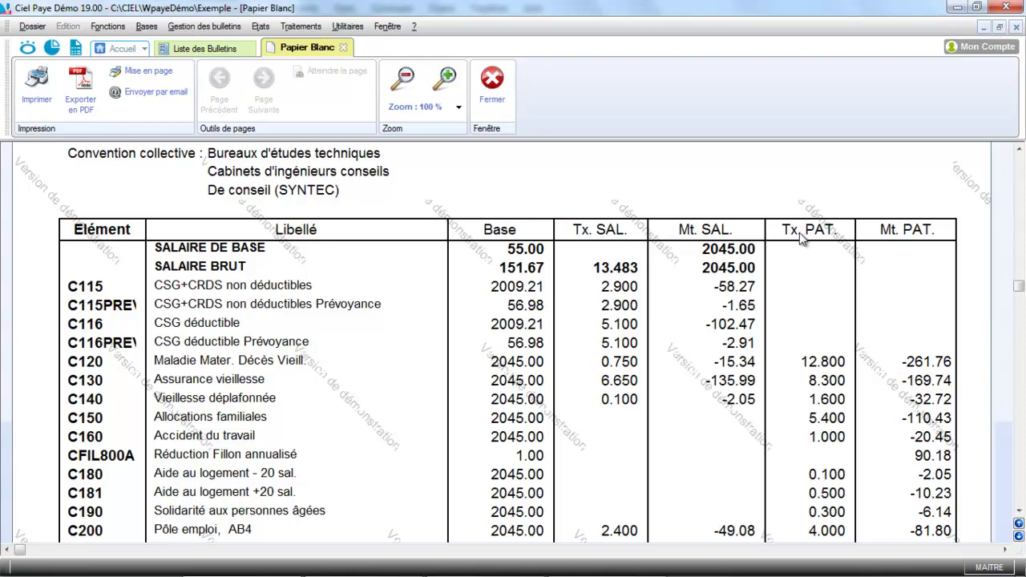
{"action": "left_click", "coordinate": [1019, 510]}
{"action": "left_click", "coordinate": [1019, 509]}
{"action": "left_click", "coordinate": [1019, 510]}
{"action": "left_click", "coordinate": [1019, 510]}
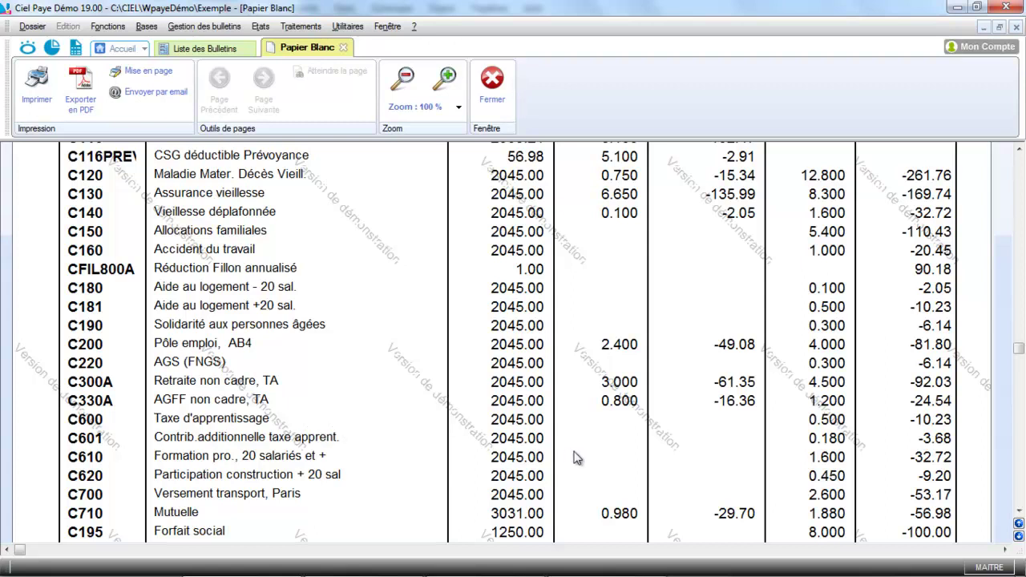
{"action": "key", "text": "alt+Tab"}
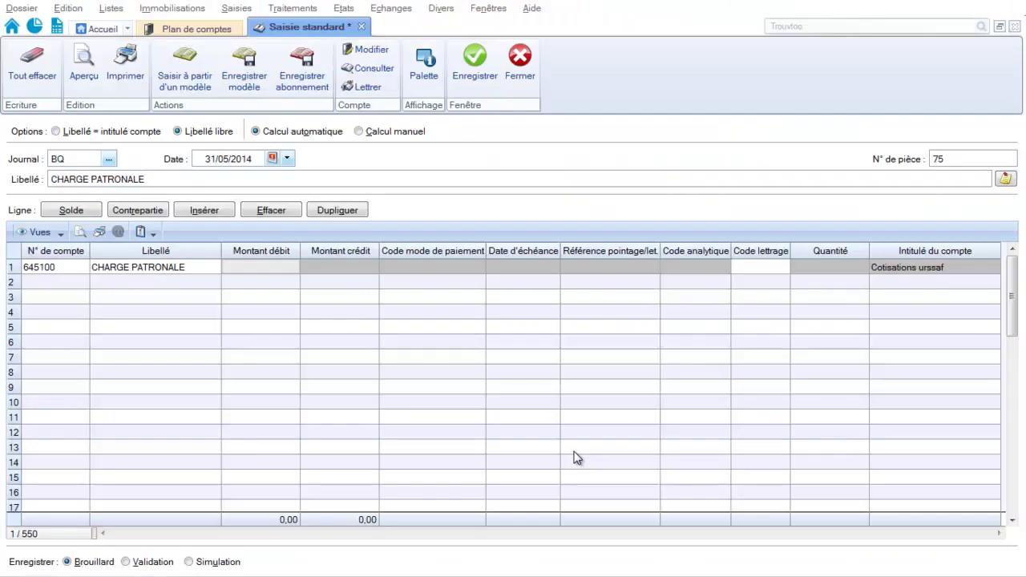
Step: Debit the 645100 line of the employer's contributions entry with 300
{"action": "left_click", "coordinate": [265, 265]}
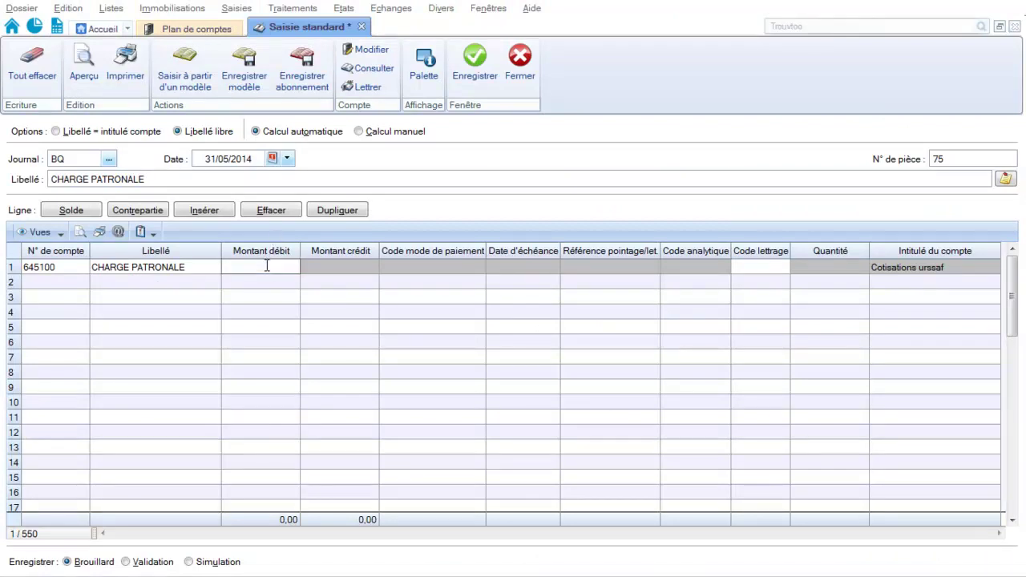
{"action": "type", "text": "300"}
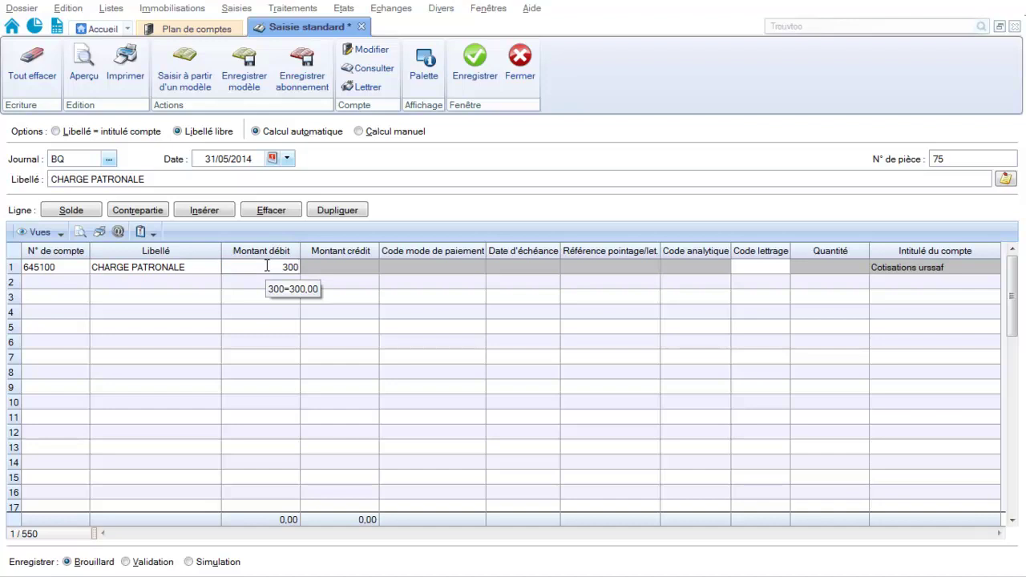
{"action": "key", "text": "Return"}
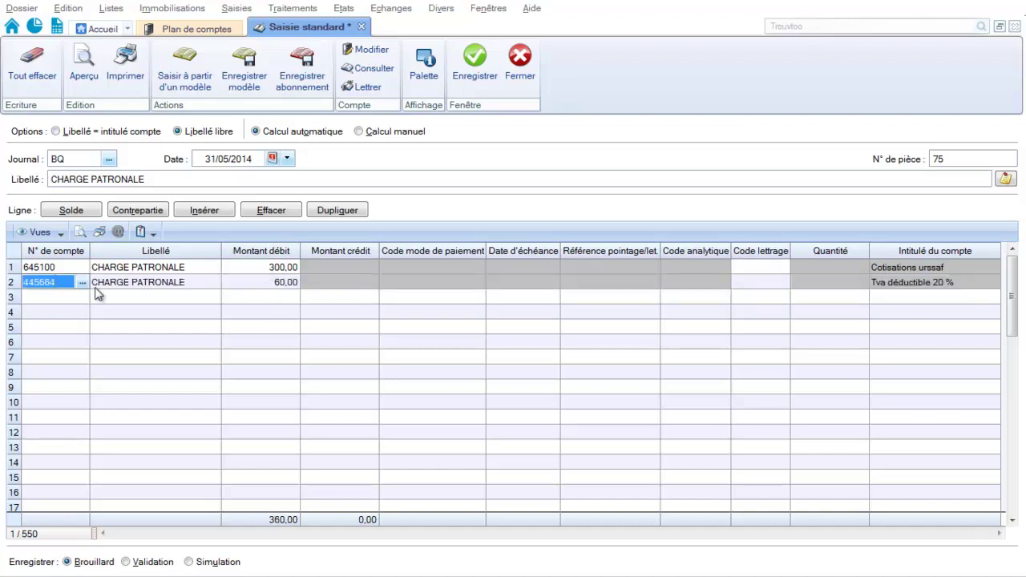
Step: Replace the automatic VAT account on line 2 with 645300 Cotisations aux caisses retr. and debit it with 200
{"action": "type", "text": "645000"}
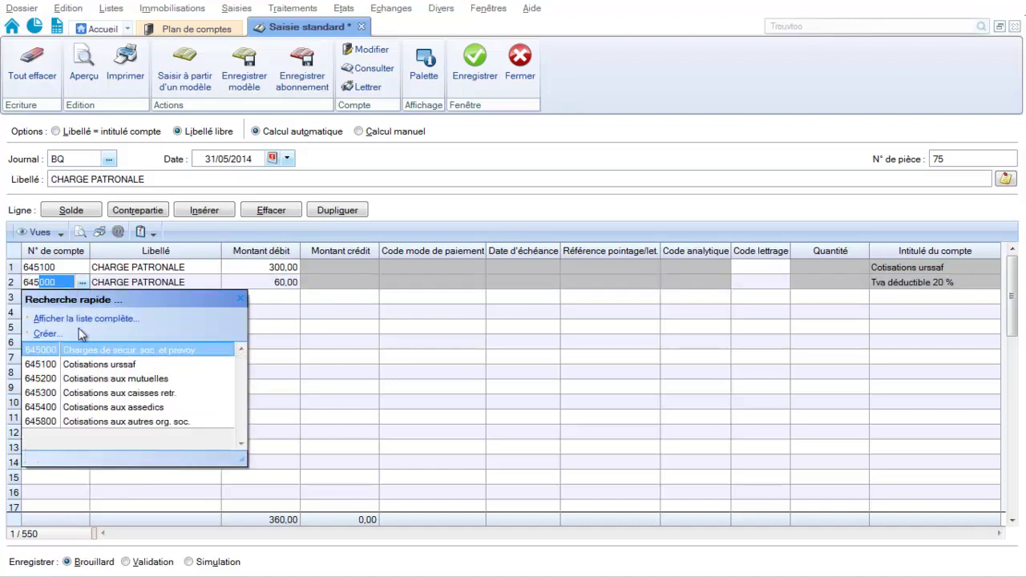
{"action": "left_click", "coordinate": [88, 392]}
{"action": "key", "text": "Return"}
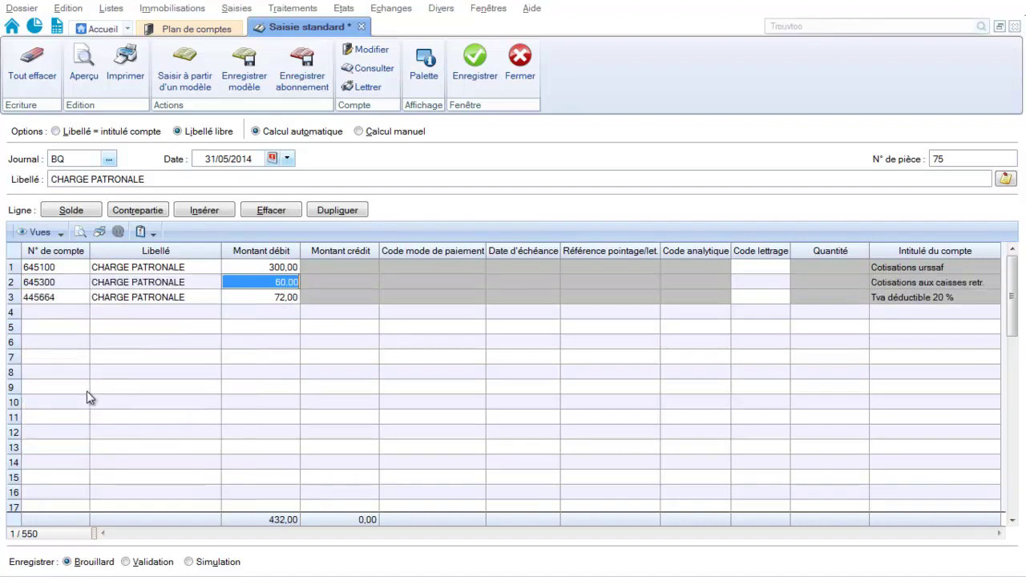
{"action": "type", "text": "200"}
{"action": "key", "text": "Return"}
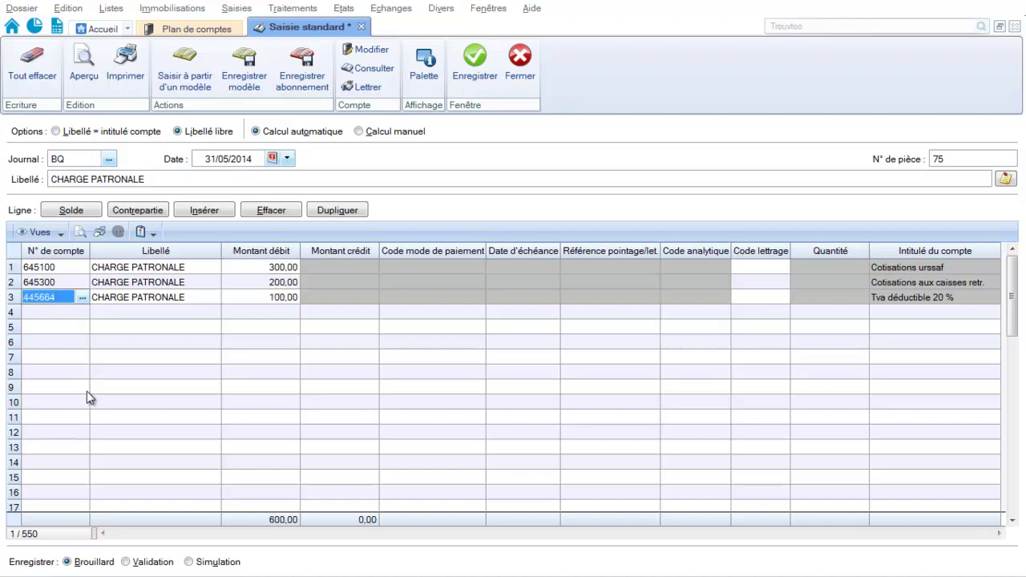
Step: Replace the VAT account on line 3 with 645200 Cotisations aux mutuelles, keeping the proposed debit of 100
{"action": "type", "text": "645000"}
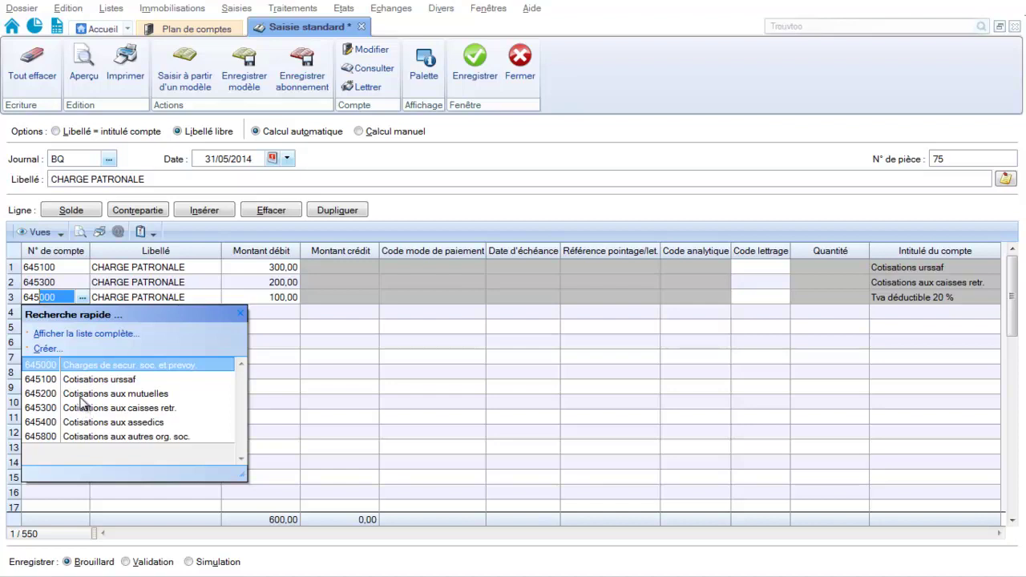
{"action": "left_click", "coordinate": [80, 395]}
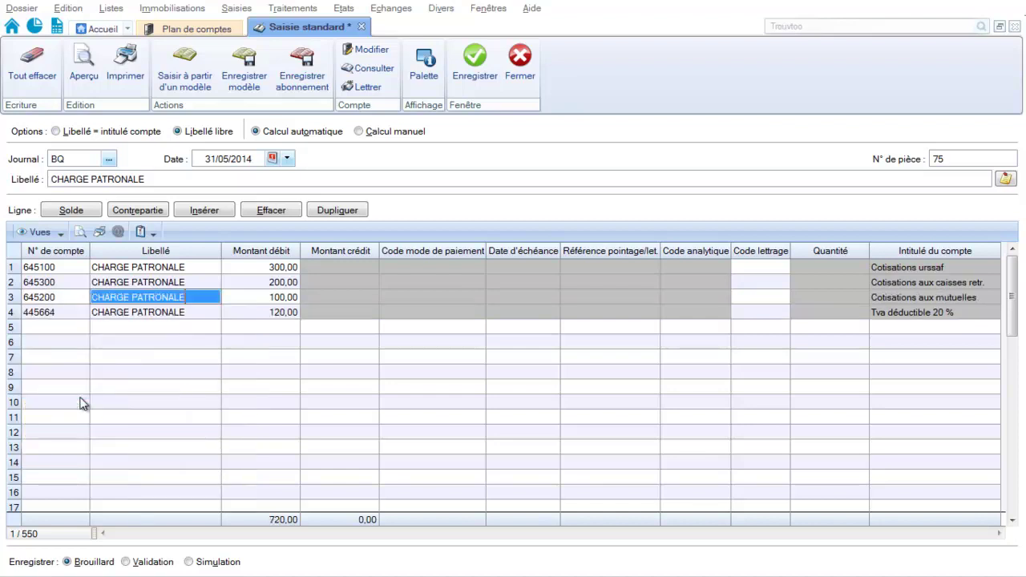
{"action": "key", "text": "Tab"}
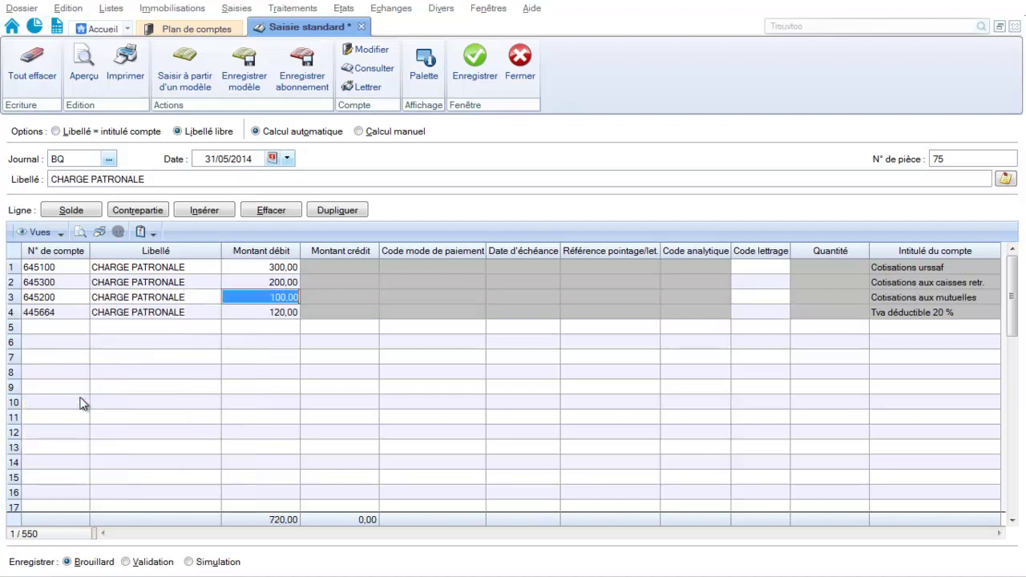
Step: Replace the VAT account on line 4 with 645800 Cotisations aux autres org. soc., keeping the proposed debit of 120
{"action": "left_click", "coordinate": [72, 314]}
{"action": "left_click_drag", "start_coordinate": [74, 314], "coordinate": [2, 325]}
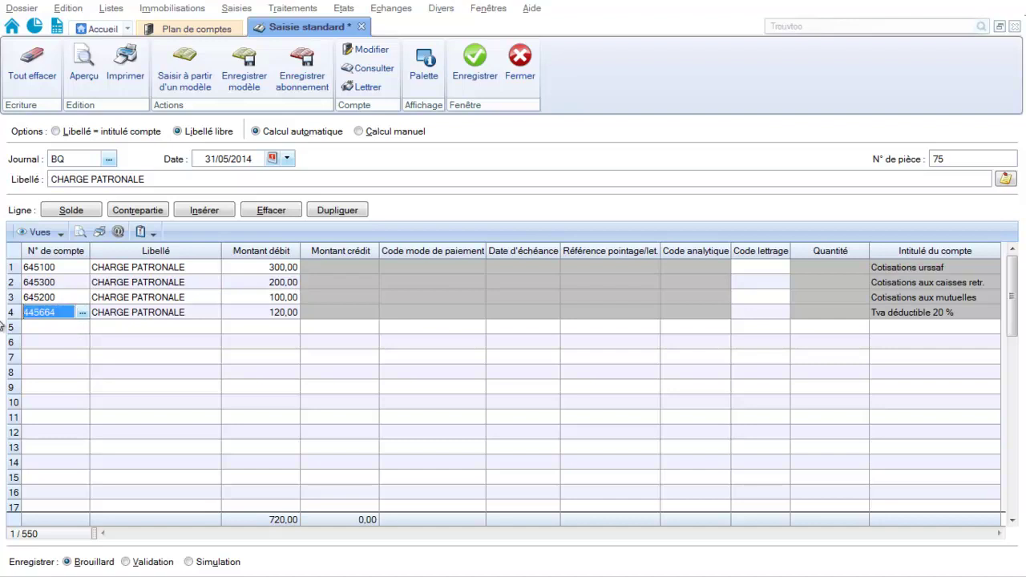
{"action": "type", "text": "645000"}
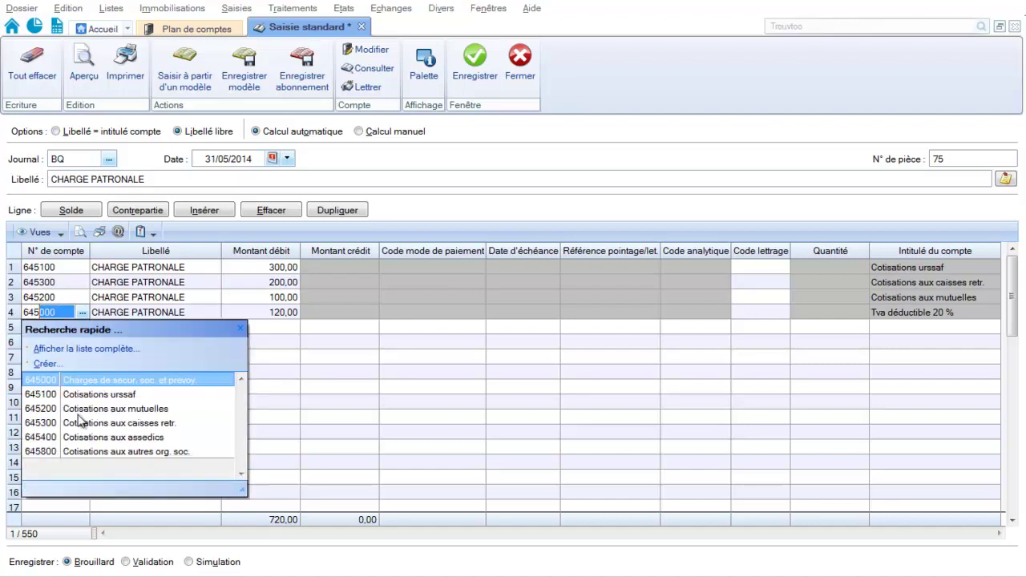
{"action": "left_click", "coordinate": [46, 451]}
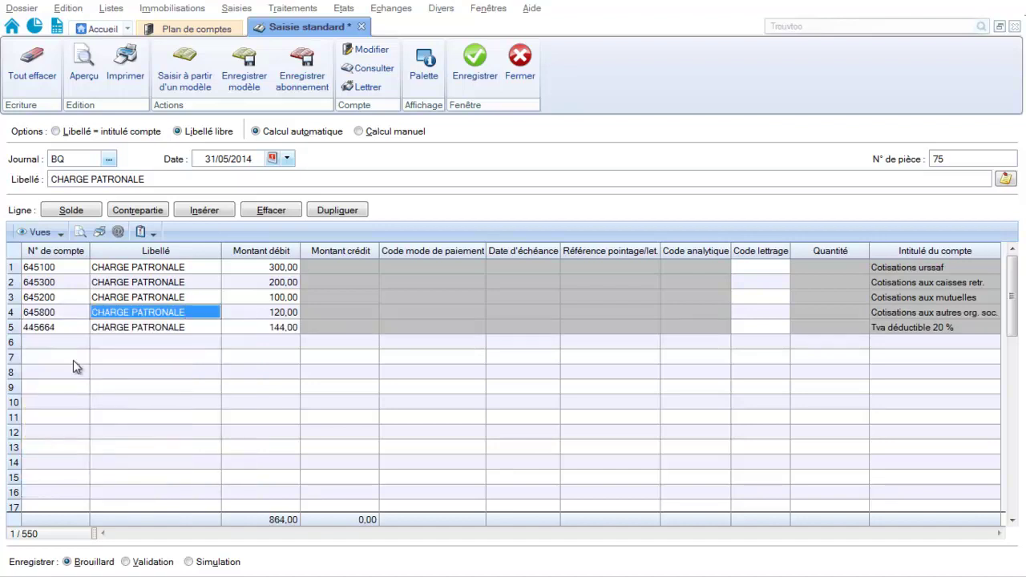
Step: Change the line 5 account to 431000 Sécurité sociale, clear its proposed debit and credit it with 300
{"action": "left_click", "coordinate": [60, 328]}
{"action": "double_click", "coordinate": [59, 327]}
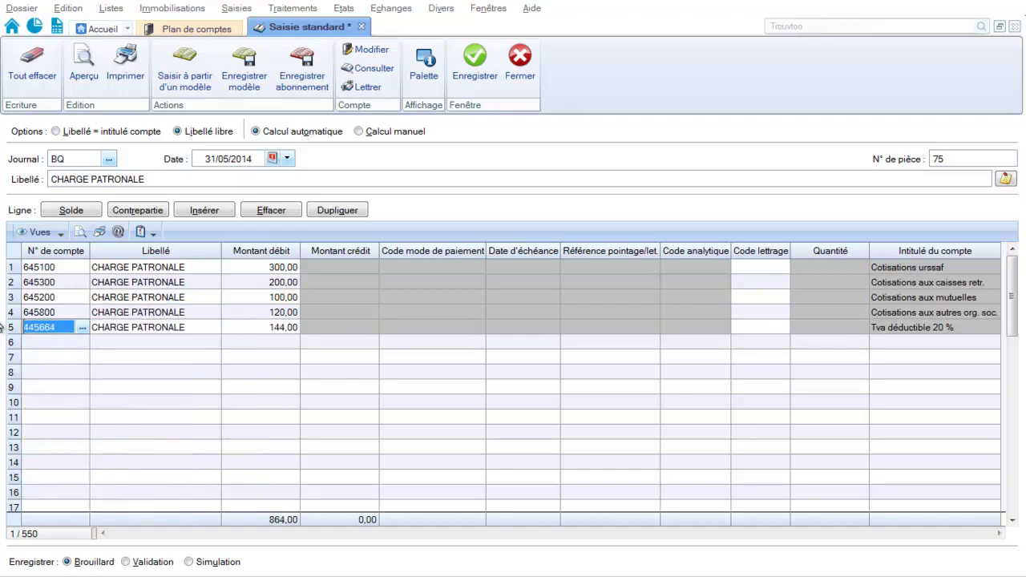
{"action": "key", "text": "BackSpace"}
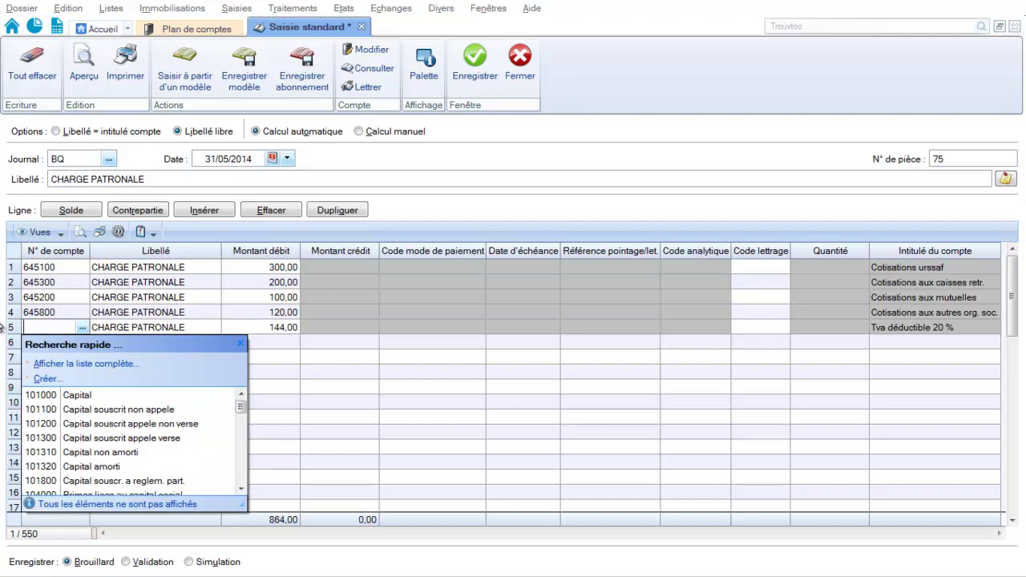
{"action": "type", "text": "431000"}
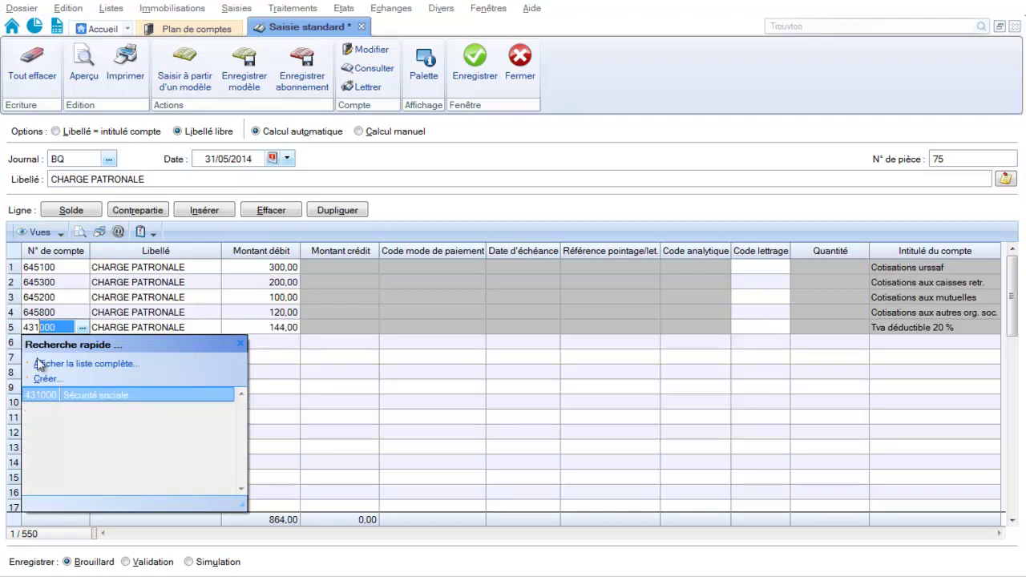
{"action": "left_click", "coordinate": [86, 404]}
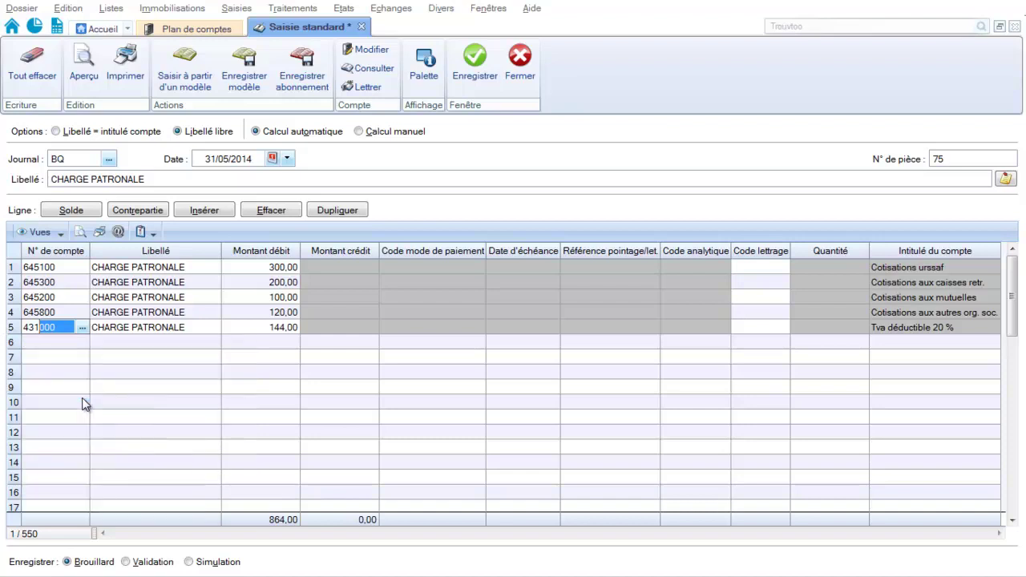
{"action": "key", "text": "Return"}
{"action": "key", "text": "Return"}
{"action": "key", "text": "Delete"}
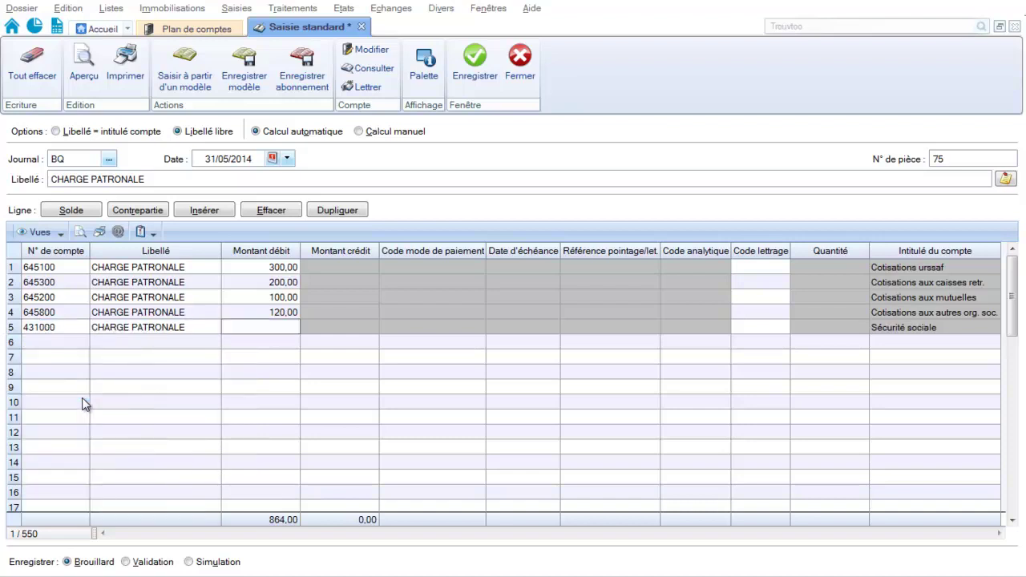
{"action": "key", "text": "Return"}
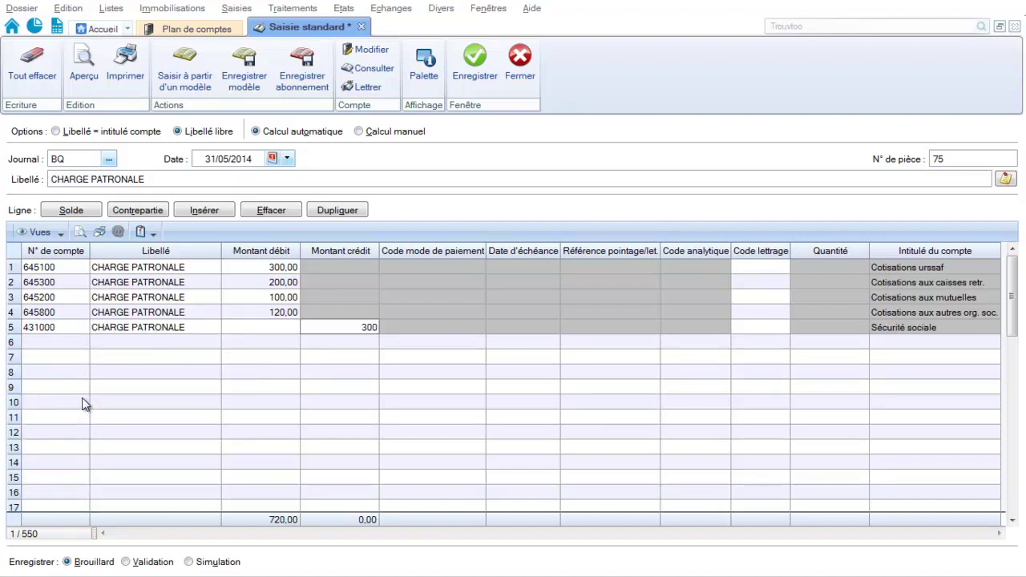
{"action": "key", "text": "Return"}
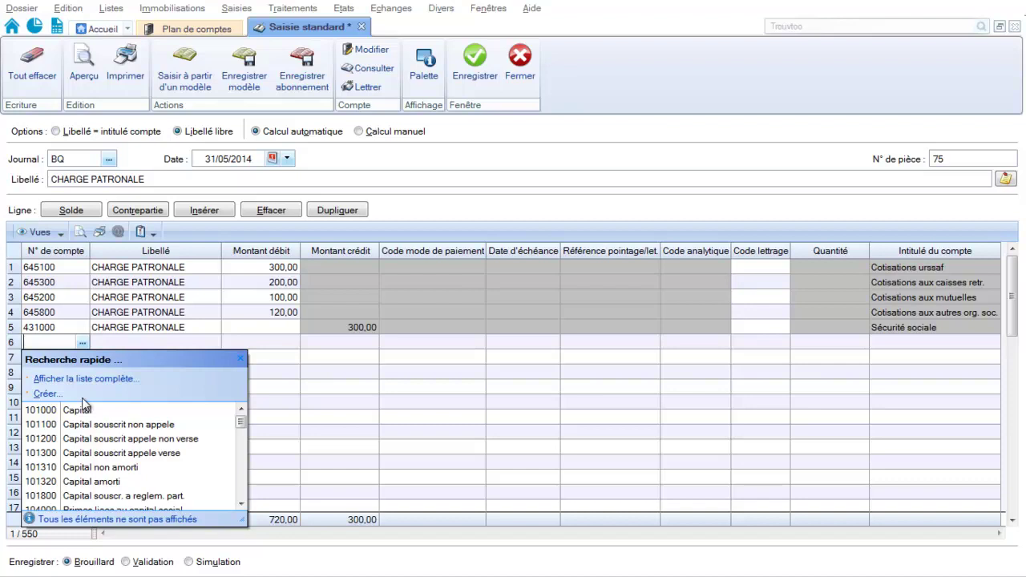
Step: Add account 437100 CAISSE DE RETRAITE MALAKOFF on line 6 with a credit of 200
{"action": "type", "text": "437000"}
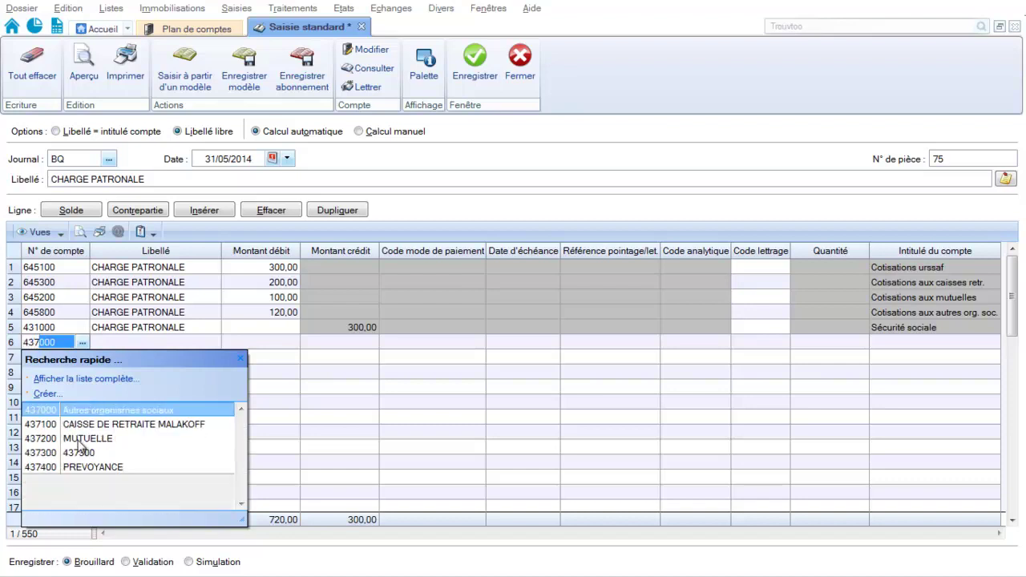
{"action": "left_click", "coordinate": [112, 425]}
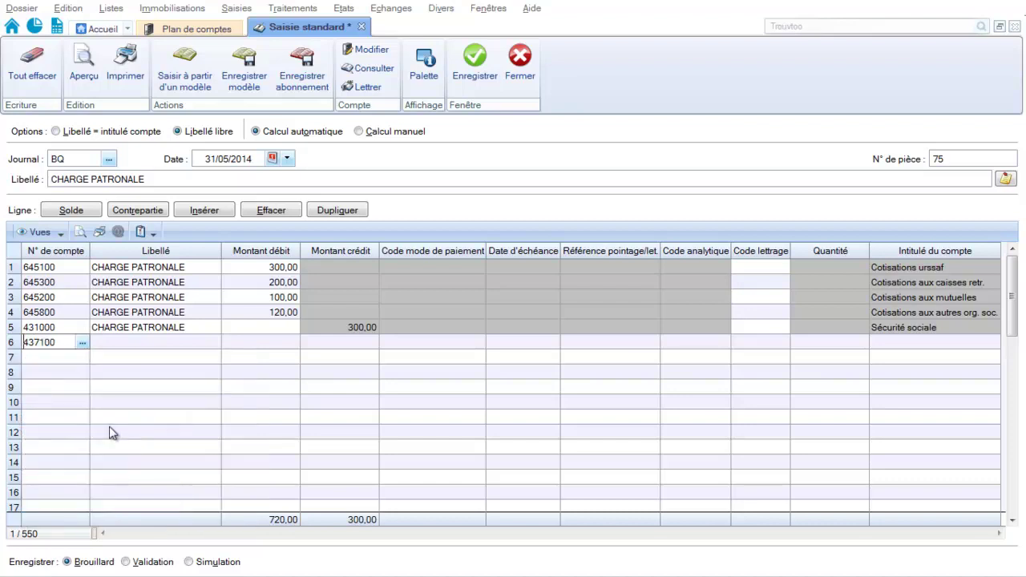
{"action": "key", "text": "Tab"}
{"action": "key", "text": "Tab"}
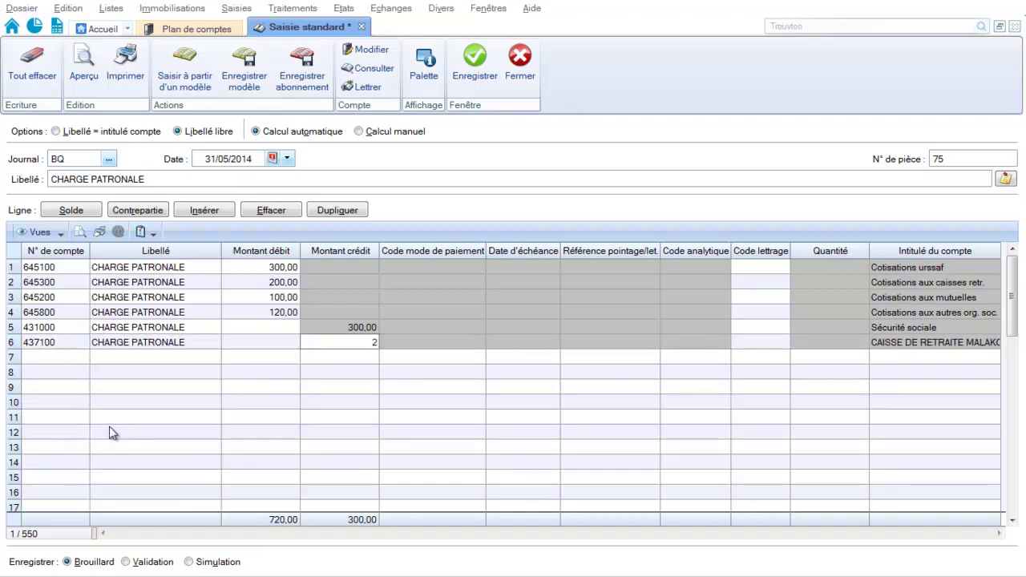
{"action": "key", "text": "Return"}
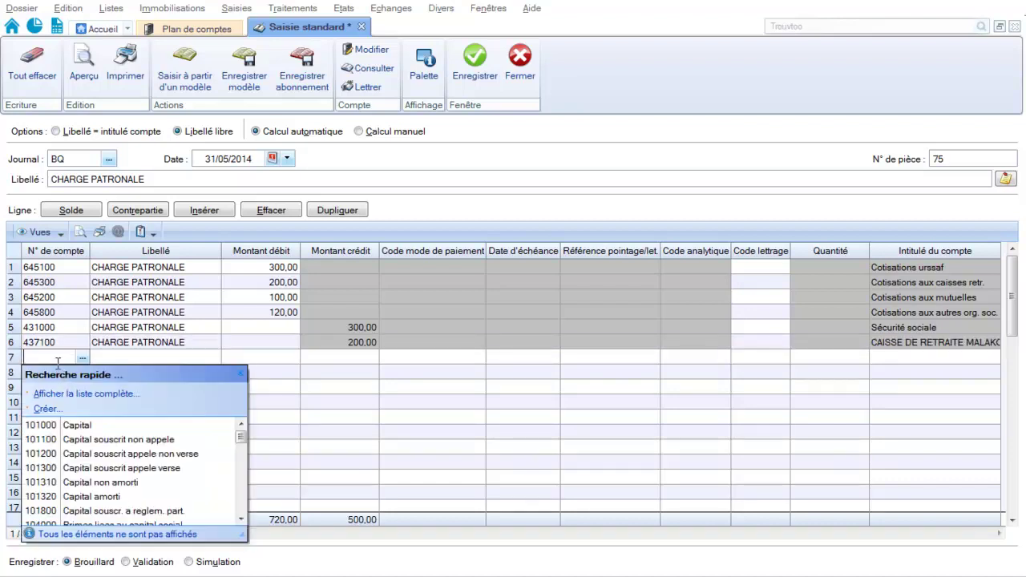
Step: Add account 437200 MUTUELLE on line 7 with a credit of 100
{"action": "type", "text": "437000"}
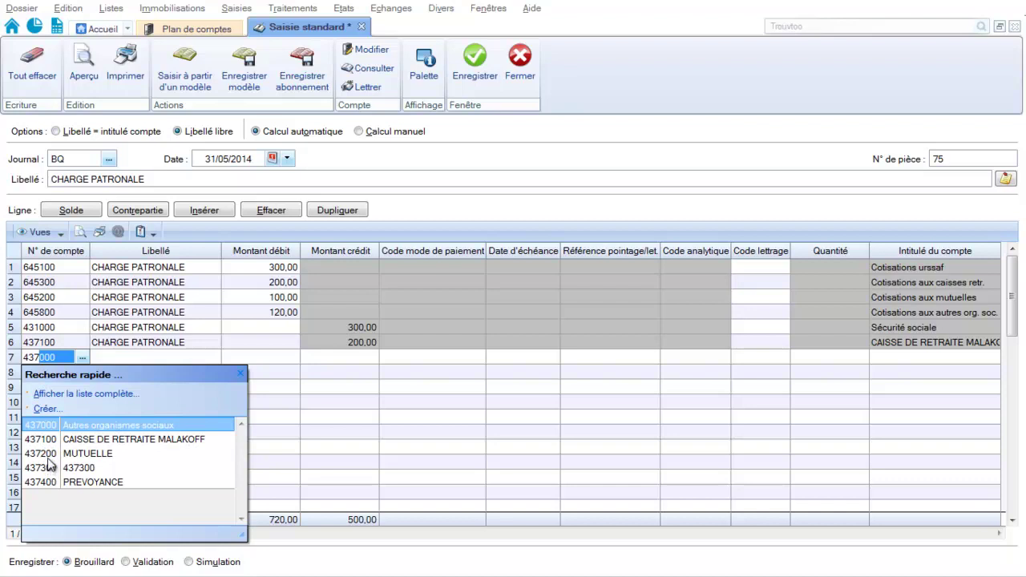
{"action": "left_click", "coordinate": [48, 454]}
{"action": "key", "text": "Return"}
{"action": "key", "text": "Return"}
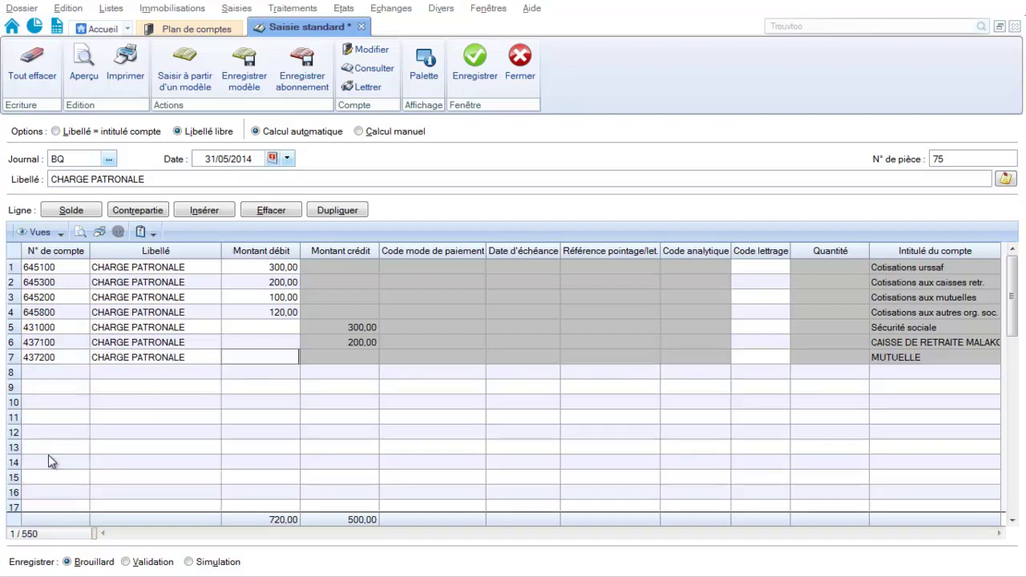
{"action": "key", "text": "Return"}
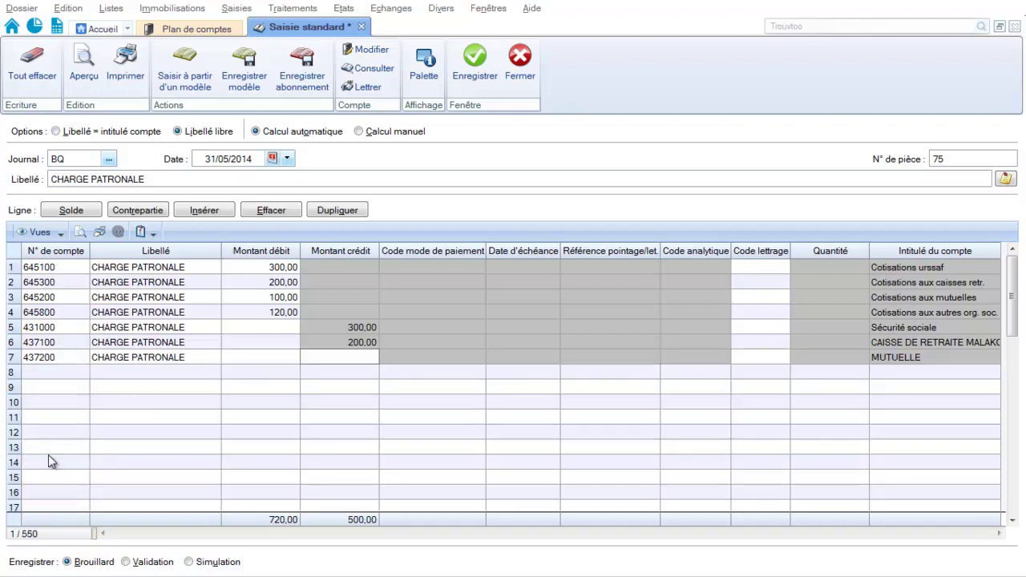
{"action": "type", "text": "100"}
{"action": "key", "text": "Return"}
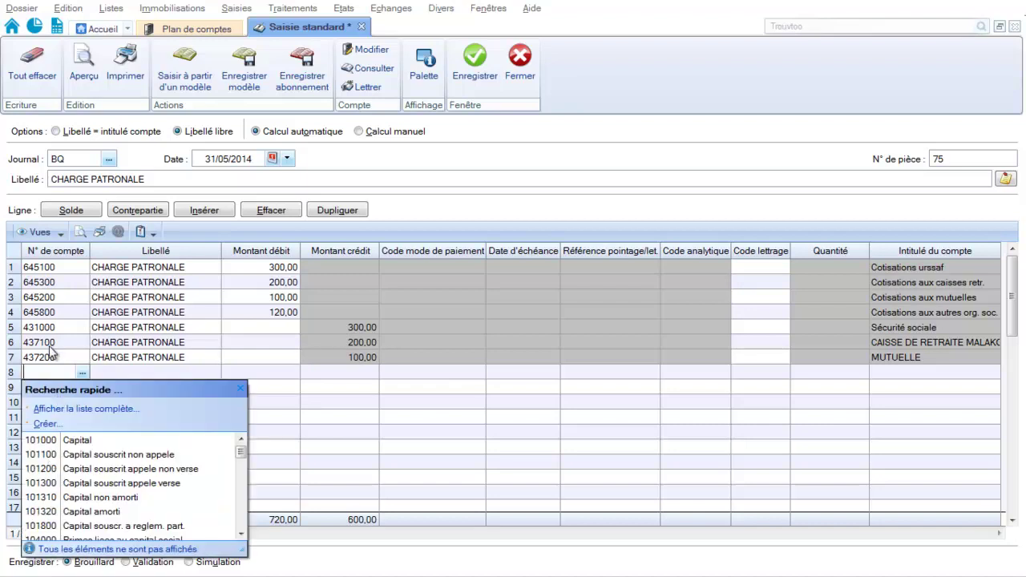
Step: Add account 437400 PREVOYANCE on line 8 with a credit of 120
{"action": "type", "text": "437400"}
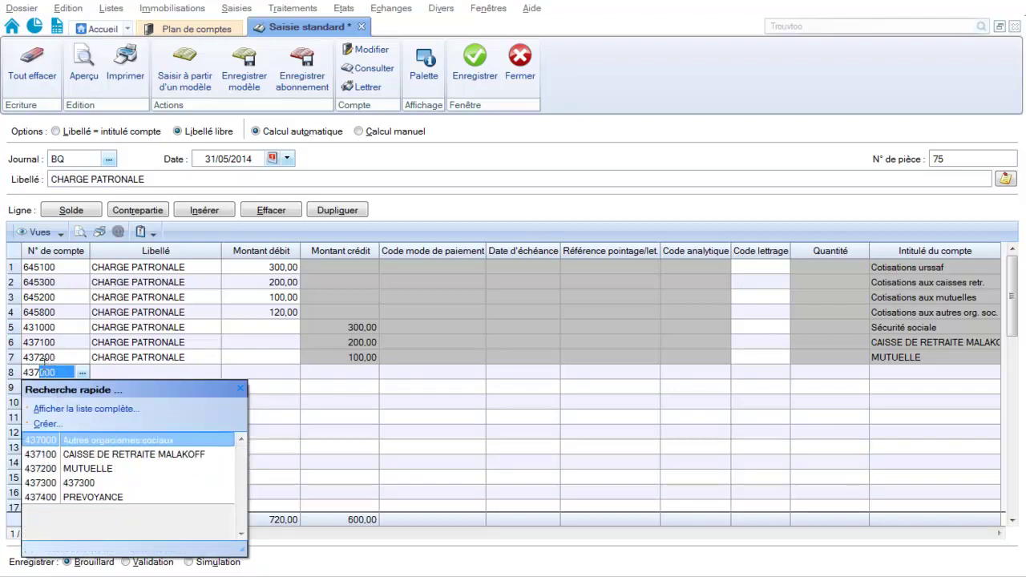
{"action": "left_click", "coordinate": [50, 497]}
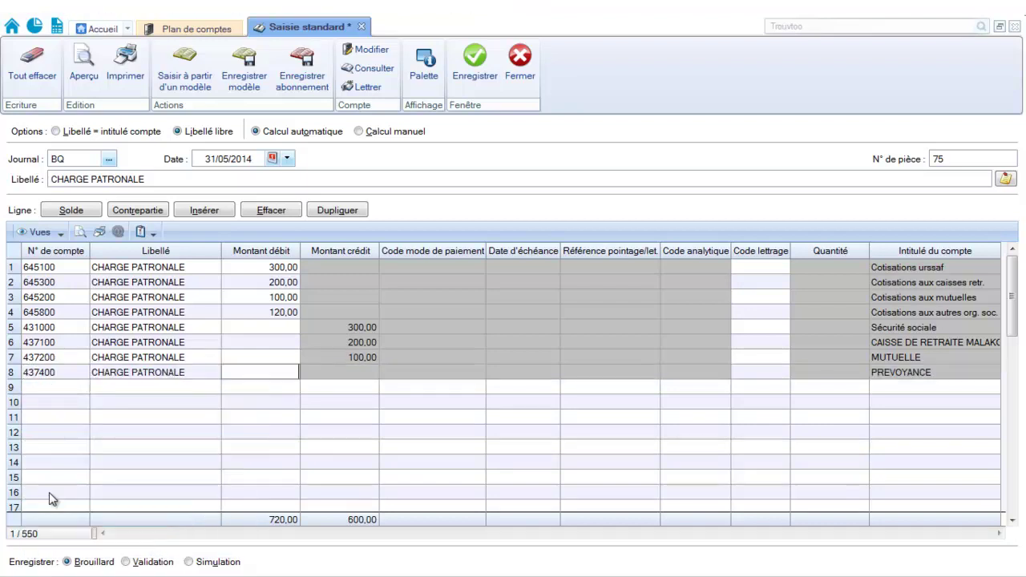
{"action": "type", "text": "120"}
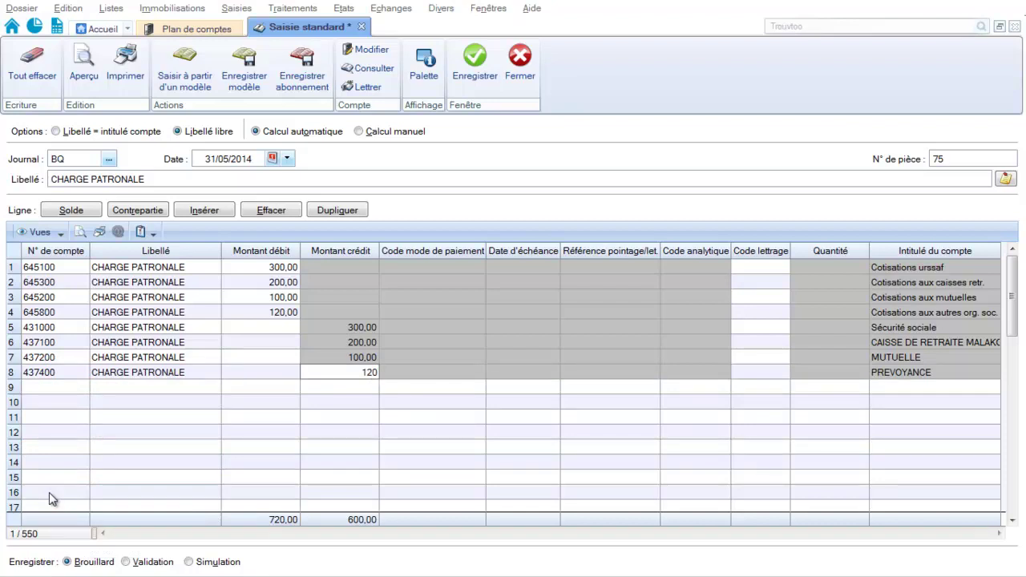
{"action": "key", "text": "Return"}
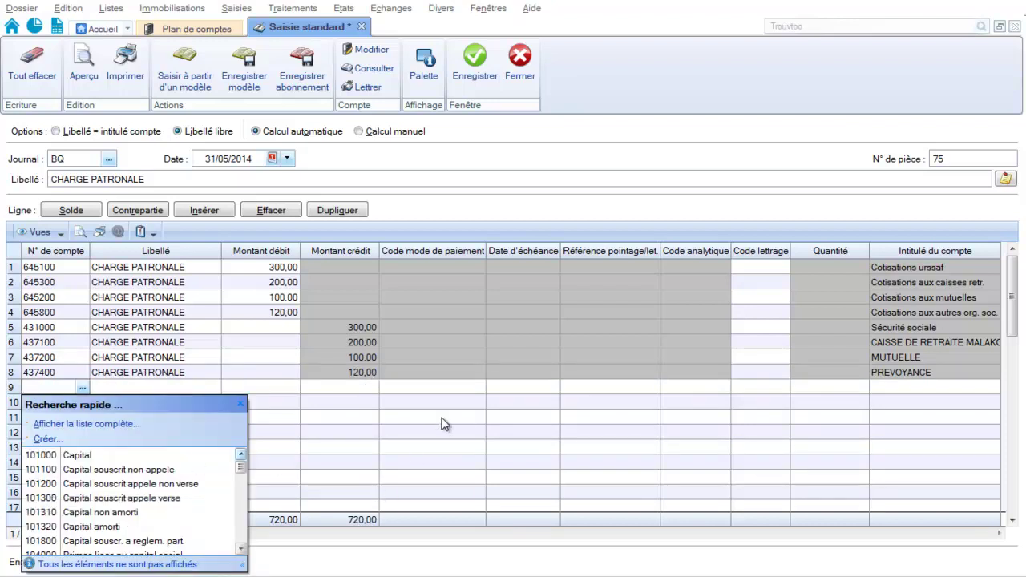
{"action": "left_click", "coordinate": [243, 403]}
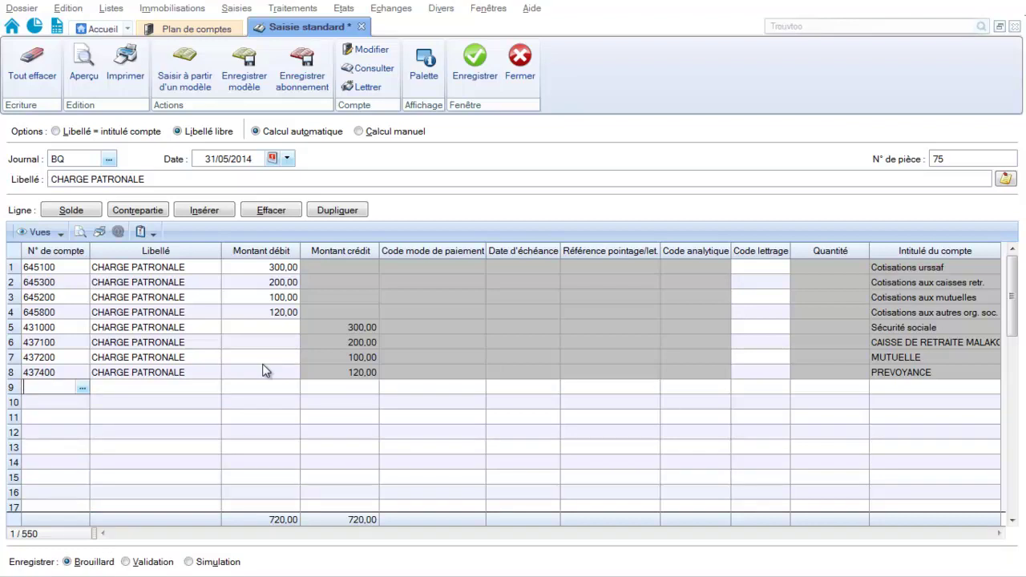
Step: Save the CHARGE PATRONALE entry in journal OD instead of BQ, and close the standard entry form
{"action": "left_click", "coordinate": [472, 60]}
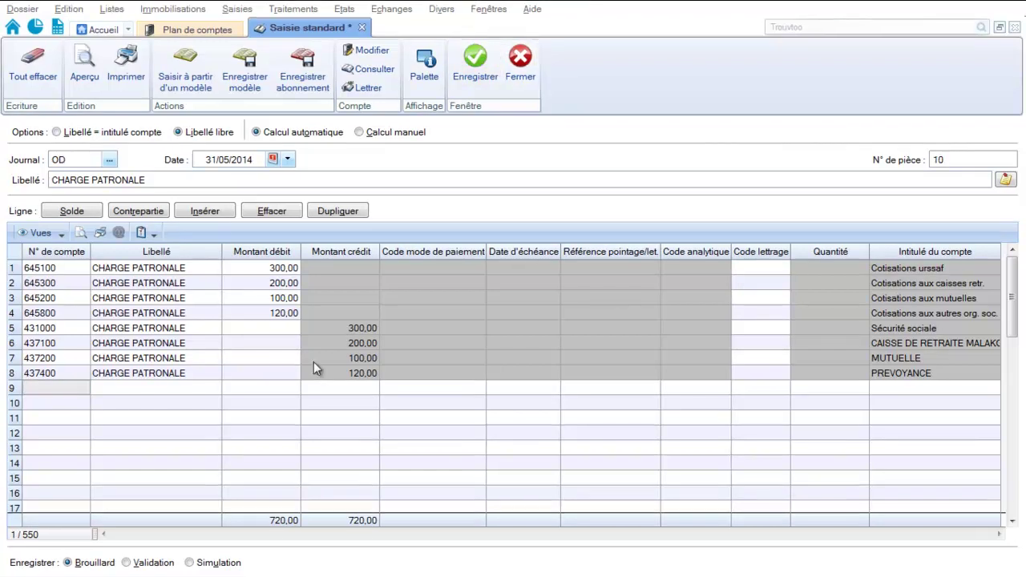
{"action": "left_click", "coordinate": [481, 73]}
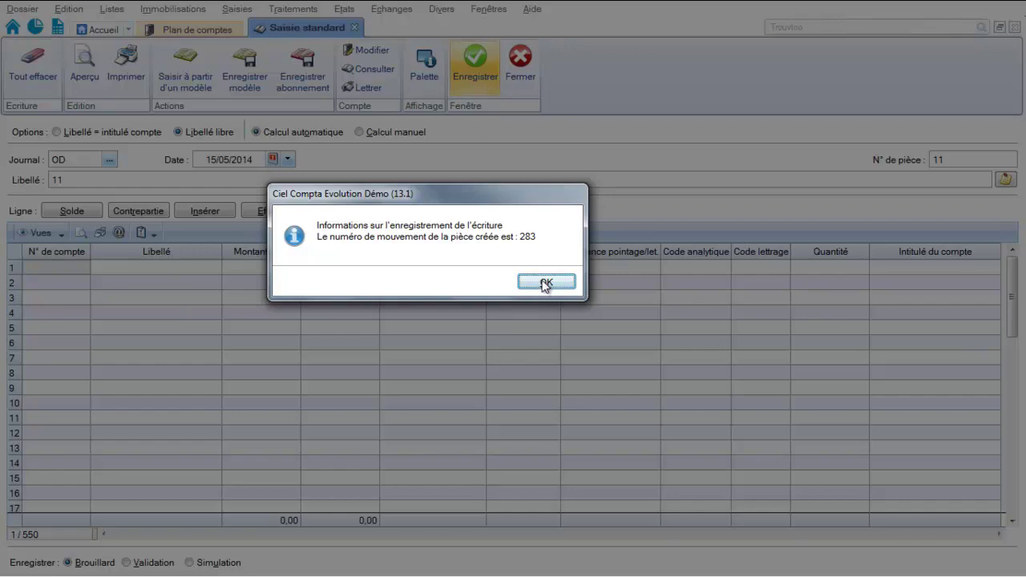
{"action": "left_click", "coordinate": [545, 281]}
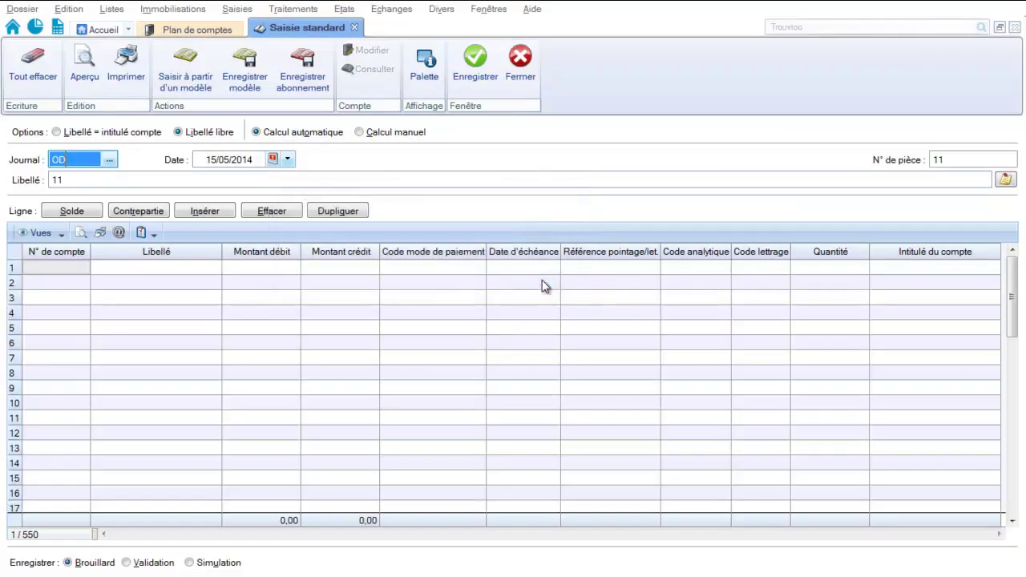
{"action": "left_click", "coordinate": [532, 71]}
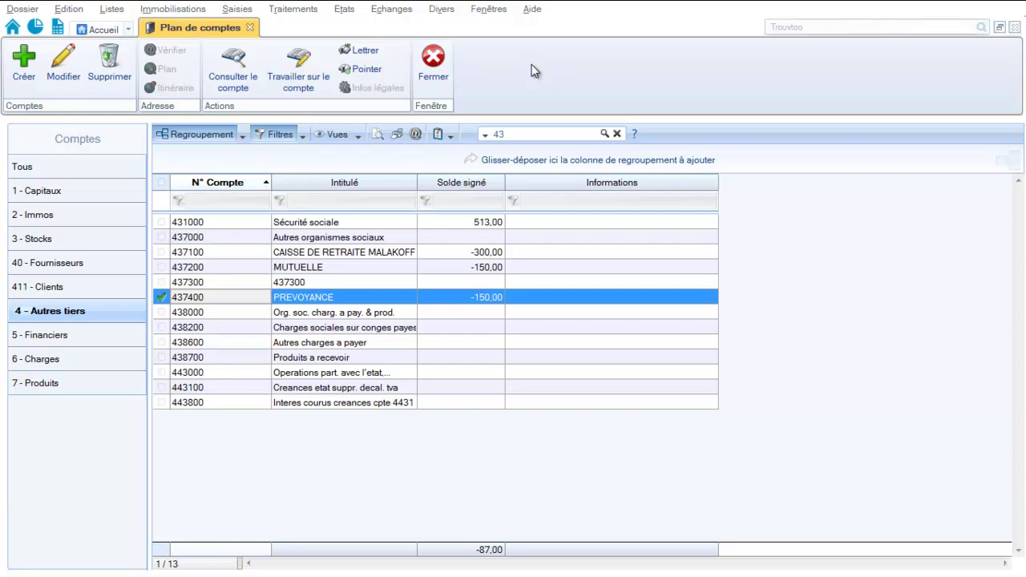
Step: Check the entries posted to account 431000 Sécurité sociale in the account work view, and close it
{"action": "left_click", "coordinate": [286, 12]}
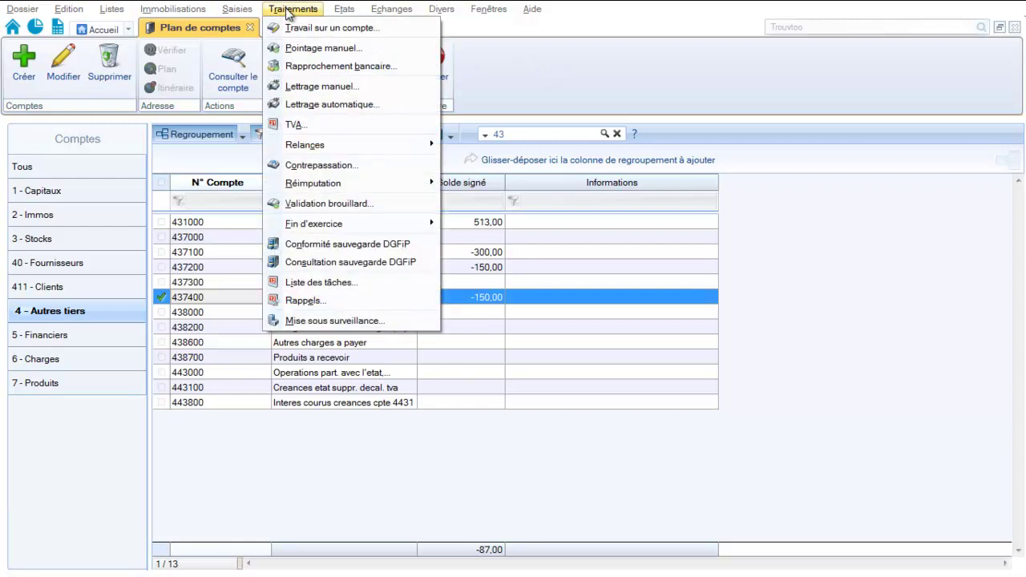
{"action": "left_click", "coordinate": [304, 28]}
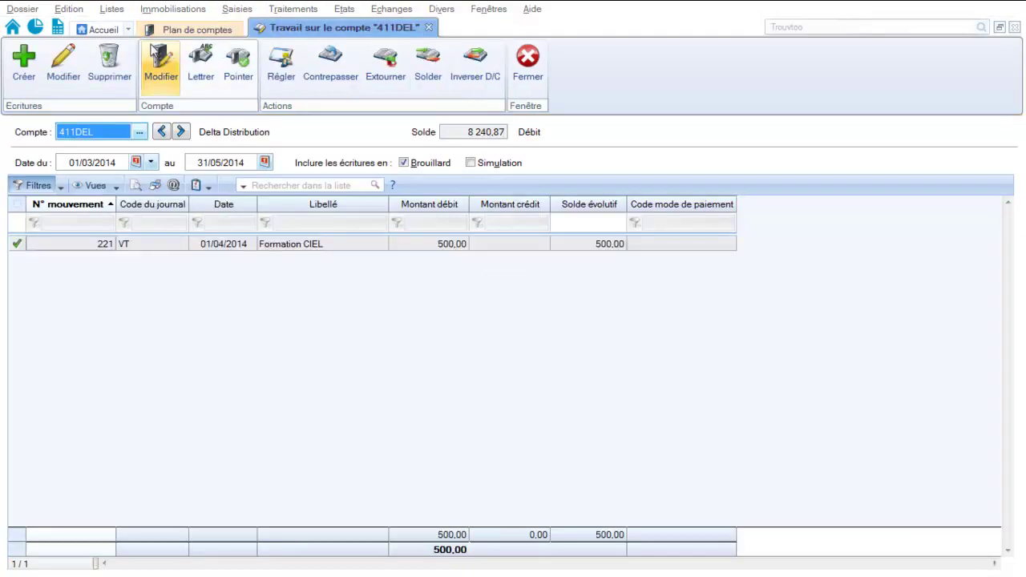
{"action": "type", "text": "431000"}
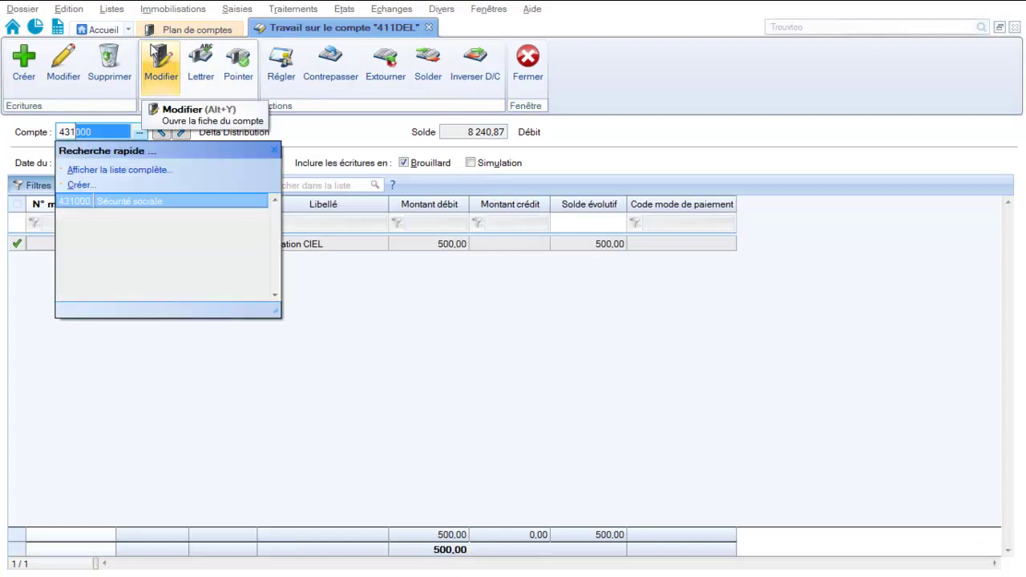
{"action": "left_click", "coordinate": [113, 202]}
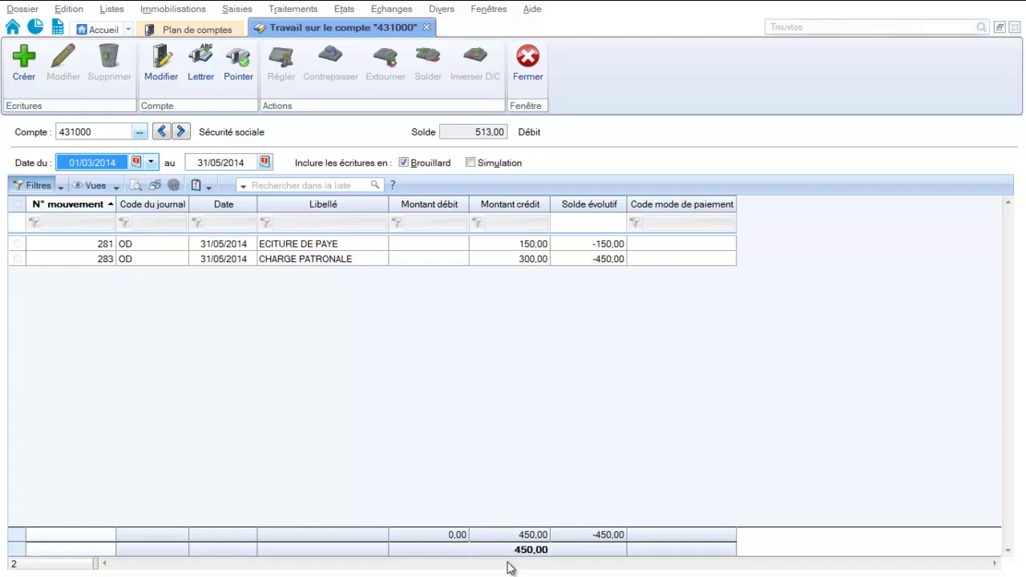
{"action": "left_click", "coordinate": [526, 73]}
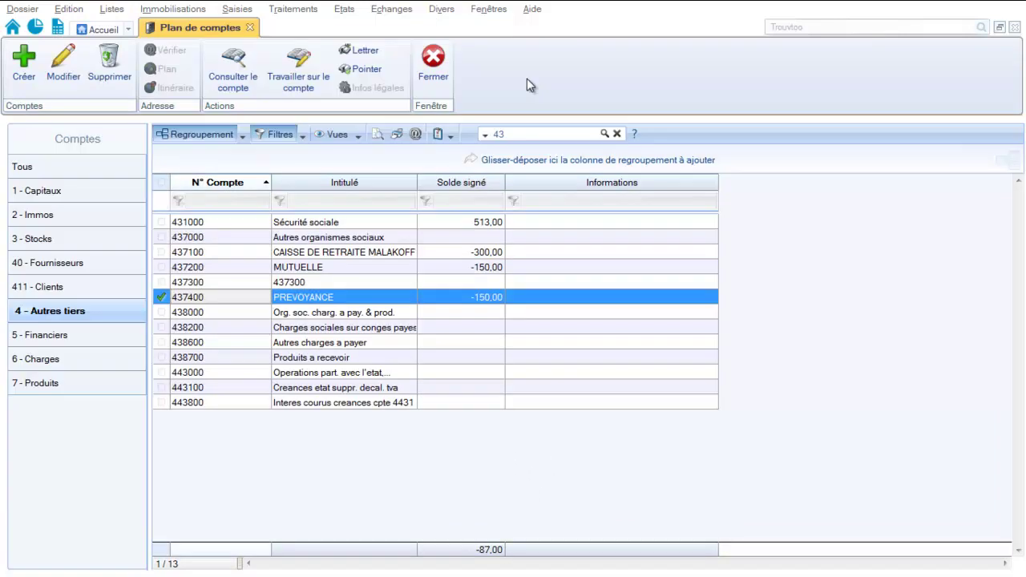
Step: Start a new standard entry in journal BQ dated 31/05/2014 with the label REGLEMENT CHARGE URSSAF
{"action": "left_click", "coordinate": [241, 10]}
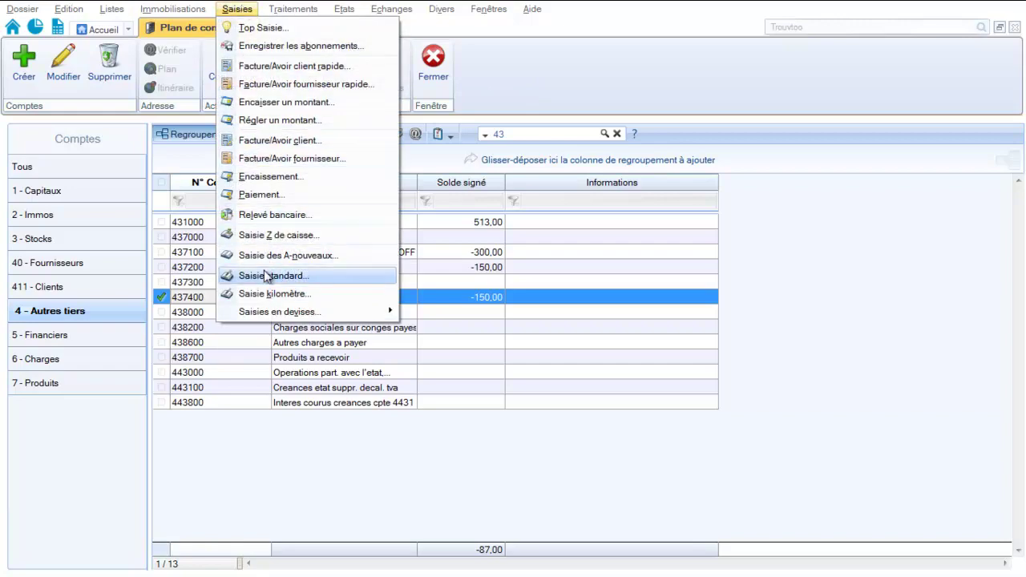
{"action": "left_click", "coordinate": [268, 275]}
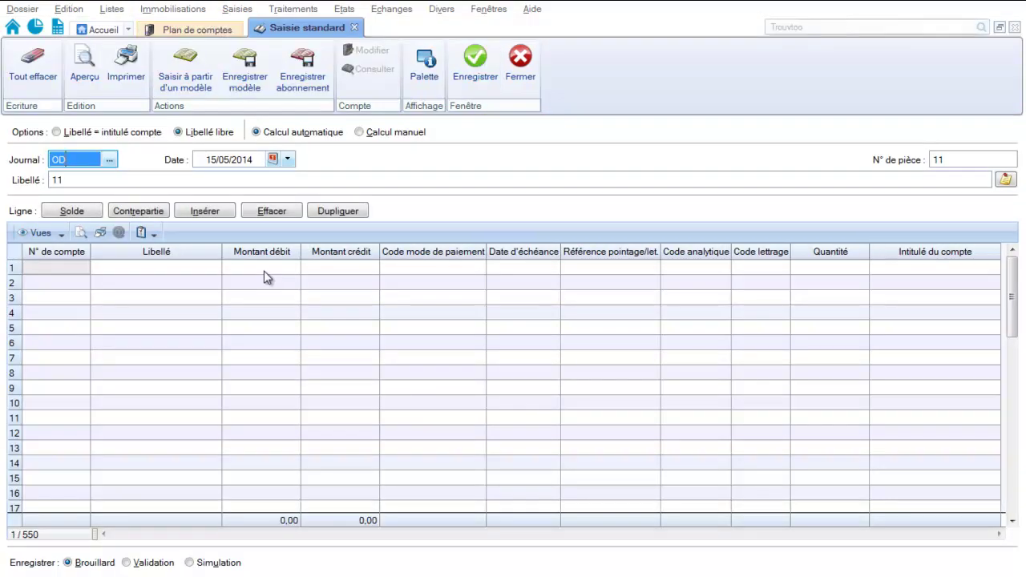
{"action": "type", "text": "BQ"}
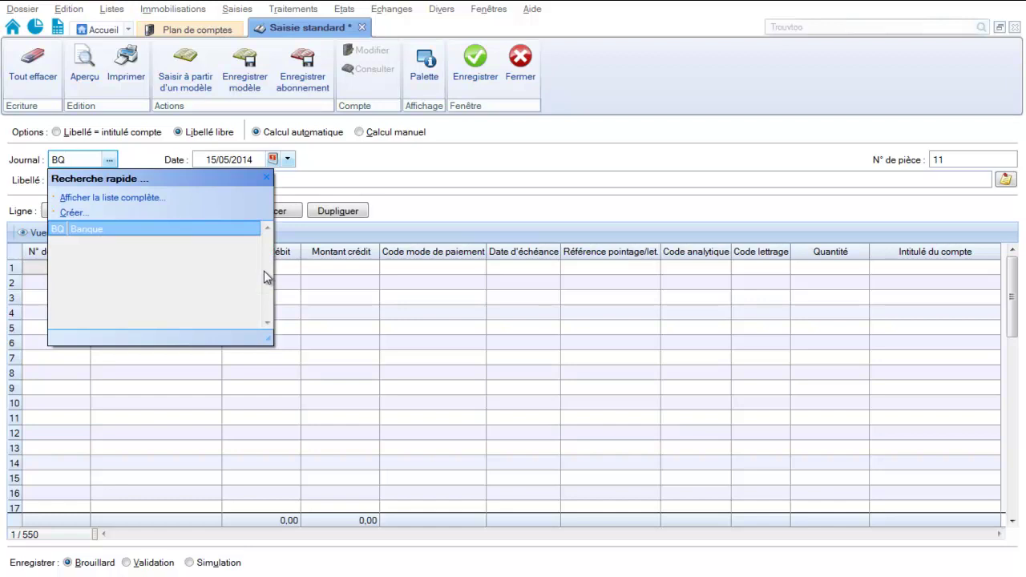
{"action": "key", "text": "Tab"}
{"action": "type", "text": "31/05"}
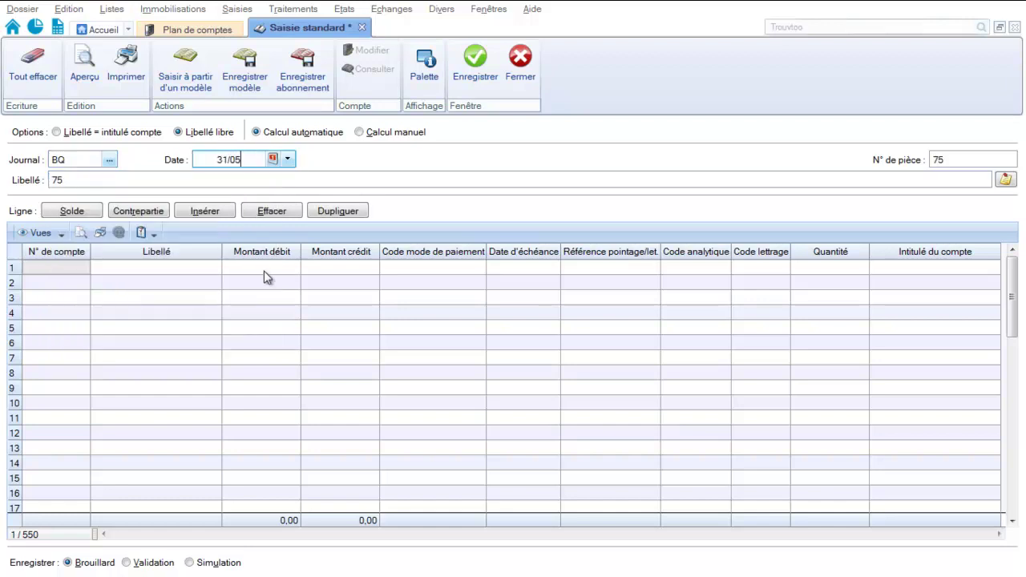
{"action": "type", "text": "/2014"}
{"action": "key", "text": "Tab"}
{"action": "key", "text": "Tab"}
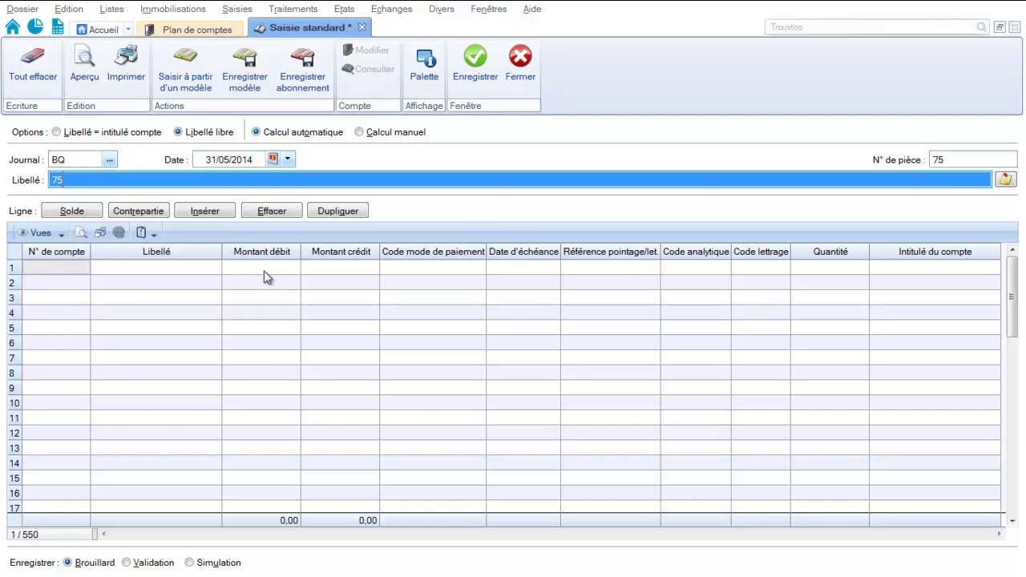
{"action": "type", "text": "REGLEMENT"}
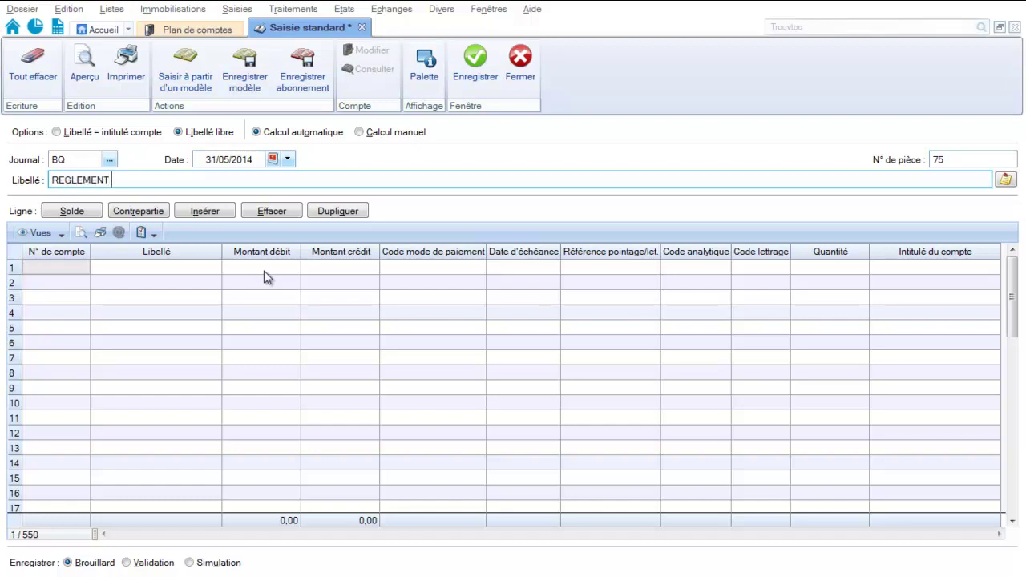
{"action": "type", "text": " CHARGE URSSAF"}
{"action": "key", "text": "Tab"}
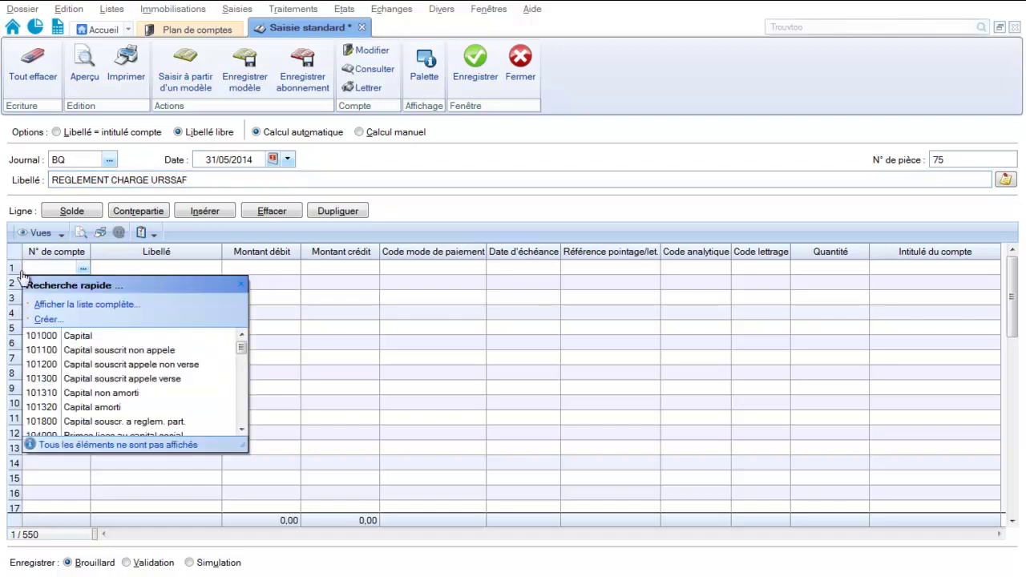
Step: Enter account 431000 Sécurité sociale on line 1 with a debit of 450
{"action": "type", "text": "431000"}
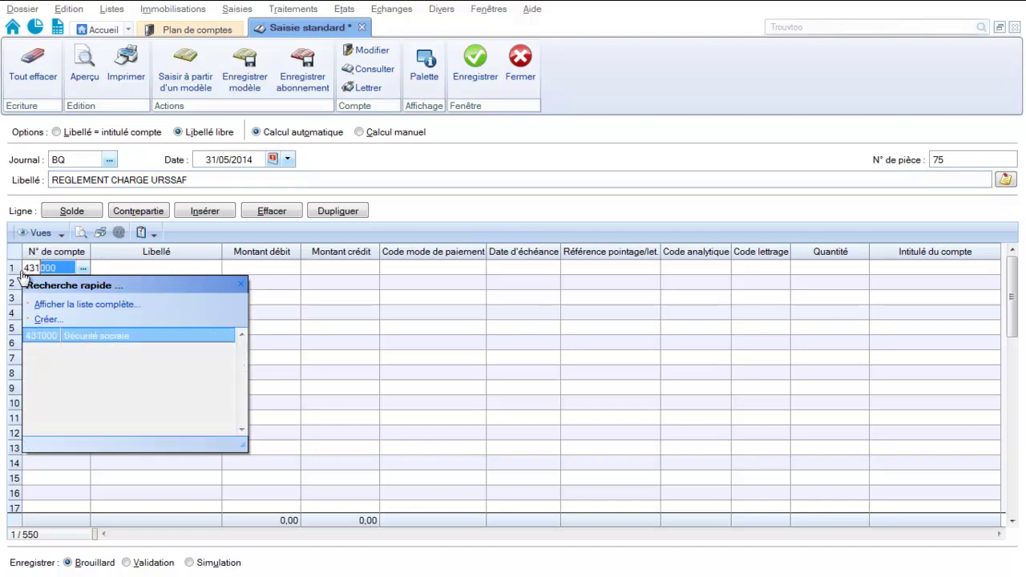
{"action": "key", "text": "Tab"}
{"action": "key", "text": "Tab"}
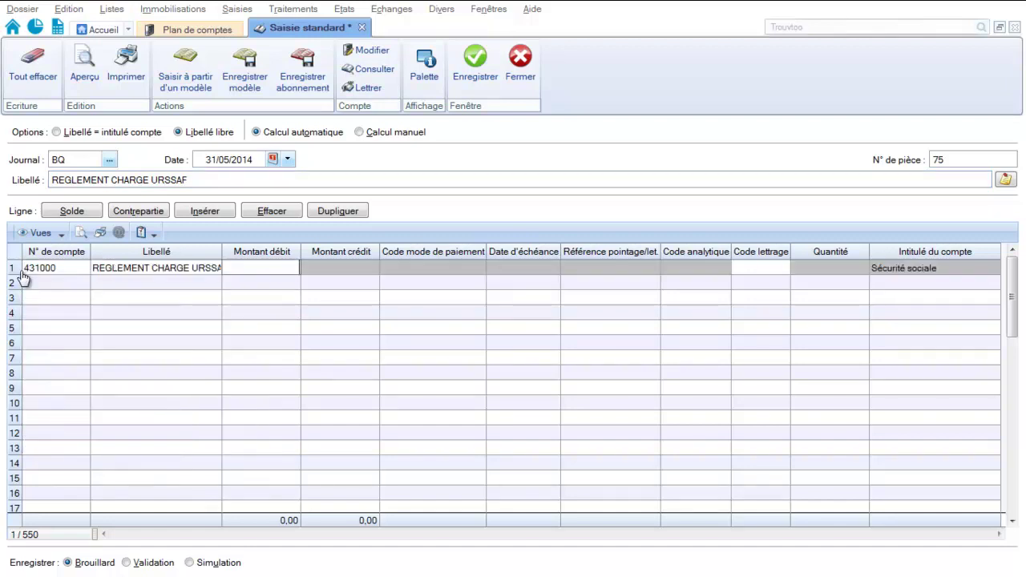
{"action": "type", "text": "450"}
{"action": "key", "text": "Return"}
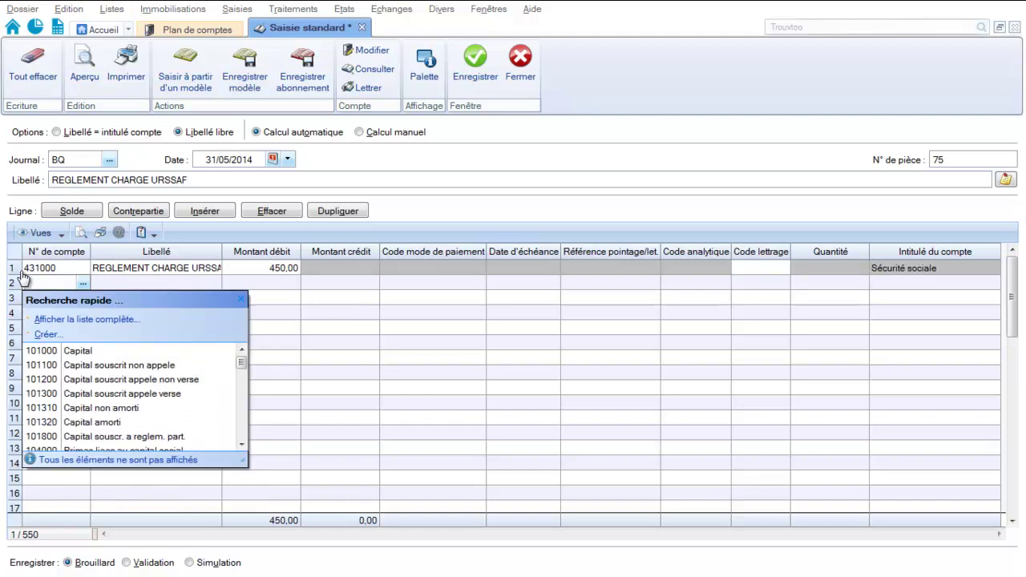
Step: Balance the entry with account 512000 Banque on line 2 and save it
{"action": "type", "text": "512000"}
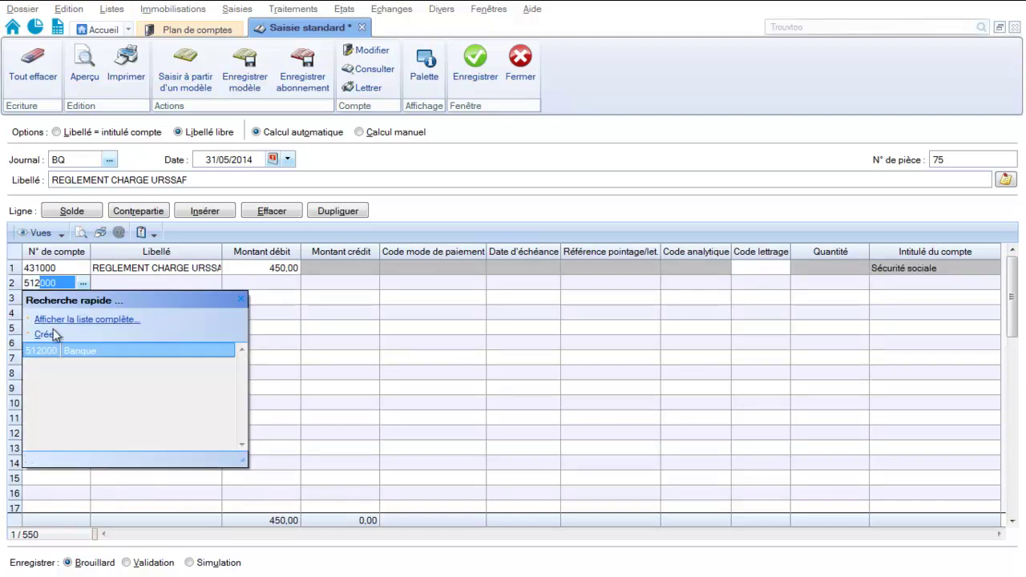
{"action": "left_click", "coordinate": [75, 348]}
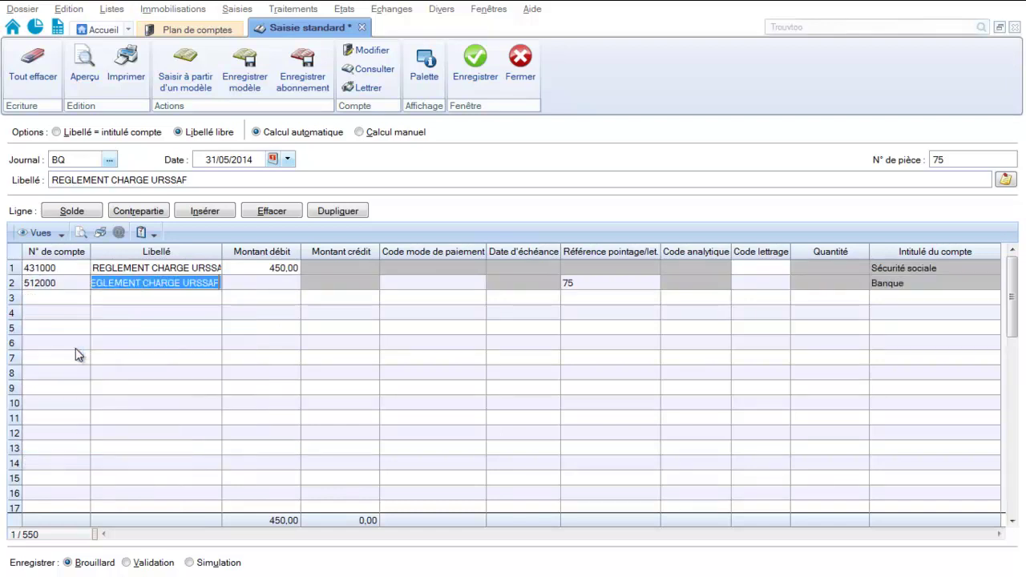
{"action": "left_click", "coordinate": [69, 214]}
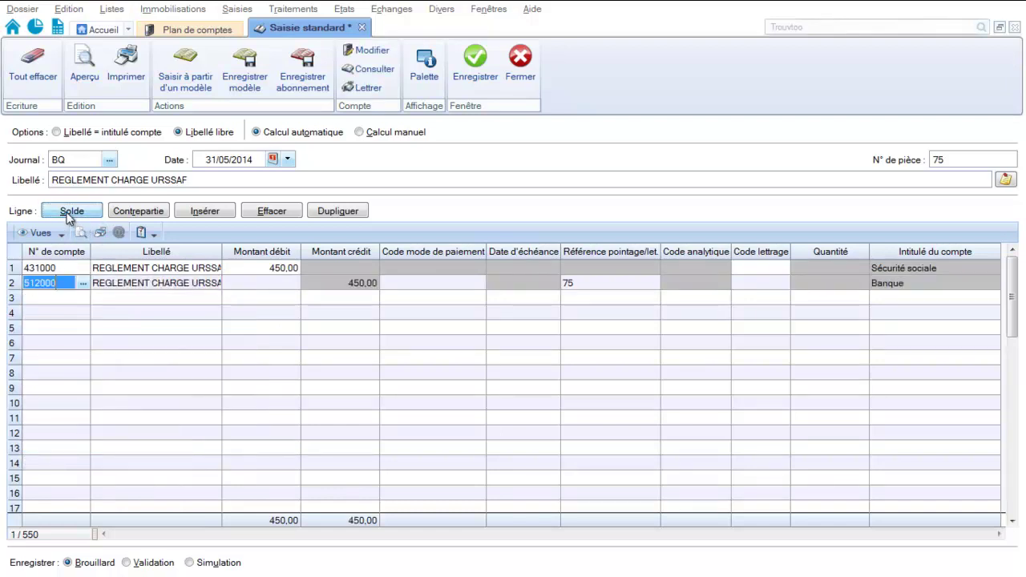
{"action": "left_click", "coordinate": [471, 72]}
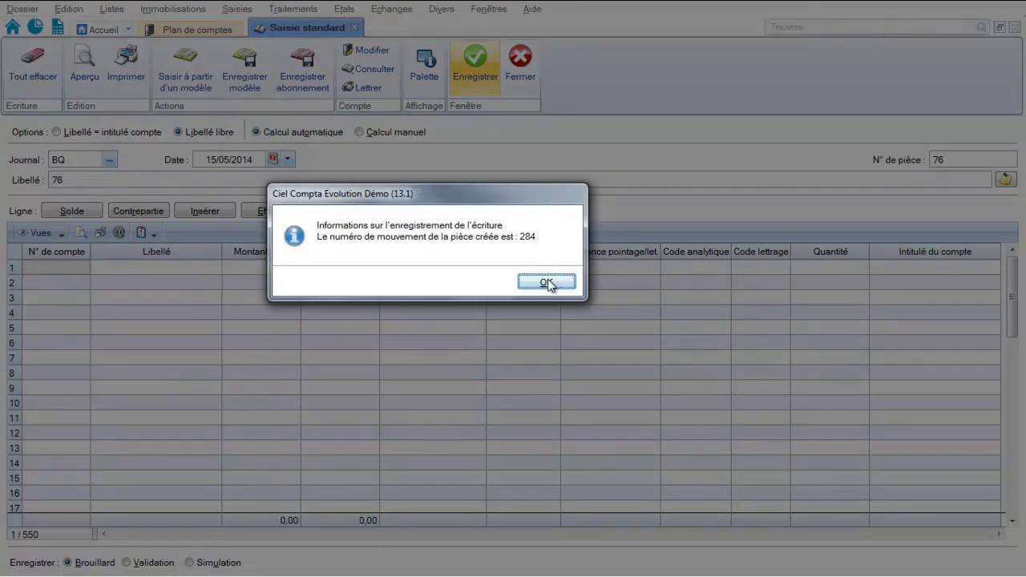
{"action": "left_click", "coordinate": [550, 282]}
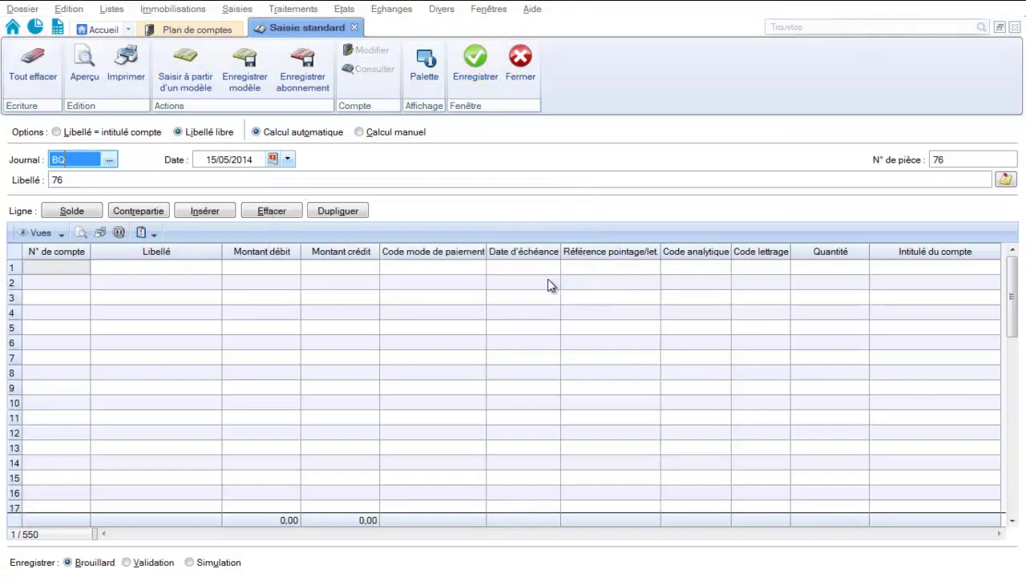
Step: Check the entries posted to account 437100 CAISSE DE RETRAITE MALAKOFF in the account work view, and close it
{"action": "left_click", "coordinate": [298, 16]}
{"action": "left_click", "coordinate": [298, 27]}
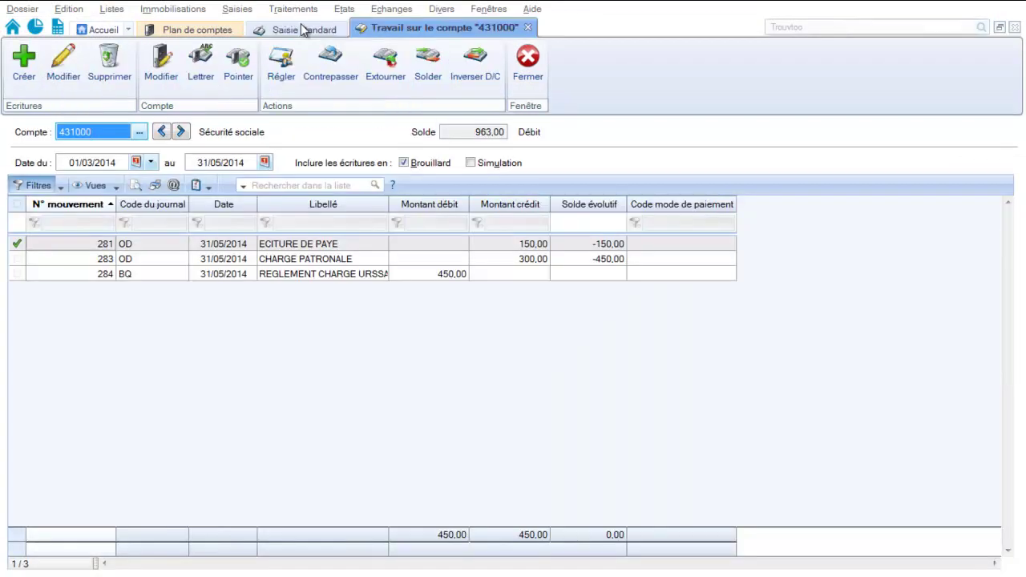
{"action": "type", "text": "437"}
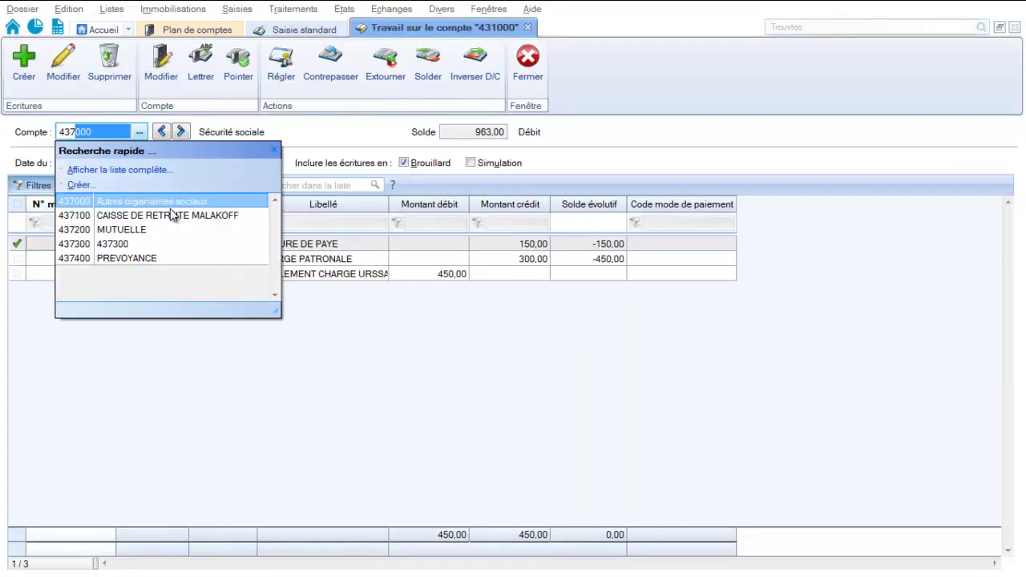
{"action": "left_click", "coordinate": [171, 216]}
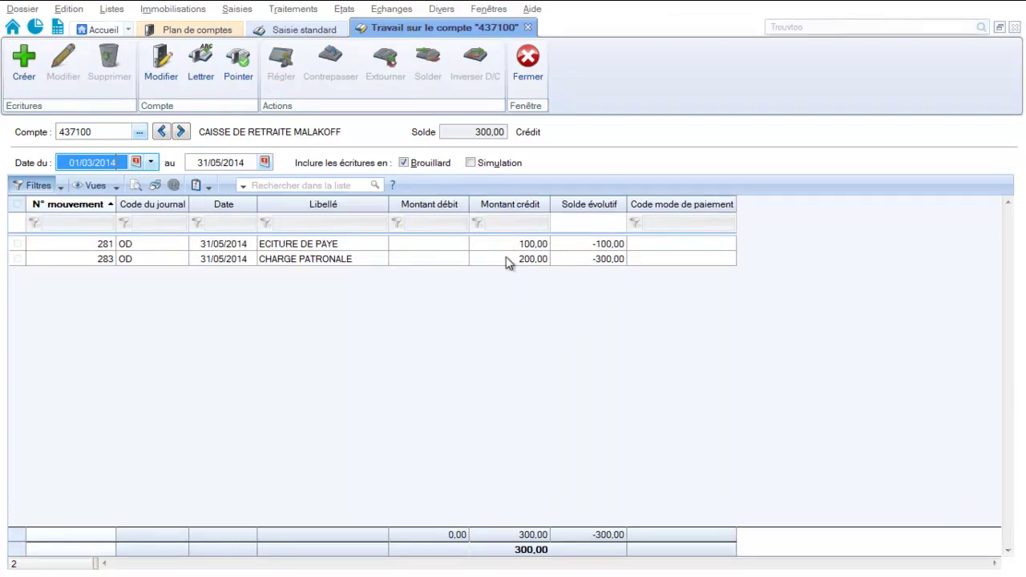
{"action": "left_click", "coordinate": [527, 68]}
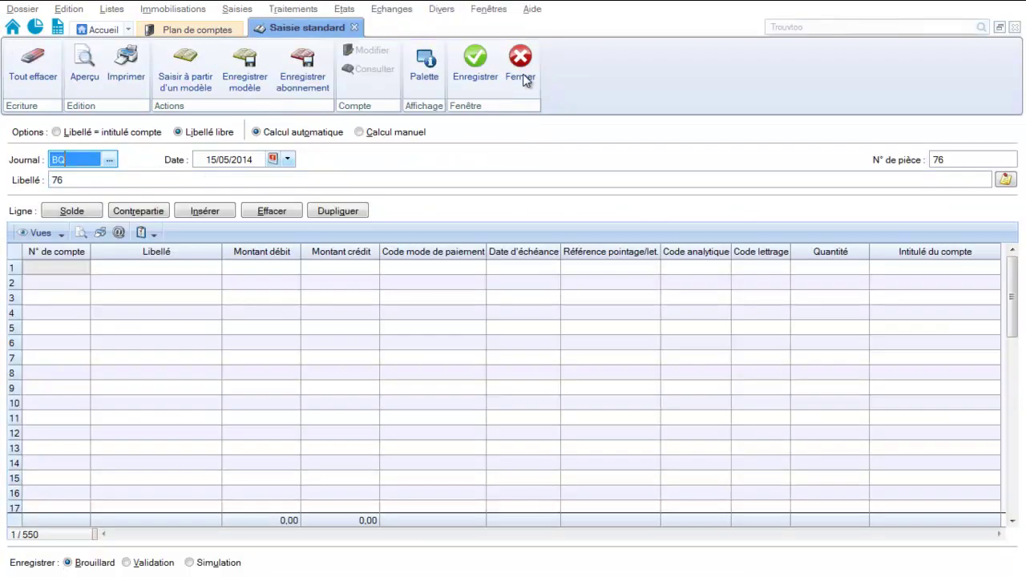
Step: Start a new standard entry in journal BQ dated 31/05/2014 with the label REGLEMENT CAISSE DE RETRAITE
{"action": "left_click", "coordinate": [238, 9]}
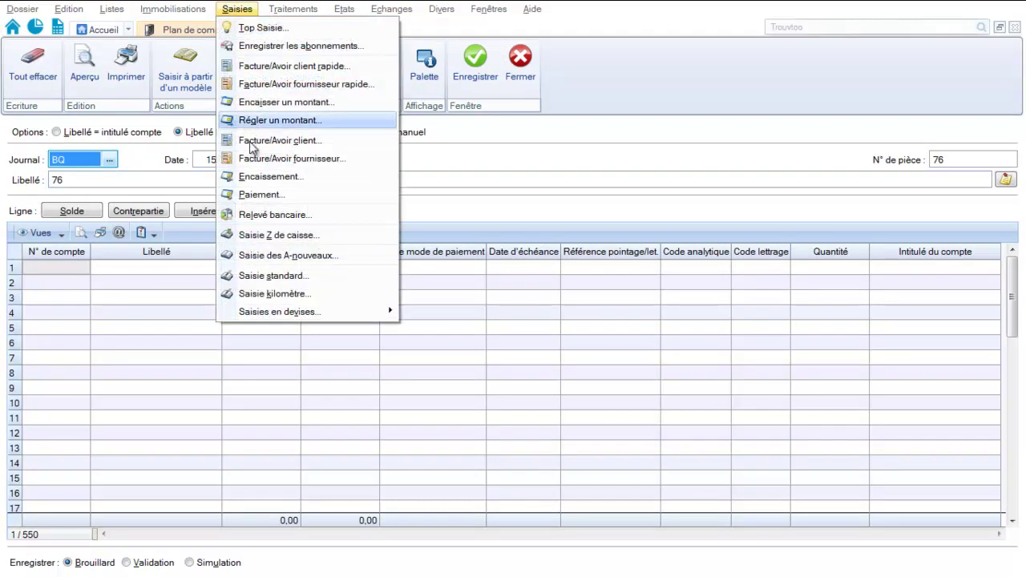
{"action": "left_click", "coordinate": [258, 276]}
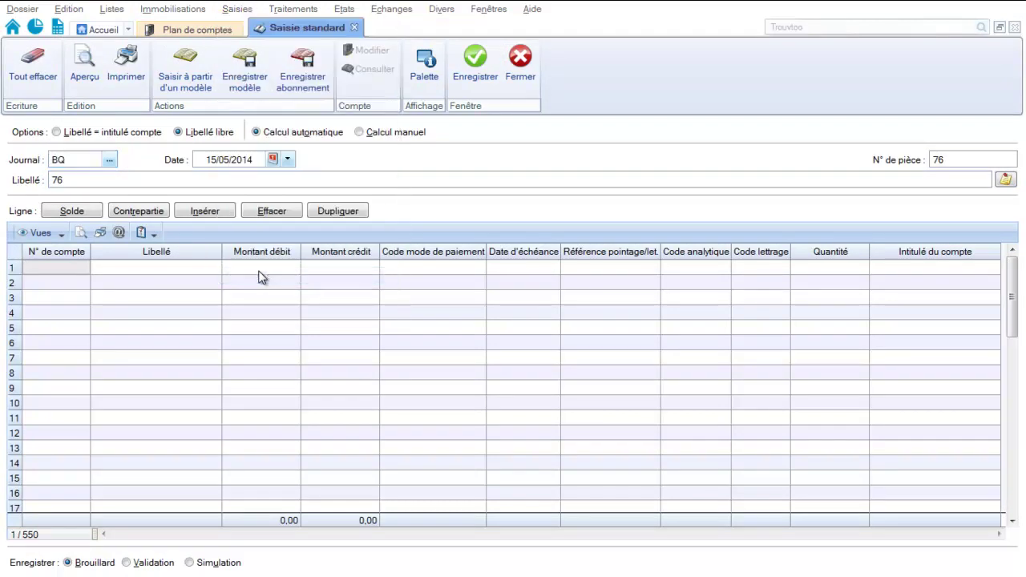
{"action": "left_click", "coordinate": [256, 159]}
{"action": "type", "text": "31"}
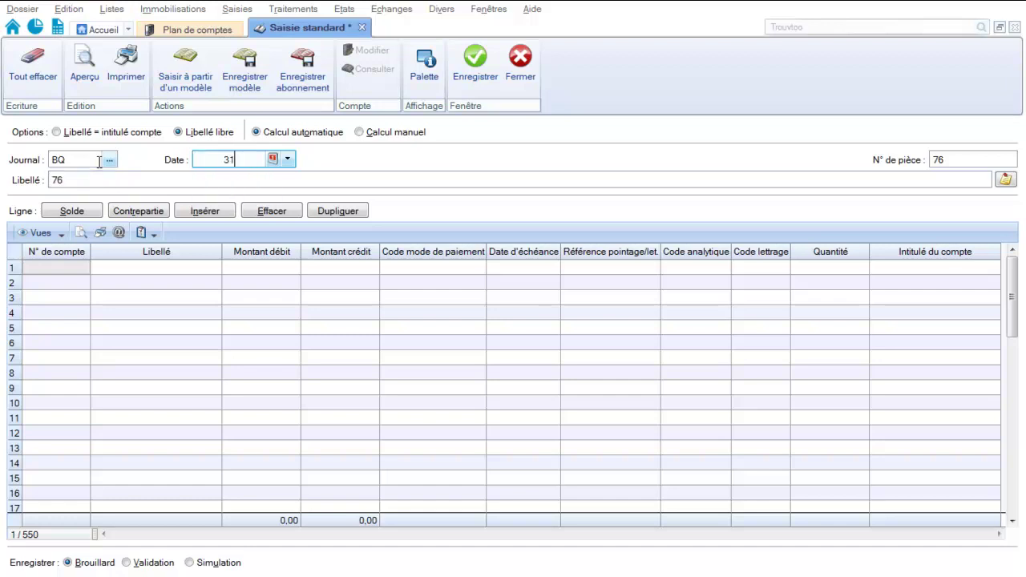
{"action": "type", "text": "/05/2014"}
{"action": "key", "text": "Tab"}
{"action": "key", "text": "Tab"}
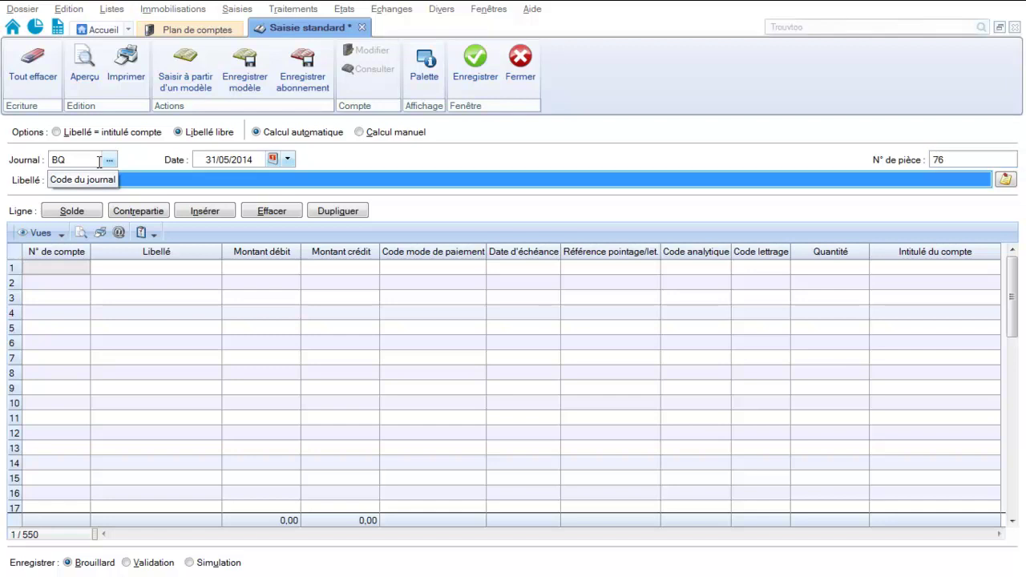
{"action": "type", "text": "REGLE"}
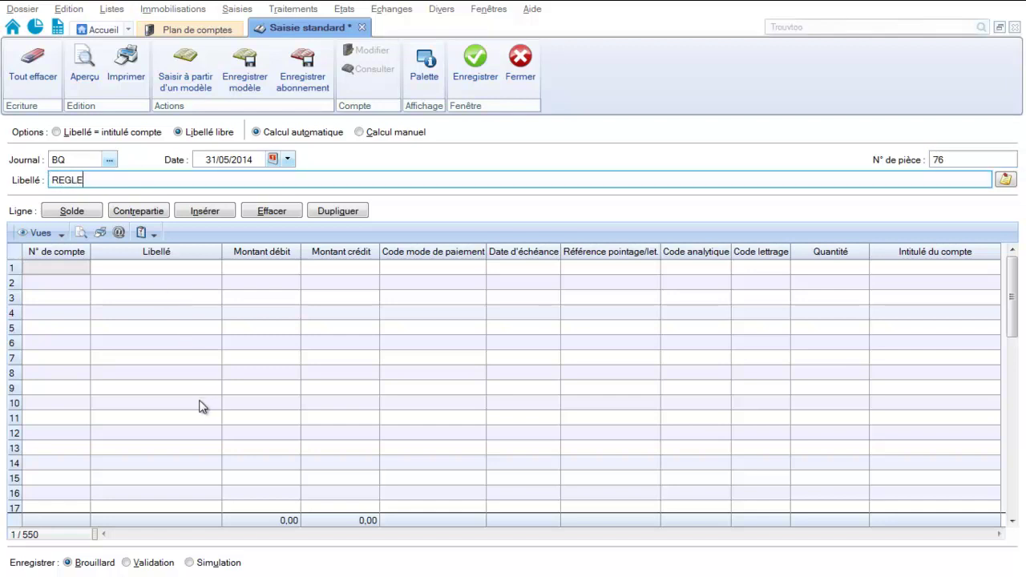
{"action": "type", "text": "MENT CAISSE DE "}
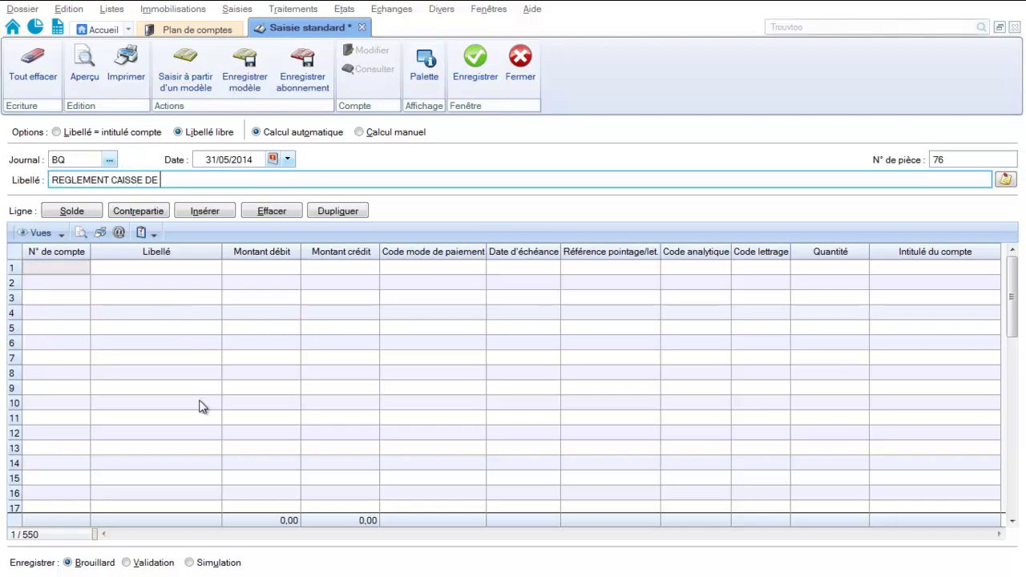
{"action": "type", "text": "RETRAITE"}
{"action": "key", "text": "Tab"}
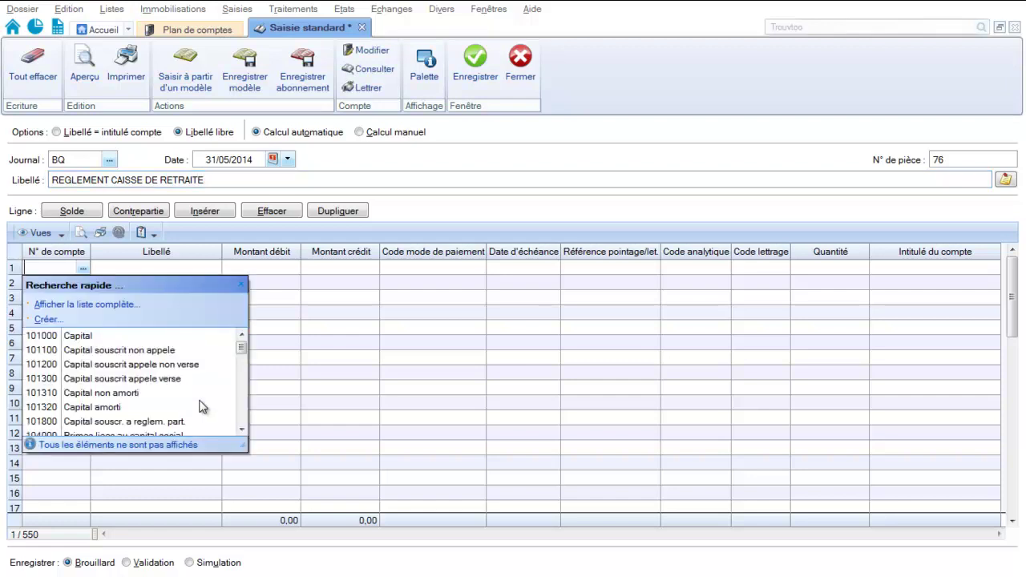
Step: Enter account 437100 CAISSE DE RETRAITE MALAKOFF on line 1 with a debit of 300
{"action": "type", "text": "437000"}
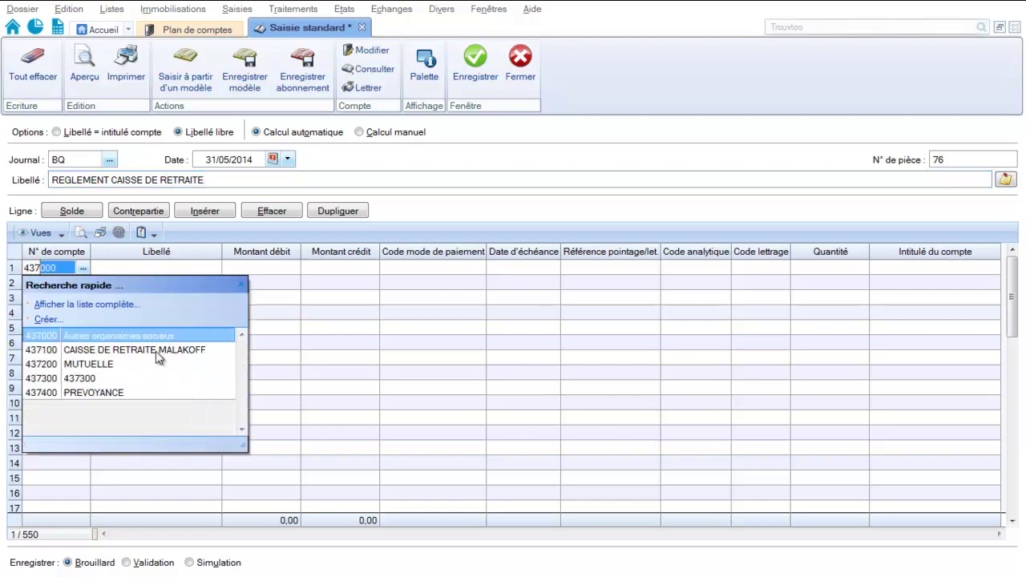
{"action": "left_click", "coordinate": [157, 350]}
{"action": "key", "text": "Tab"}
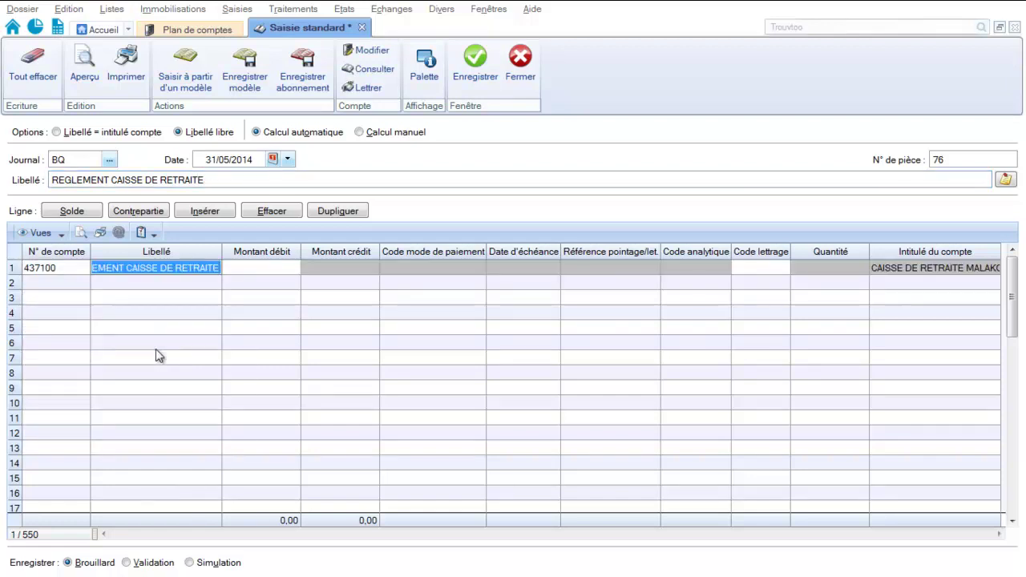
{"action": "left_click", "coordinate": [256, 270]}
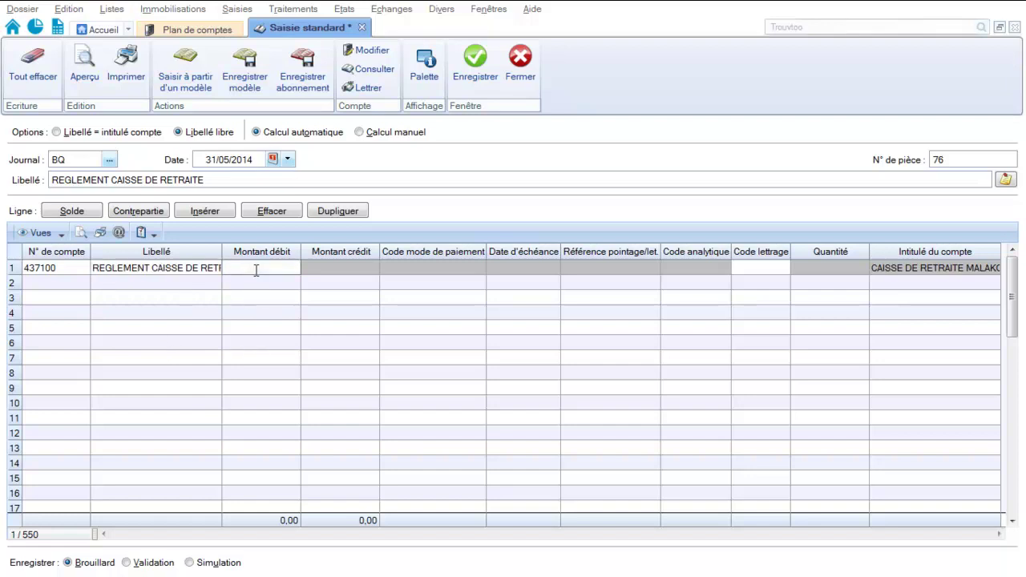
{"action": "type", "text": "300"}
{"action": "key", "text": "Return"}
Step: Balance the pension fund payment with account 512000 Banque on line 2 and save the entry
{"action": "type", "text": "512"}
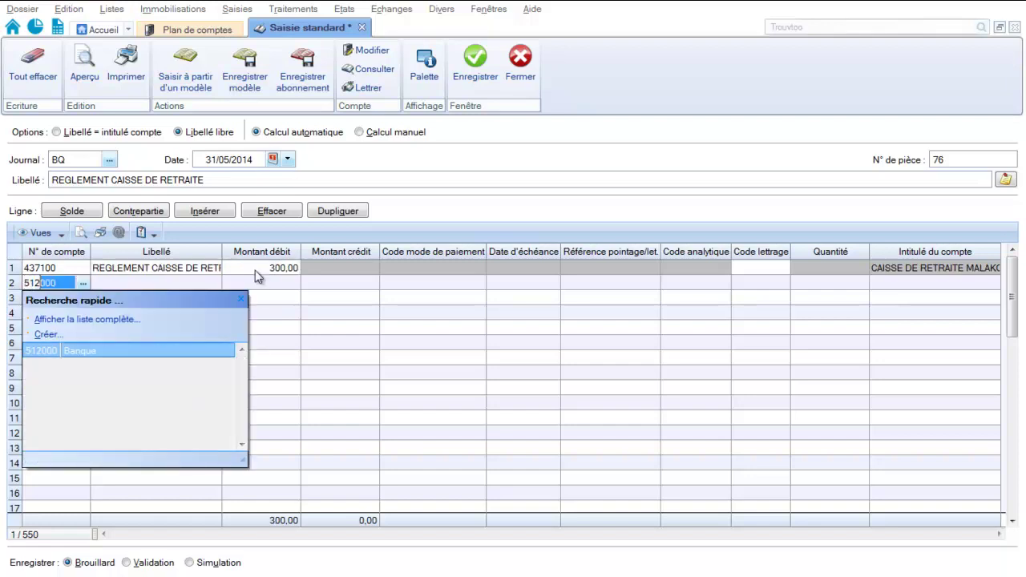
{"action": "left_click", "coordinate": [126, 355]}
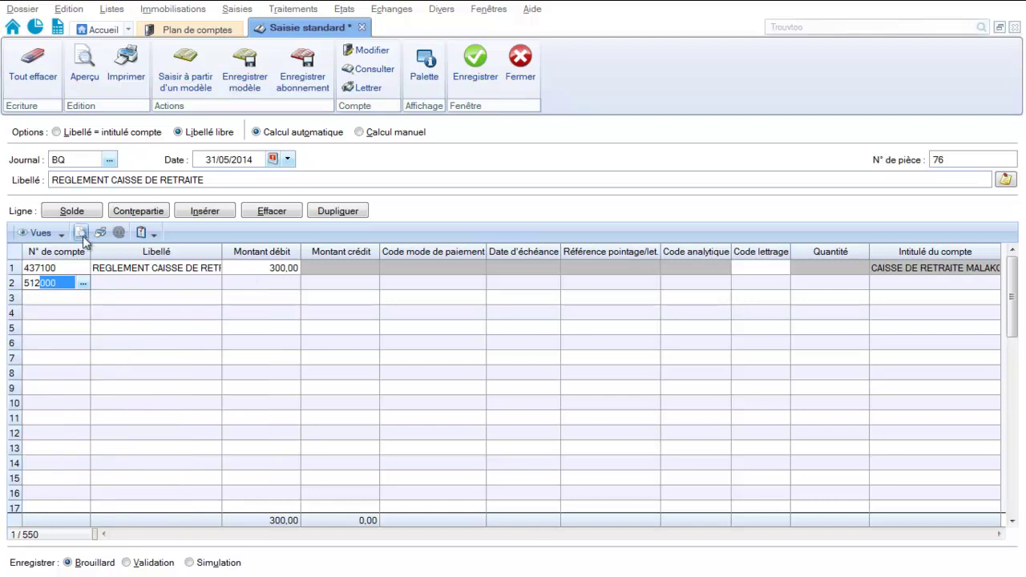
{"action": "left_click", "coordinate": [72, 211]}
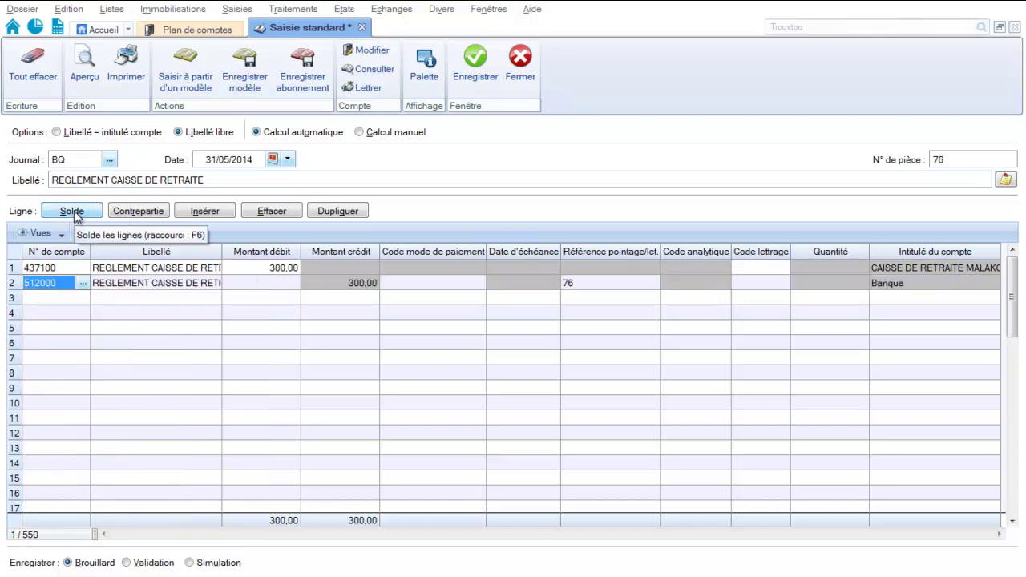
{"action": "left_click", "coordinate": [476, 67]}
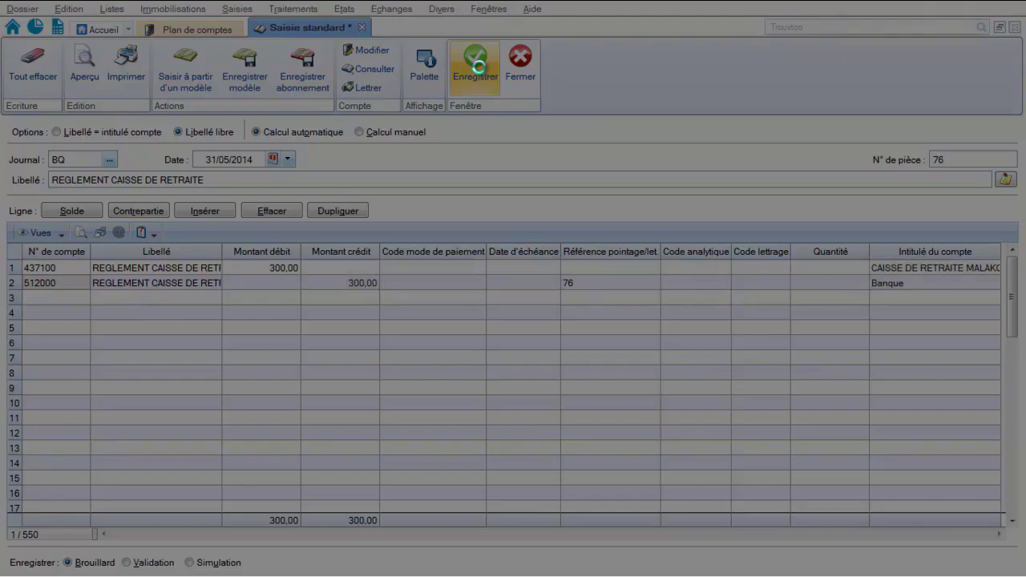
{"action": "left_click", "coordinate": [535, 283]}
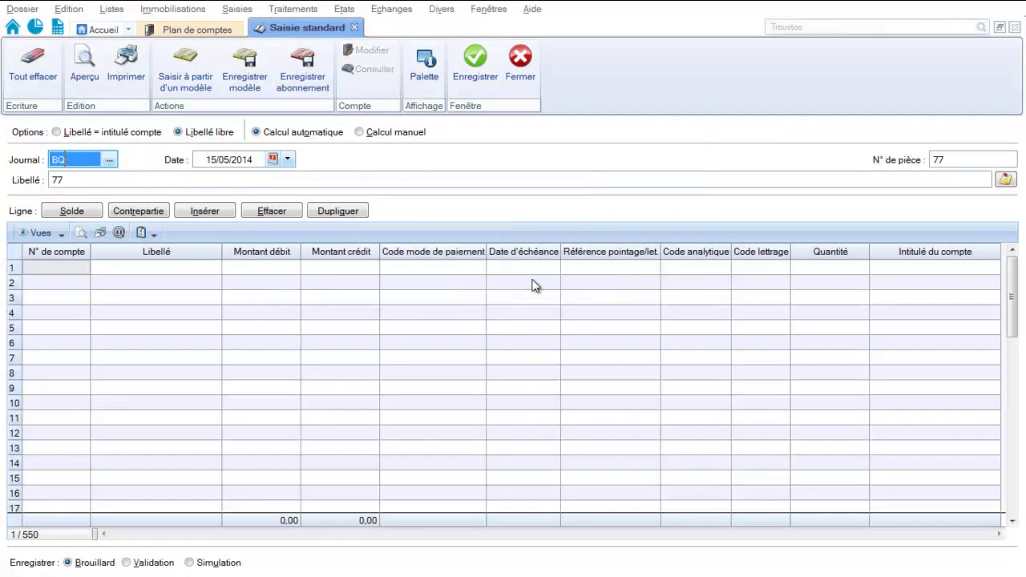
Step: Check the balance of account 437100 in the account work view, and close it along with the blank standard entry
{"action": "left_click", "coordinate": [305, 9]}
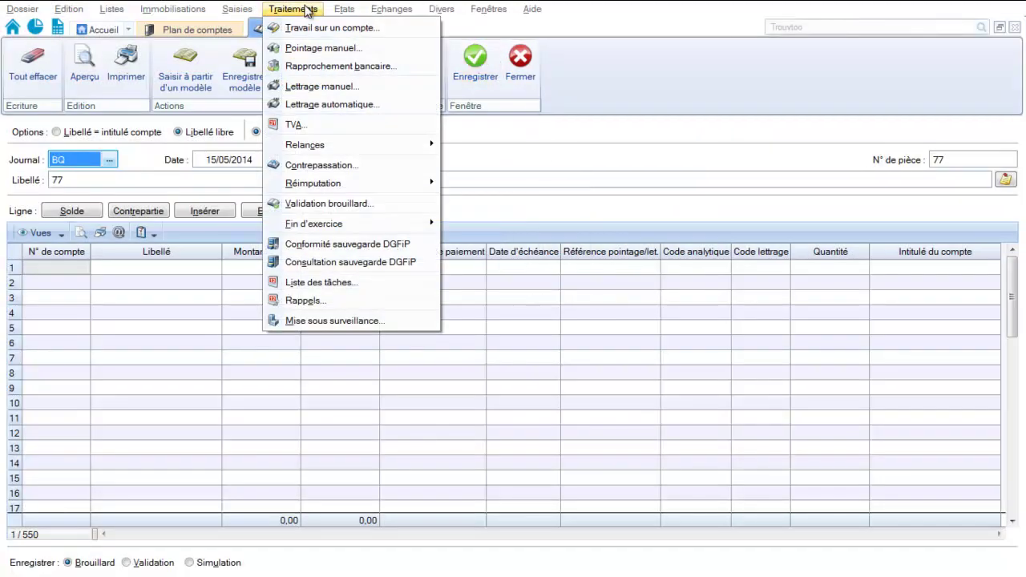
{"action": "left_click", "coordinate": [305, 28]}
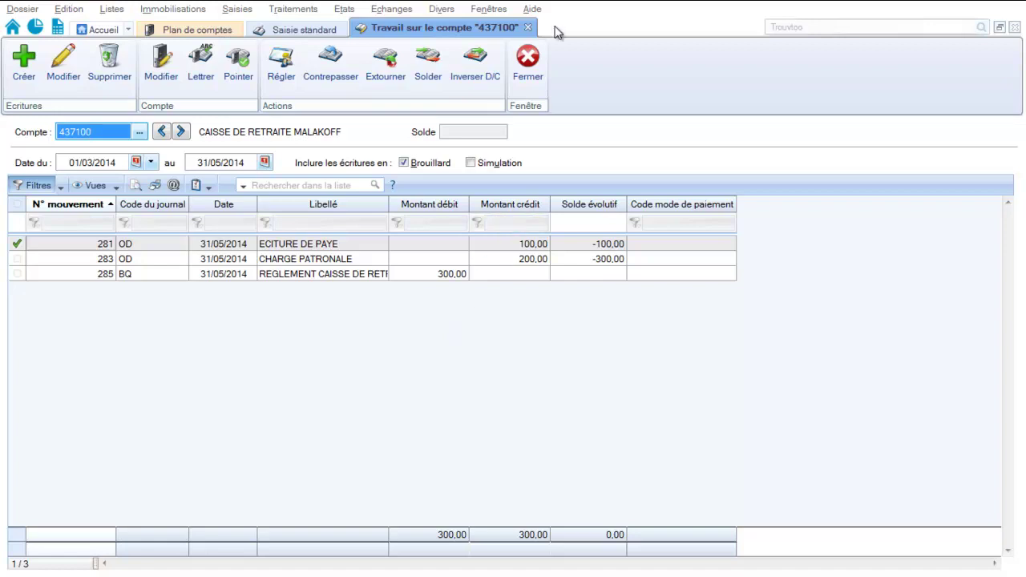
{"action": "left_click", "coordinate": [520, 89]}
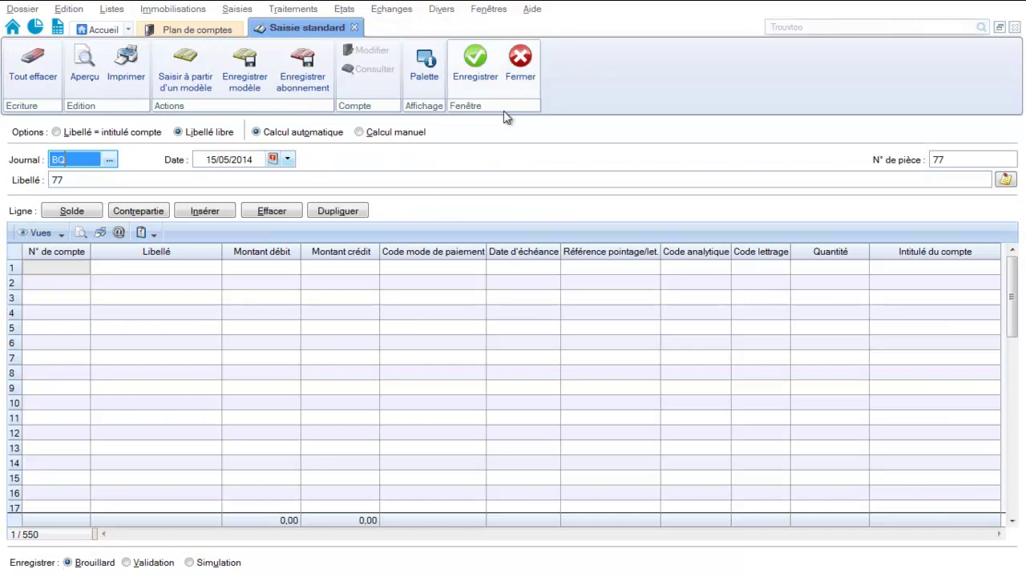
{"action": "left_click", "coordinate": [520, 56]}
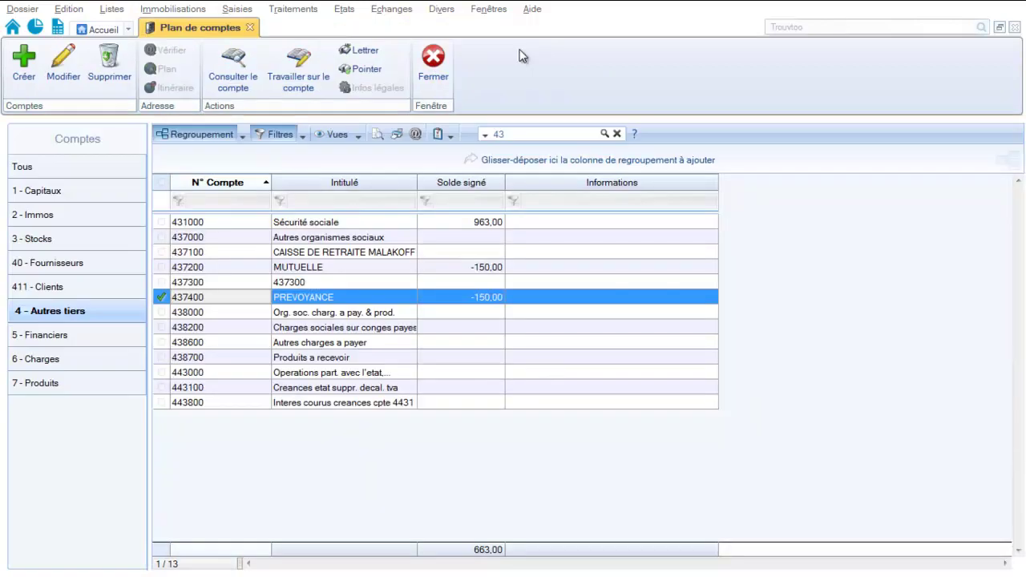
{"action": "left_click", "coordinate": [239, 9]}
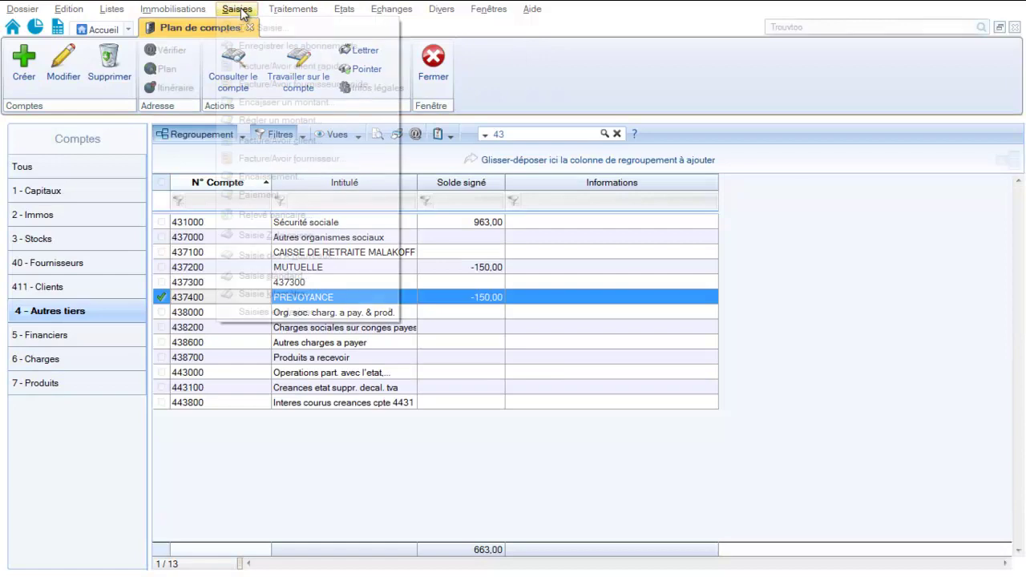
{"action": "left_click", "coordinate": [259, 275]}
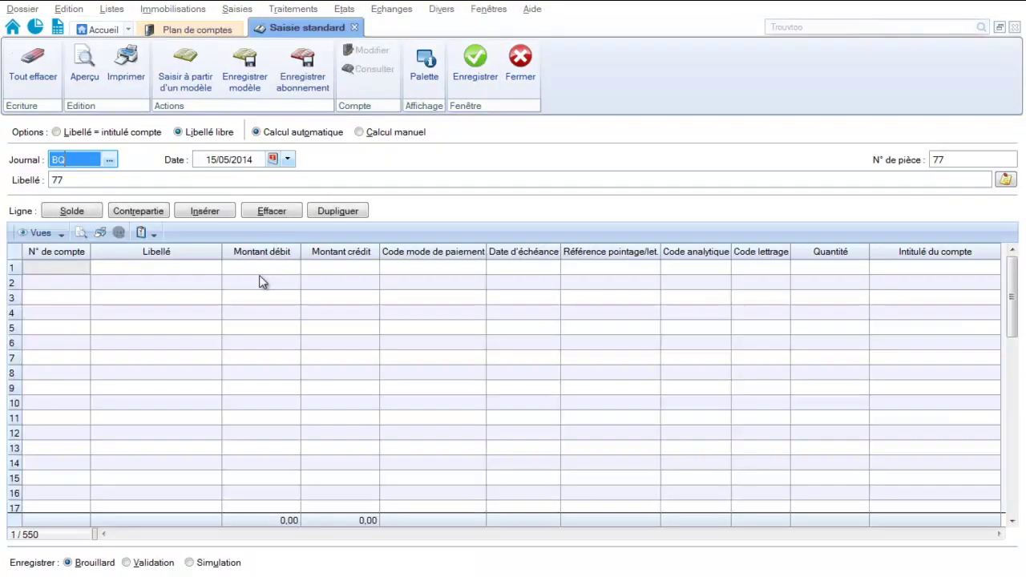
{"action": "left_click", "coordinate": [519, 71]}
Step: Open the list of entries and filter it to journal OD - Opérations Diverses with a start date of 01/05/2014
{"action": "left_click", "coordinate": [109, 10]}
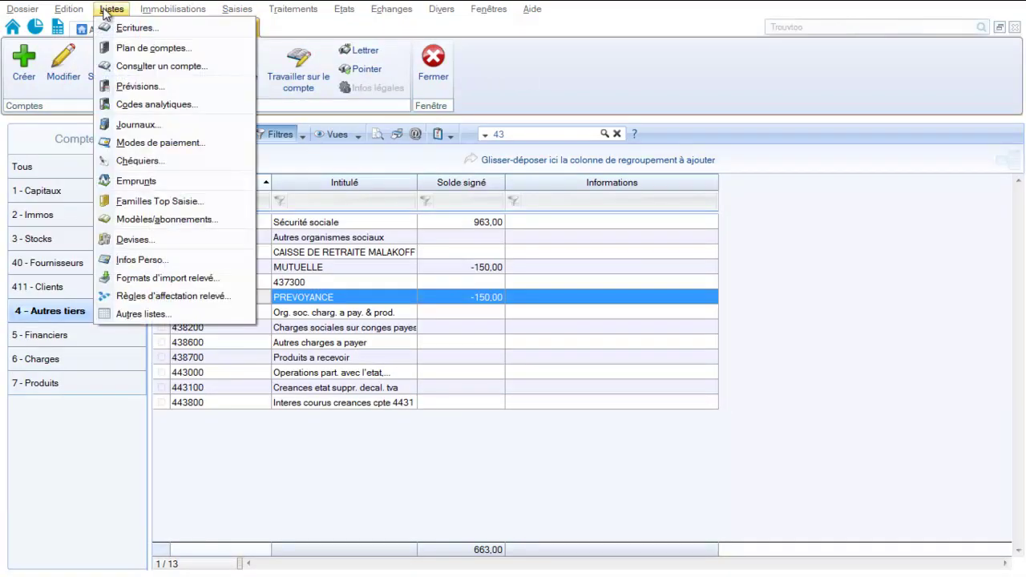
{"action": "left_click", "coordinate": [112, 28]}
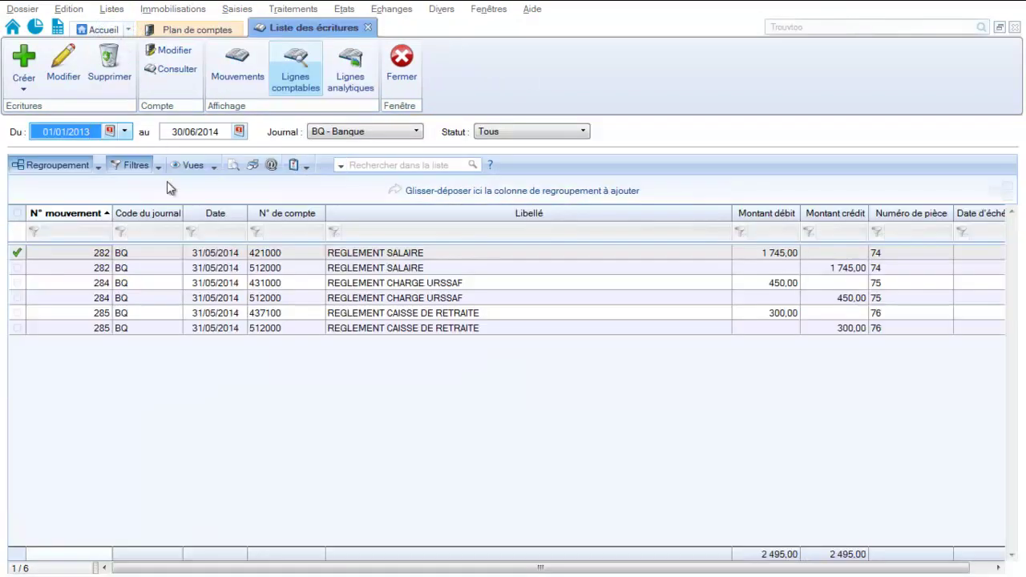
{"action": "left_click", "coordinate": [378, 131]}
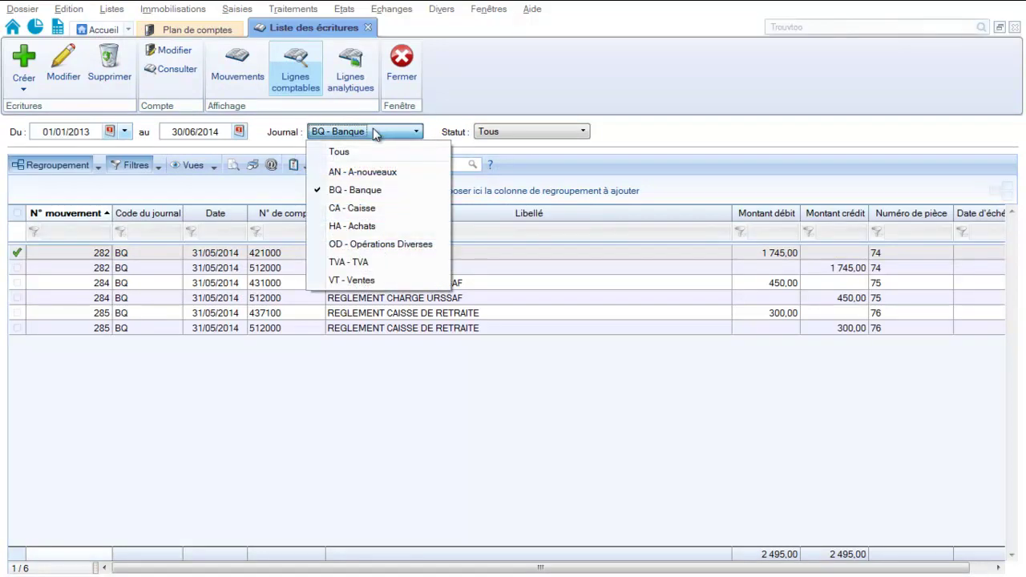
{"action": "left_click", "coordinate": [355, 245]}
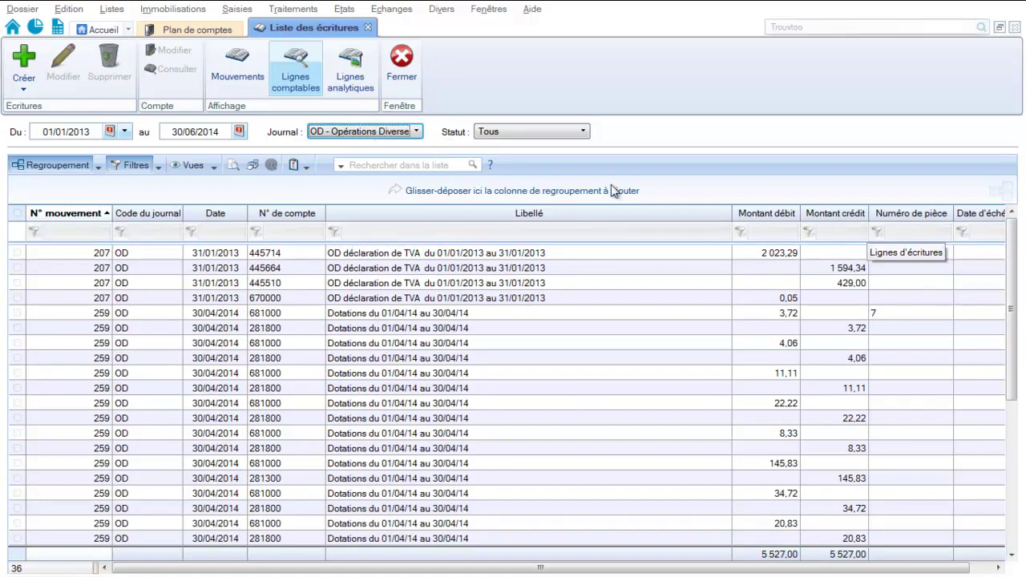
{"action": "left_click", "coordinate": [109, 131]}
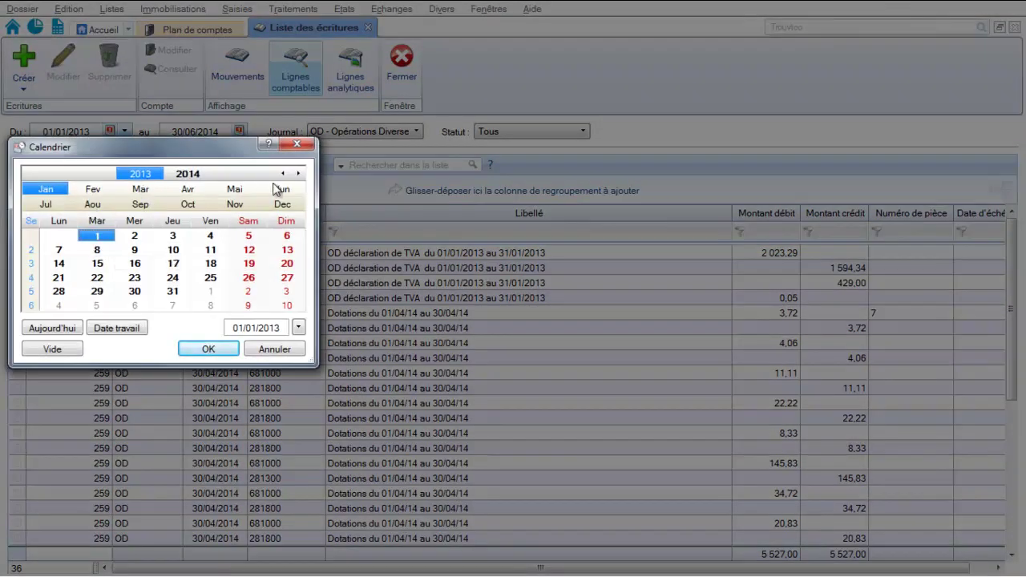
{"action": "left_click", "coordinate": [236, 186]}
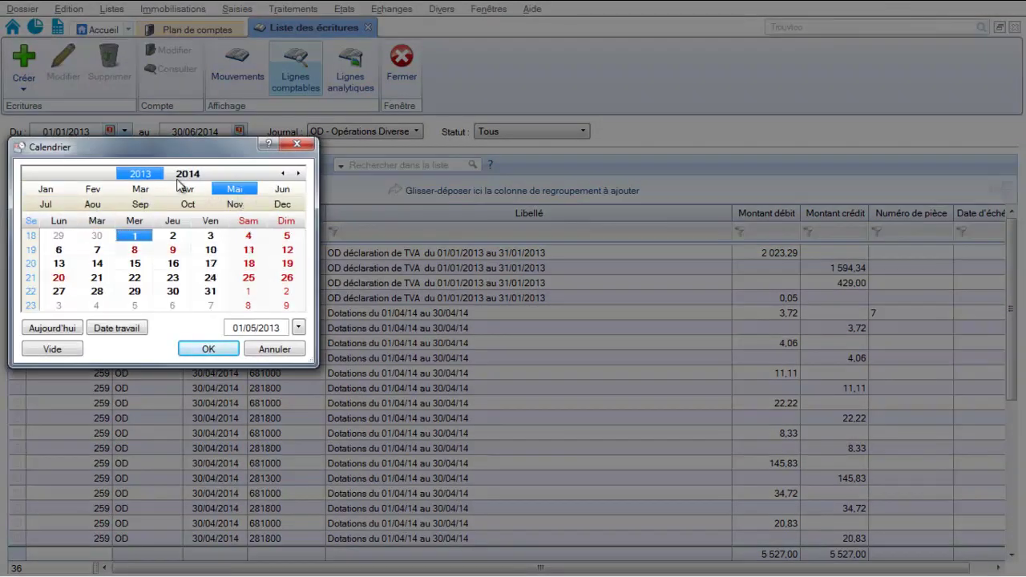
{"action": "left_click", "coordinate": [184, 174]}
{"action": "left_click", "coordinate": [205, 350]}
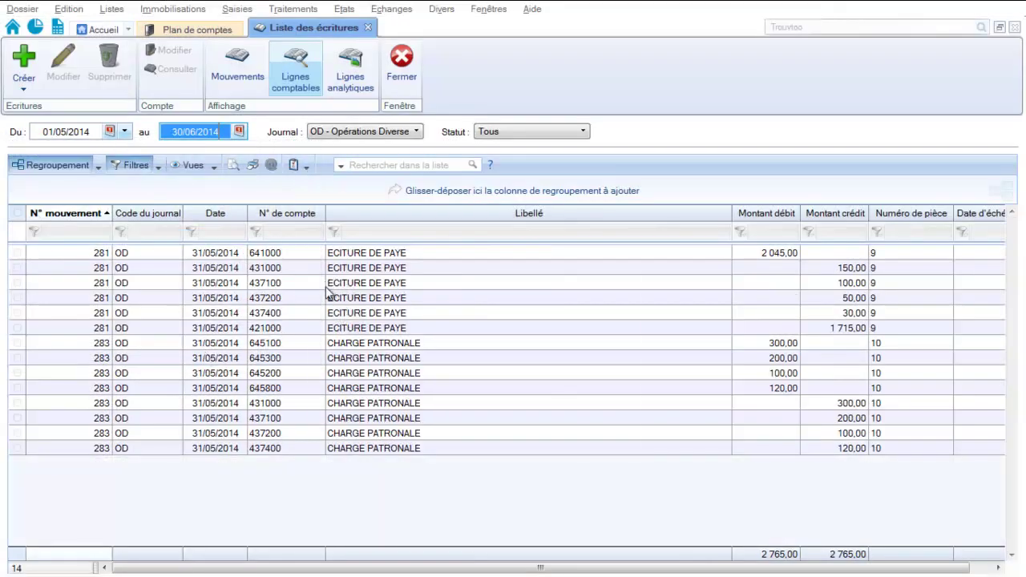
Step: Open the ECITURE DE PAYE entry to review its debit and credit lines, save it and return to the entries list
{"action": "double_click", "coordinate": [366, 272]}
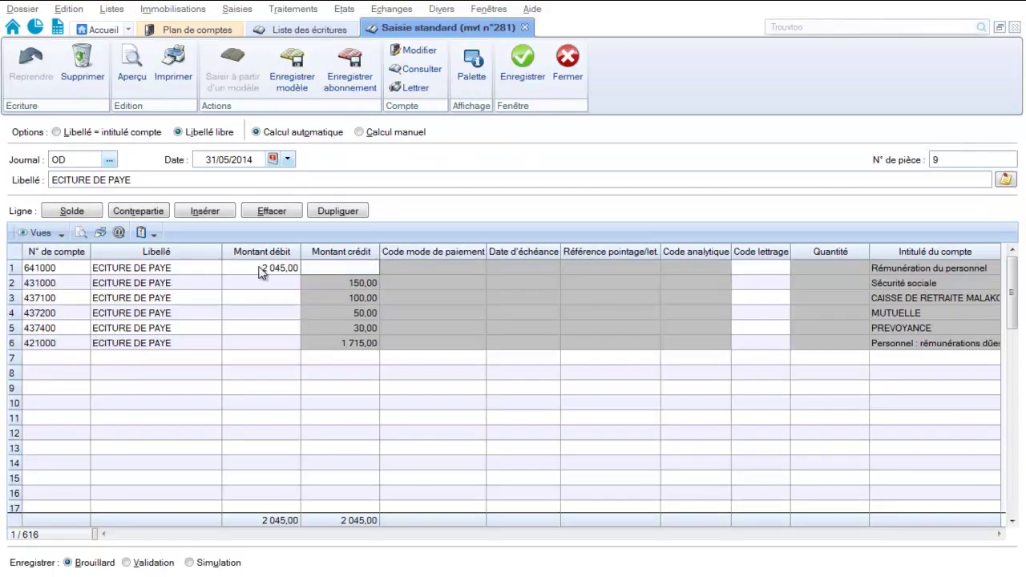
{"action": "left_click", "coordinate": [260, 268]}
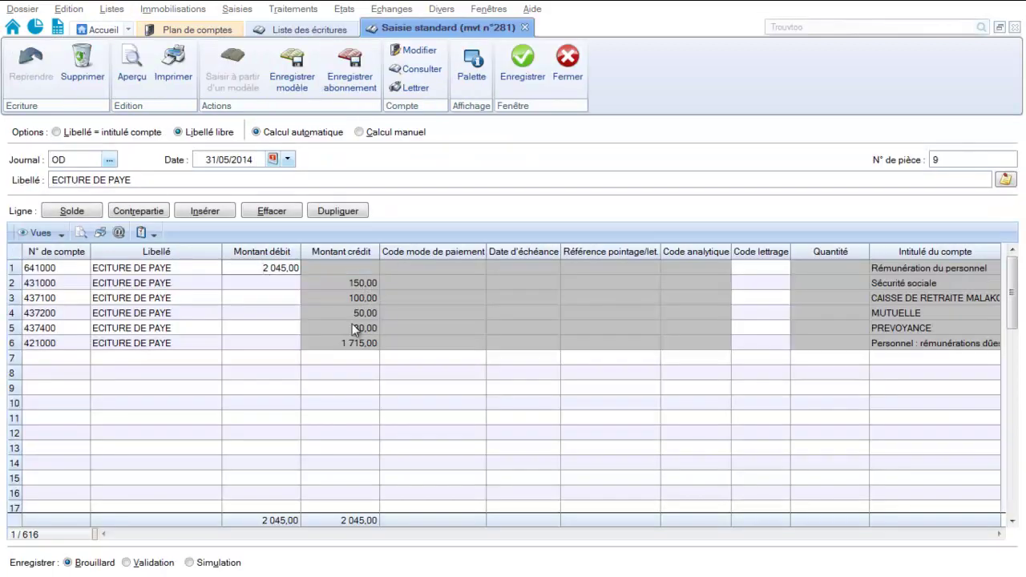
{"action": "left_click", "coordinate": [523, 60]}
{"action": "left_click", "coordinate": [529, 74]}
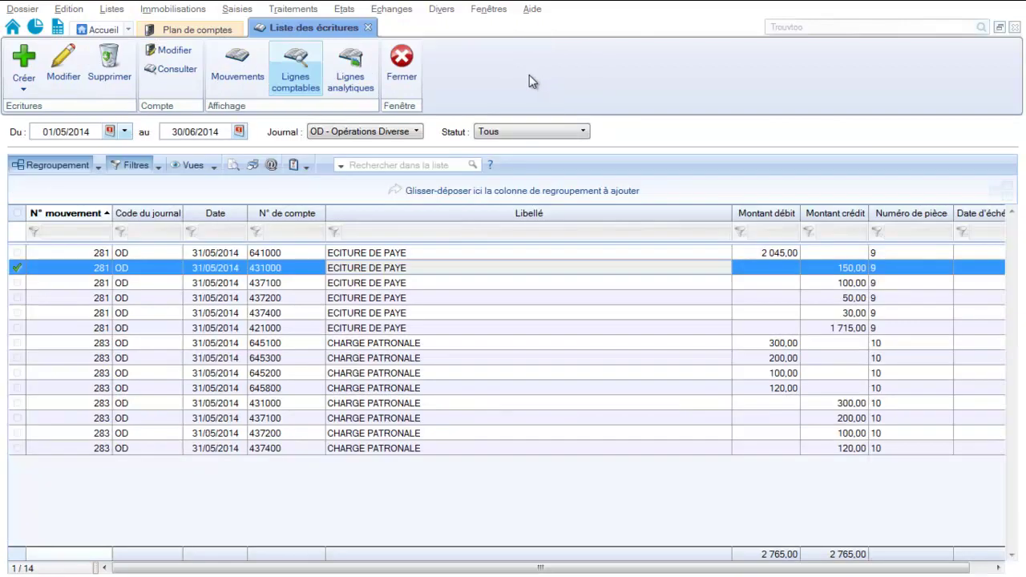
Step: Filter the entries list to journal BQ - Banque, open the REGLEMENT SALAIRE entry to review its lines, and save it
{"action": "left_click", "coordinate": [409, 134]}
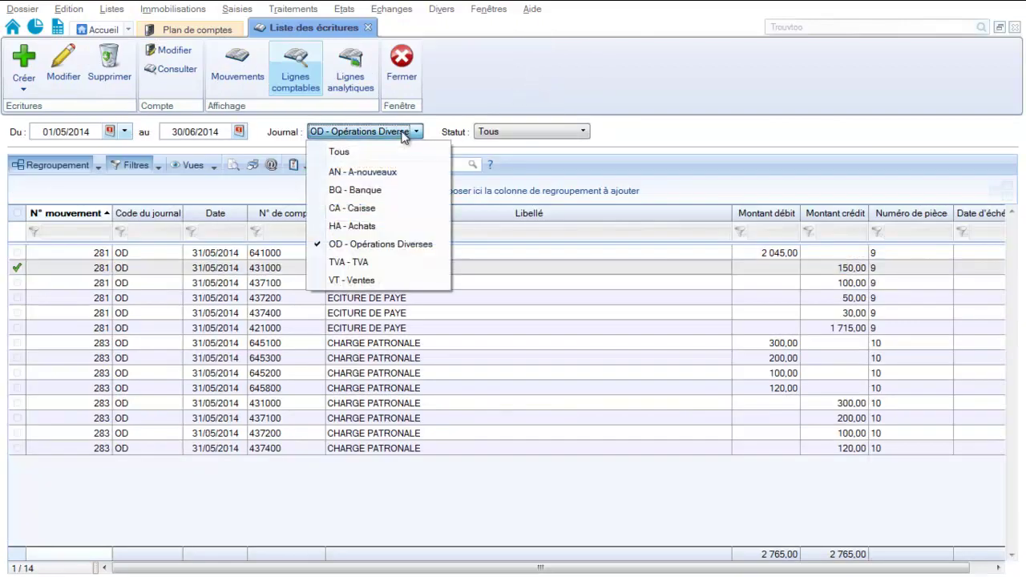
{"action": "left_click", "coordinate": [384, 191]}
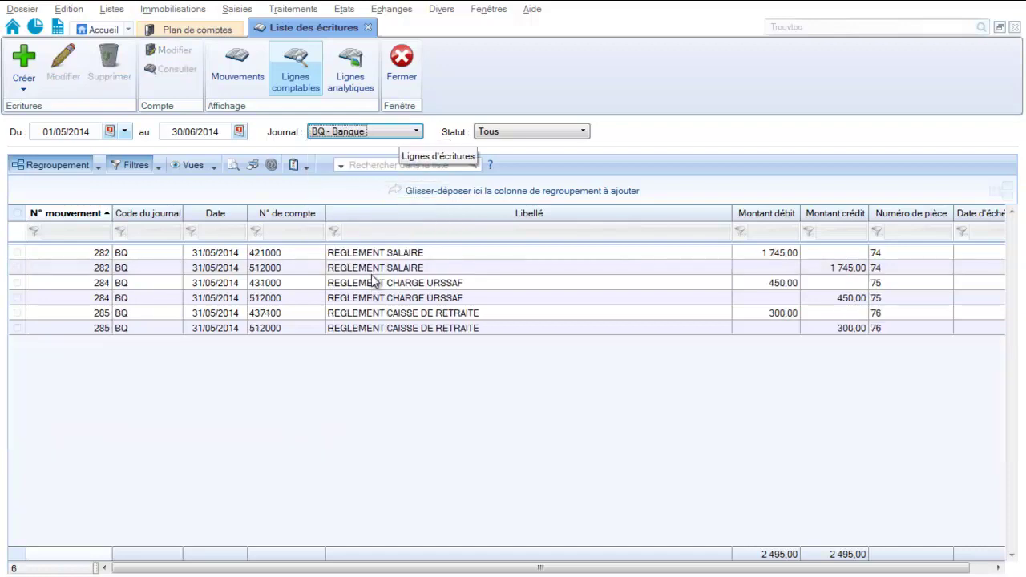
{"action": "left_click", "coordinate": [377, 271]}
{"action": "double_click", "coordinate": [376, 269]}
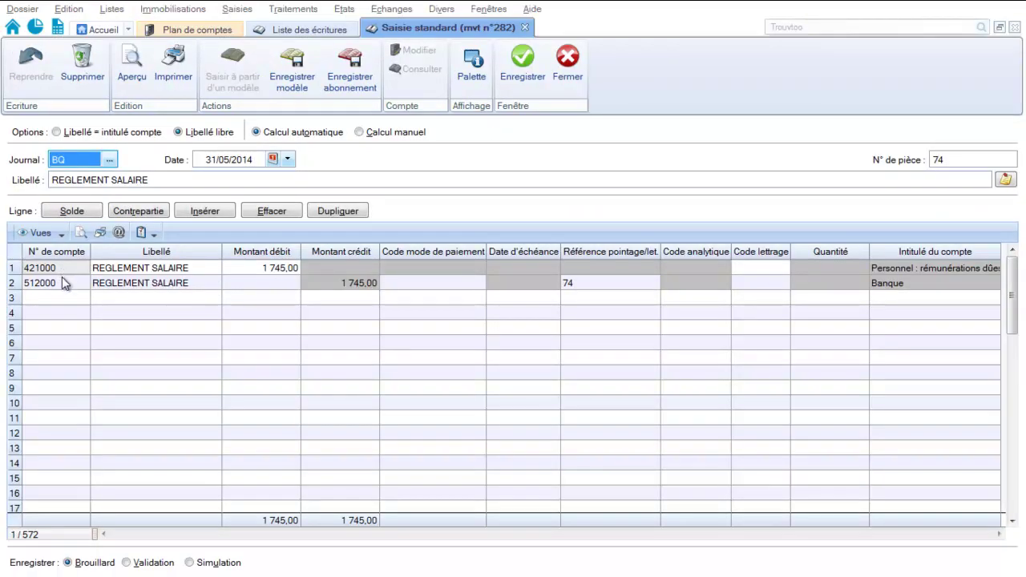
{"action": "left_click", "coordinate": [523, 76]}
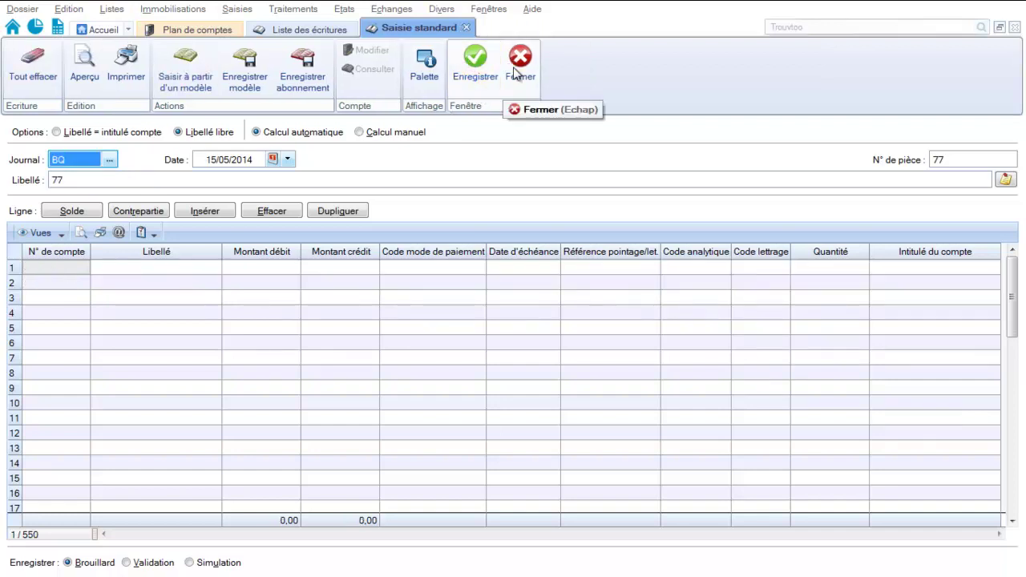
Step: Close the blank standard entry and filter the entries list to journal OD - Opérations Diverses
{"action": "left_click", "coordinate": [514, 70]}
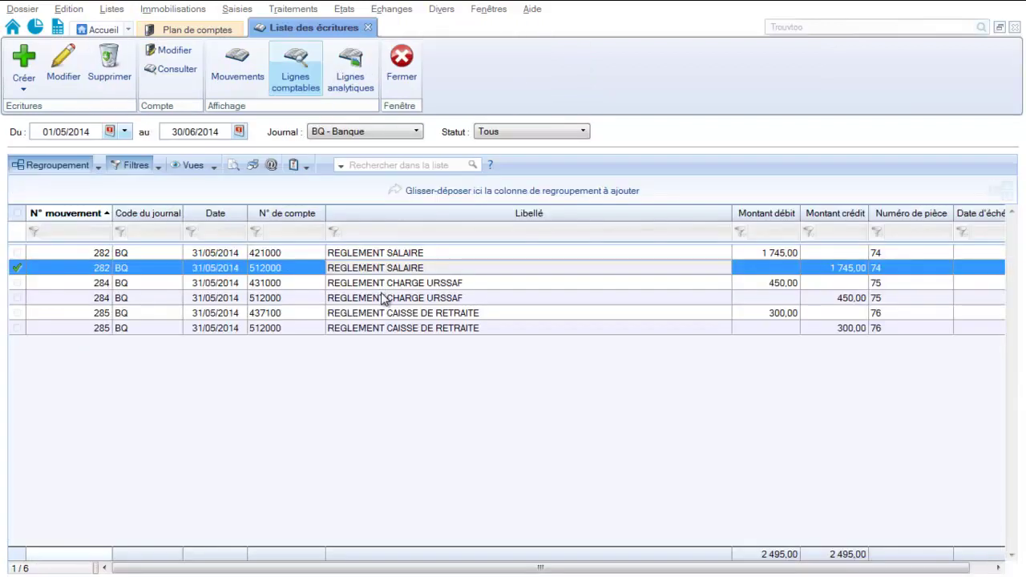
{"action": "left_click", "coordinate": [397, 133]}
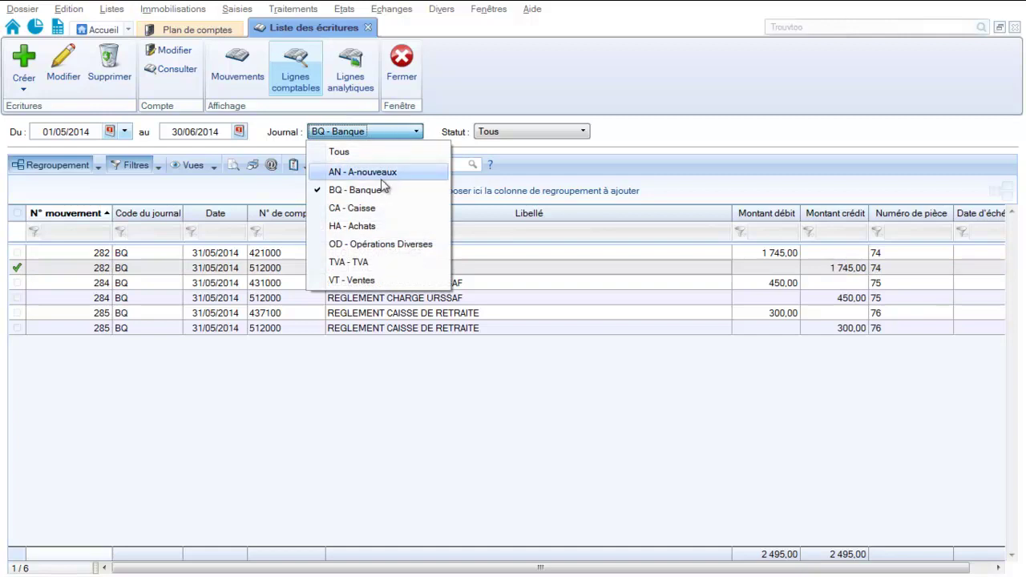
{"action": "left_click", "coordinate": [353, 226]}
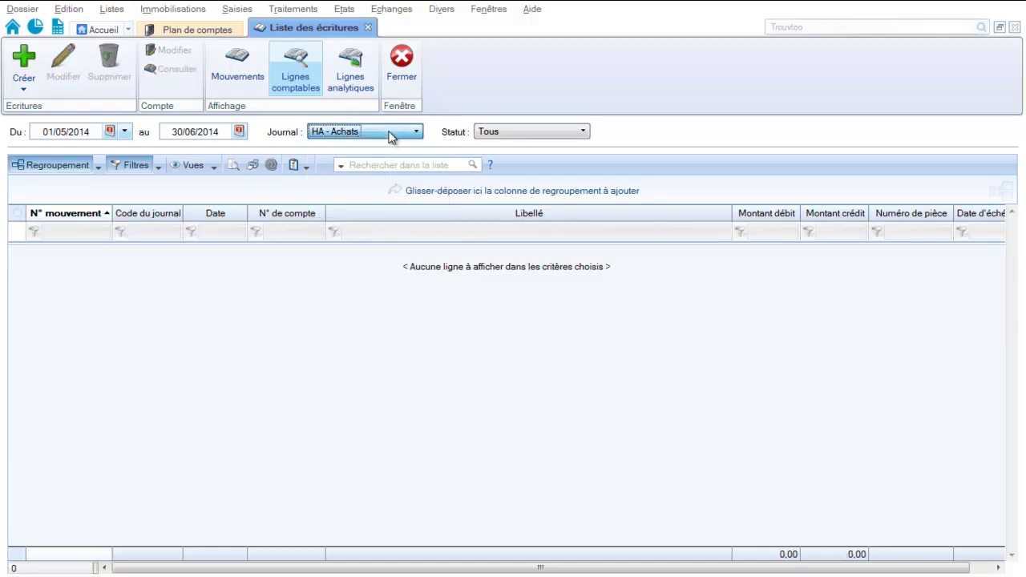
{"action": "left_click", "coordinate": [391, 135]}
{"action": "left_click", "coordinate": [365, 243]}
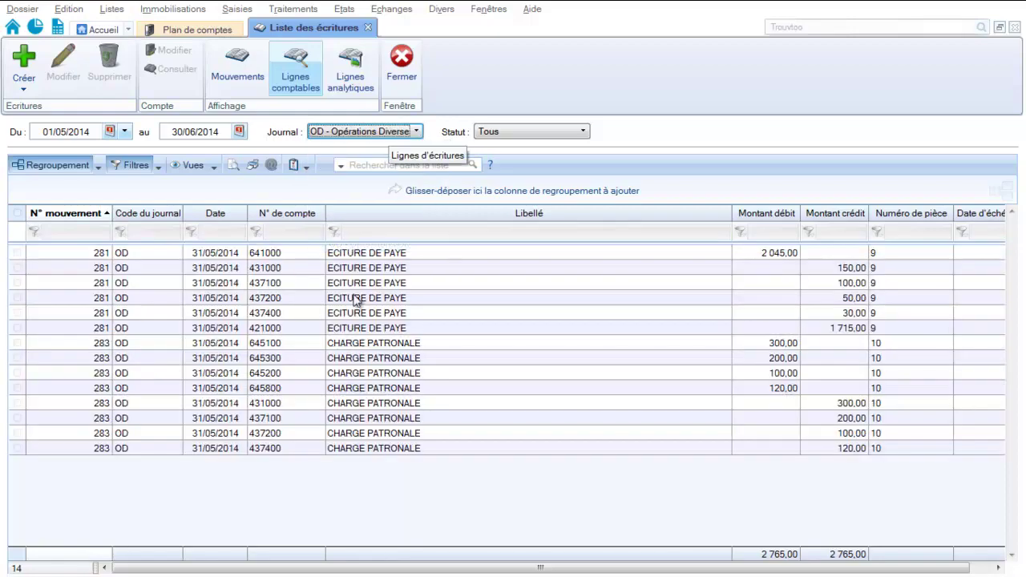
Step: Open the CHARGE PATRONALE entry to review its debit and credit lines, save it and return to the entries list
{"action": "double_click", "coordinate": [353, 358]}
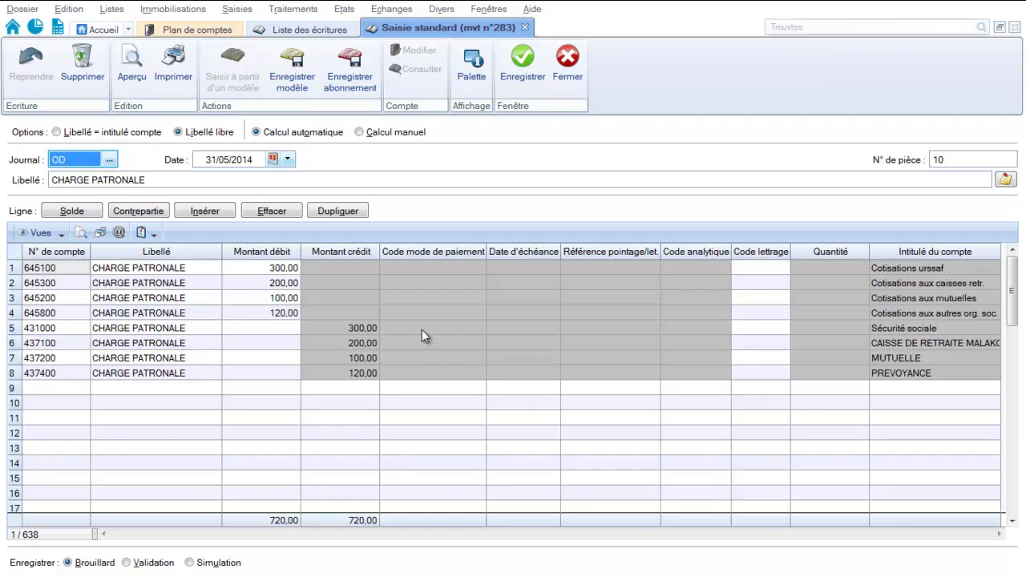
{"action": "left_click", "coordinate": [533, 70]}
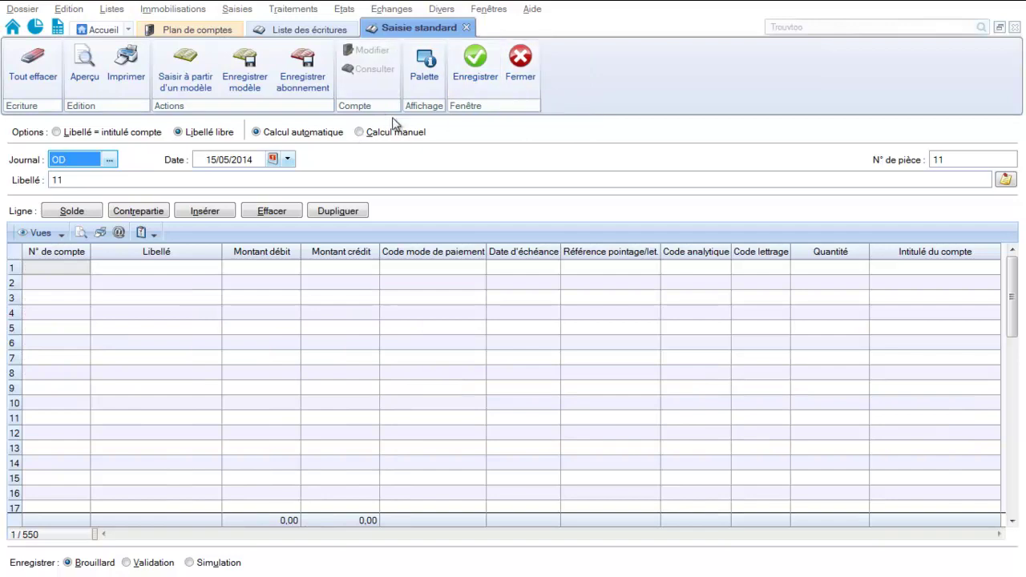
{"action": "left_click", "coordinate": [514, 79]}
Step: Filter the entries list to journal BQ - Banque, open the REGLEMENT CHARGE URSSAF entry to review its lines, and save it
{"action": "left_click", "coordinate": [391, 137]}
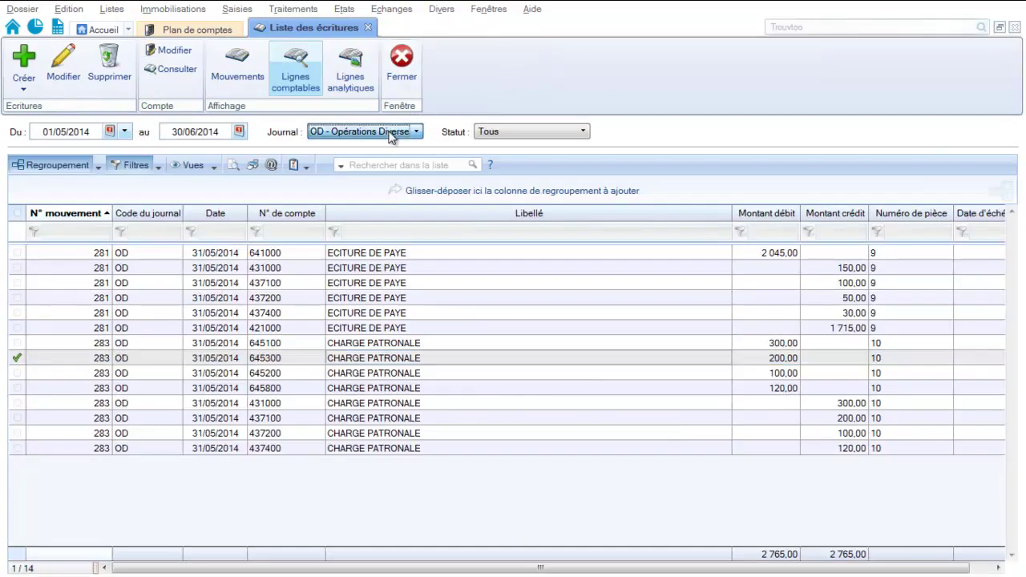
{"action": "left_click", "coordinate": [370, 190]}
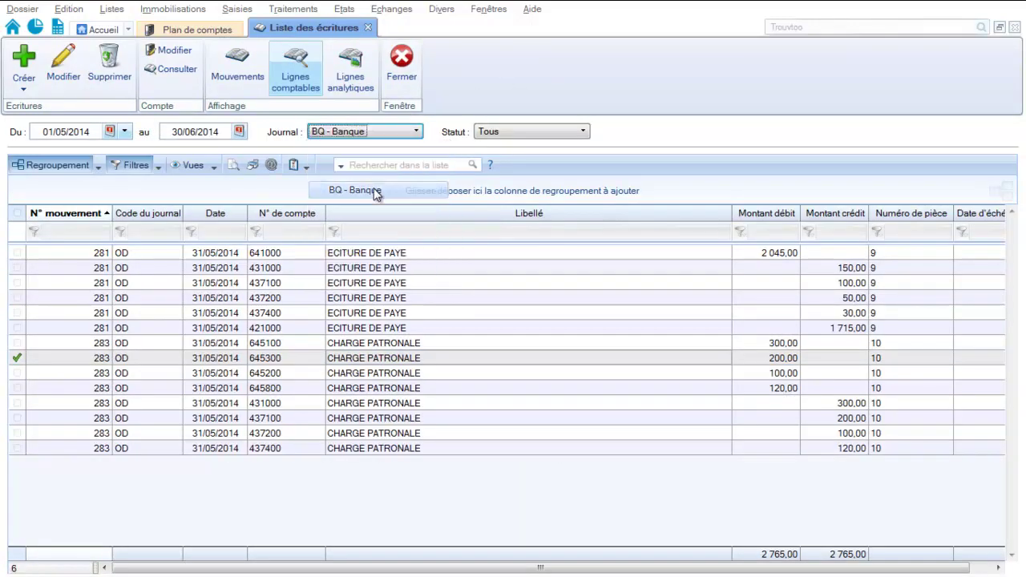
{"action": "double_click", "coordinate": [361, 297]}
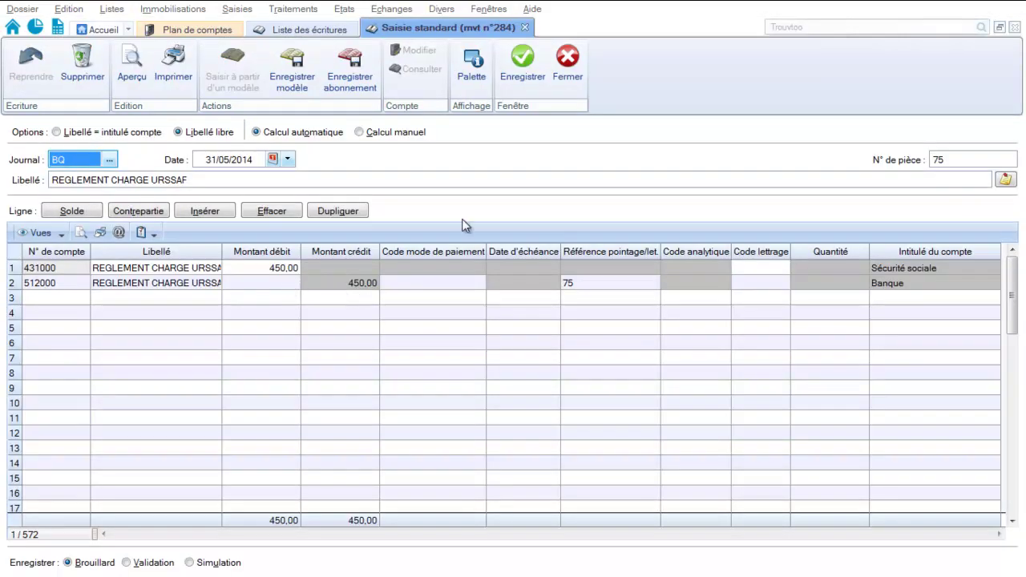
{"action": "left_click", "coordinate": [522, 65]}
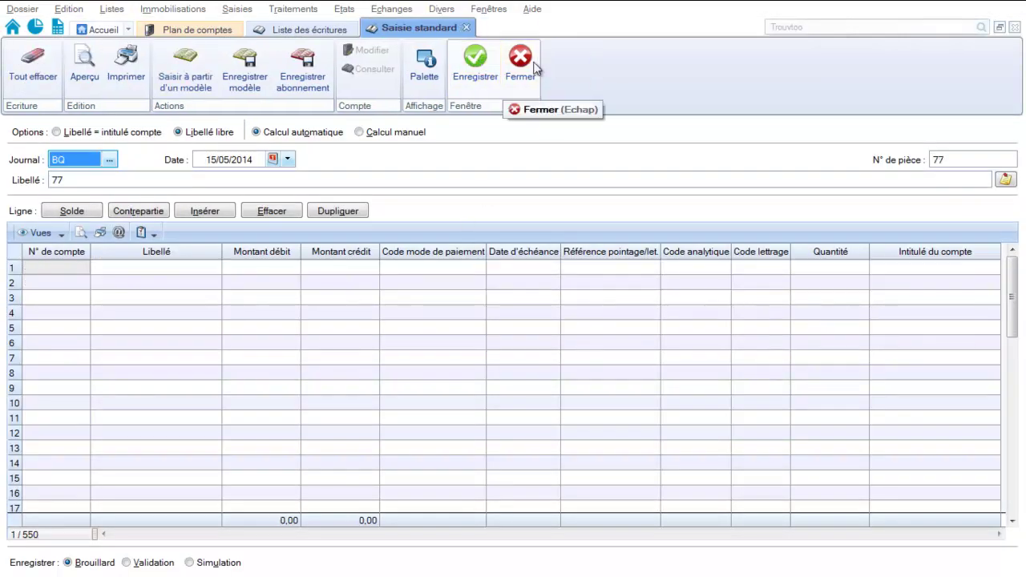